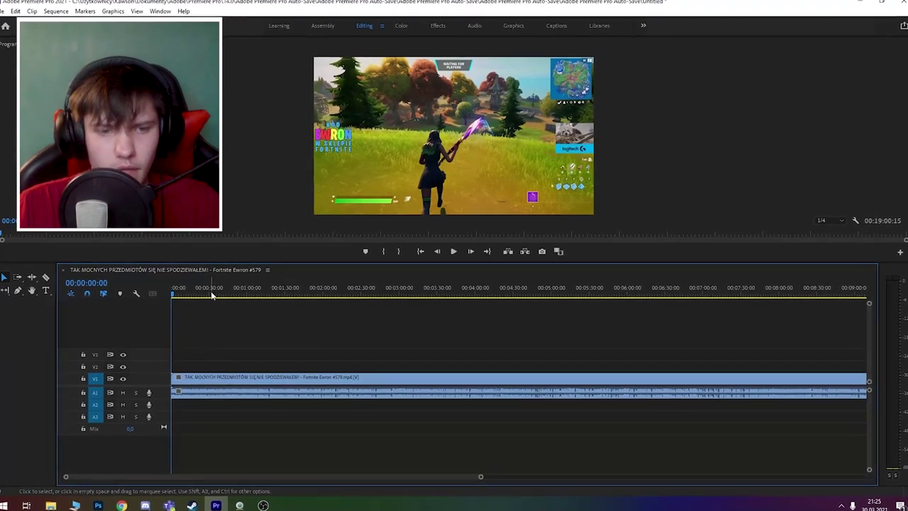
Step: Reduce the gameplay clip's audio gain by -20 dB so its waveform shrinks
left_click(266, 299)
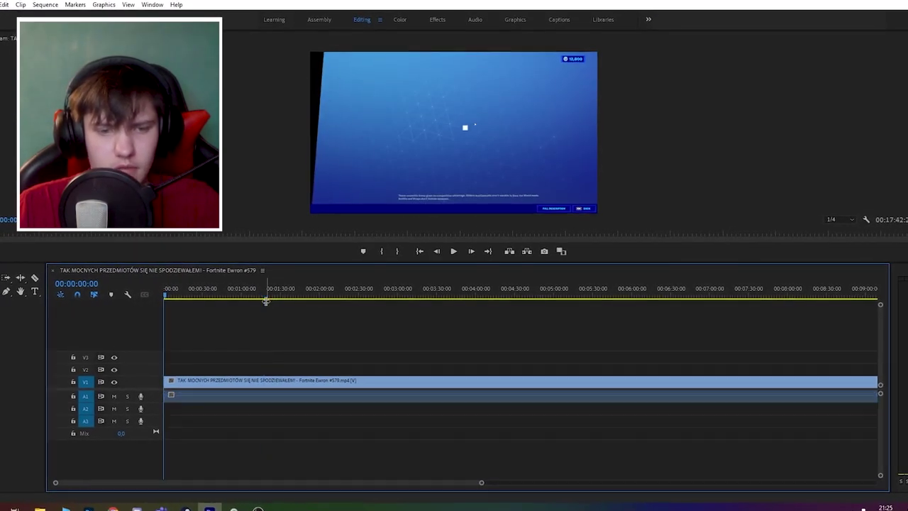
left_click_drag(480, 484, 382, 483)
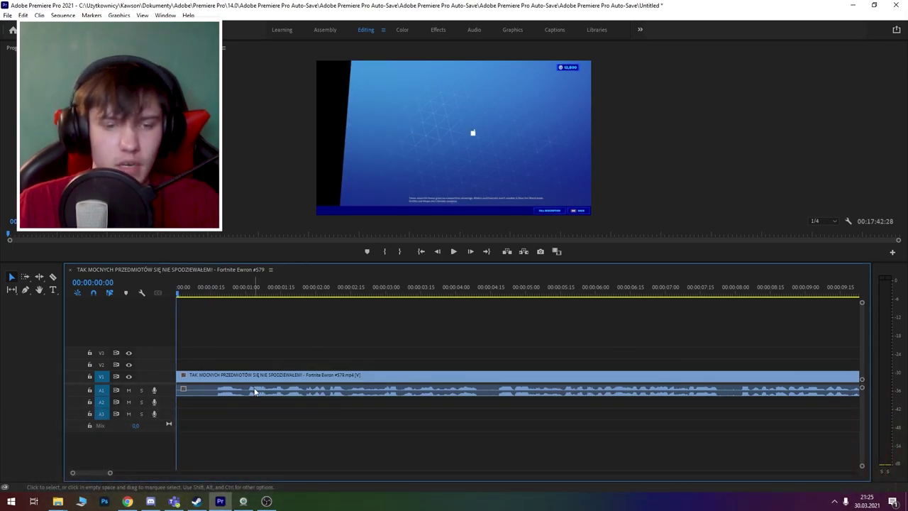
left_click(254, 390)
key("g")
type("-20")
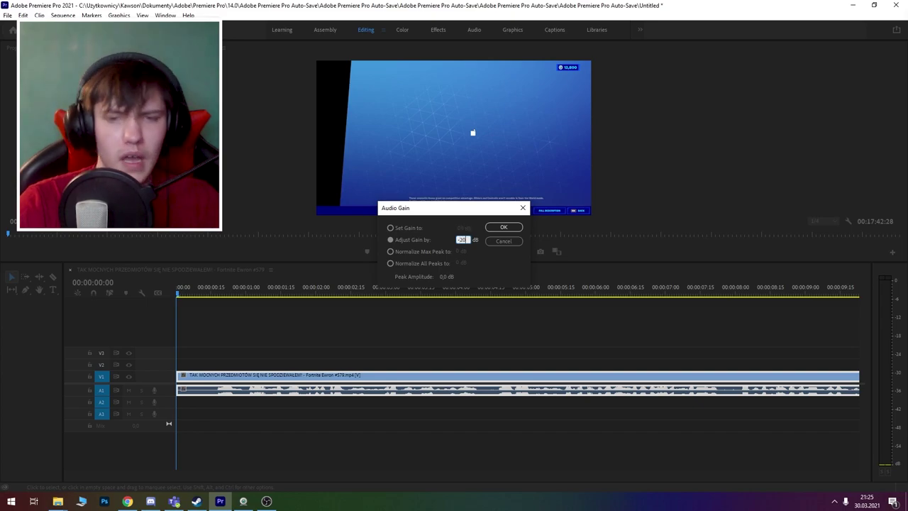
key("Return")
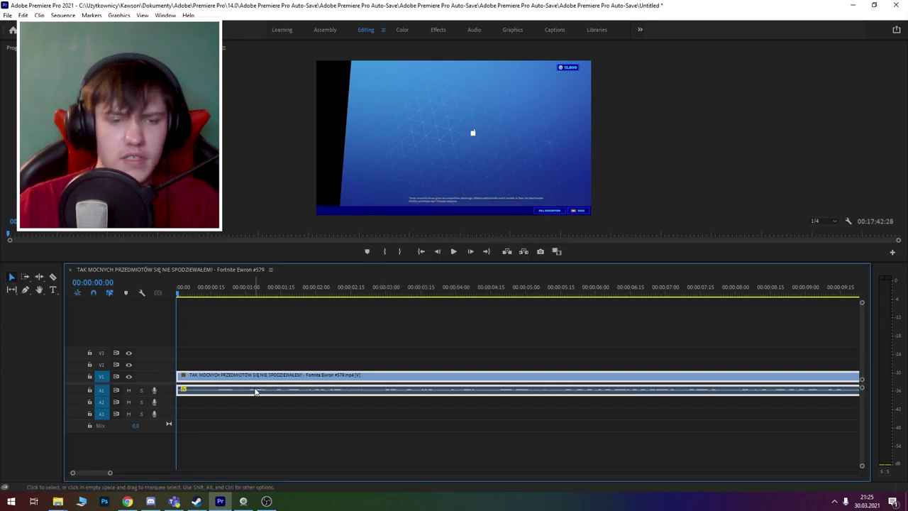
left_click(350, 343)
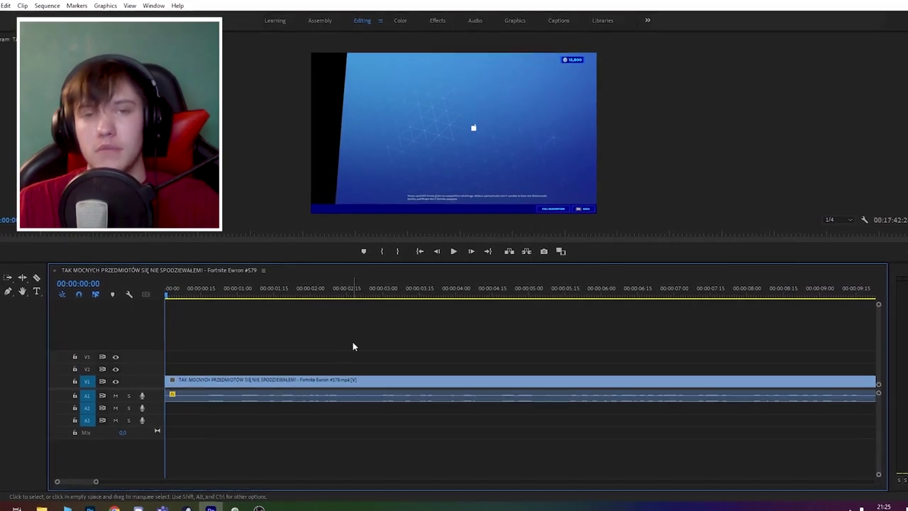
left_click_drag(82, 491, 202, 490)
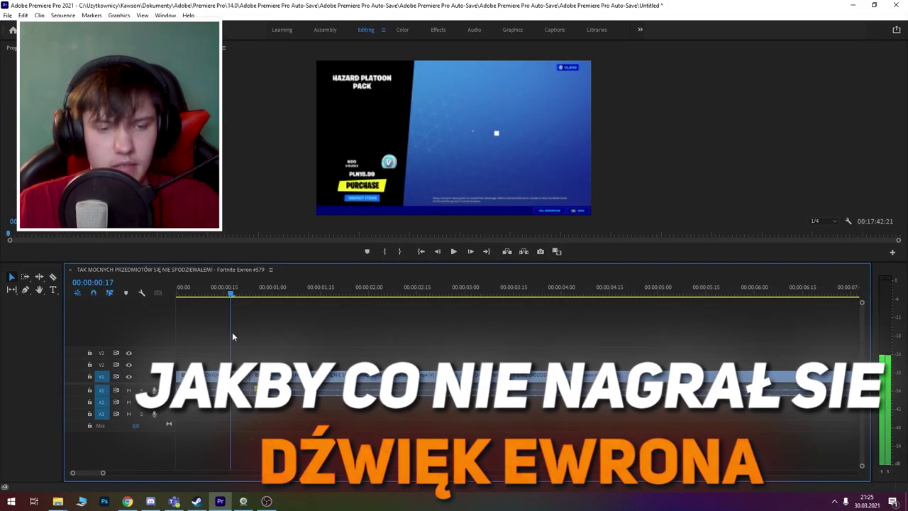
Step: Scrub the playhead back to about 00:00:01:05 and play the opening of the sequence
left_click(336, 291)
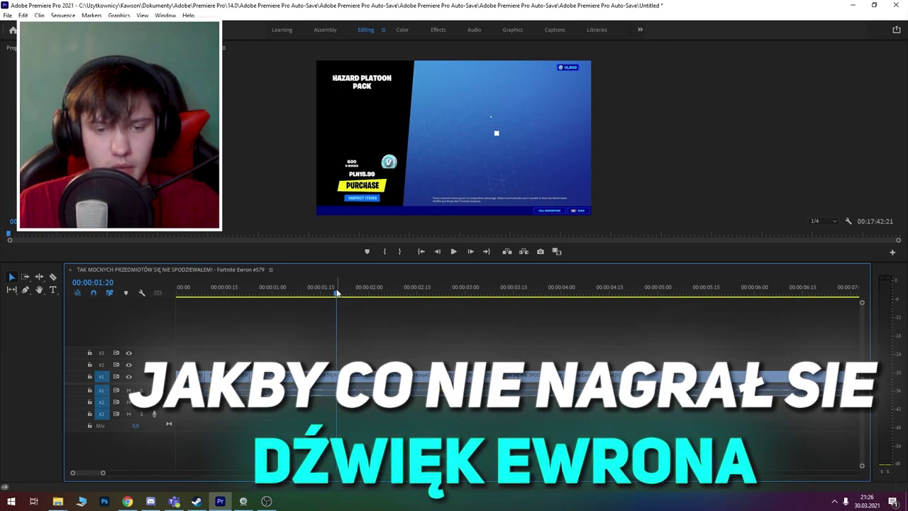
left_click_drag(338, 291, 288, 292)
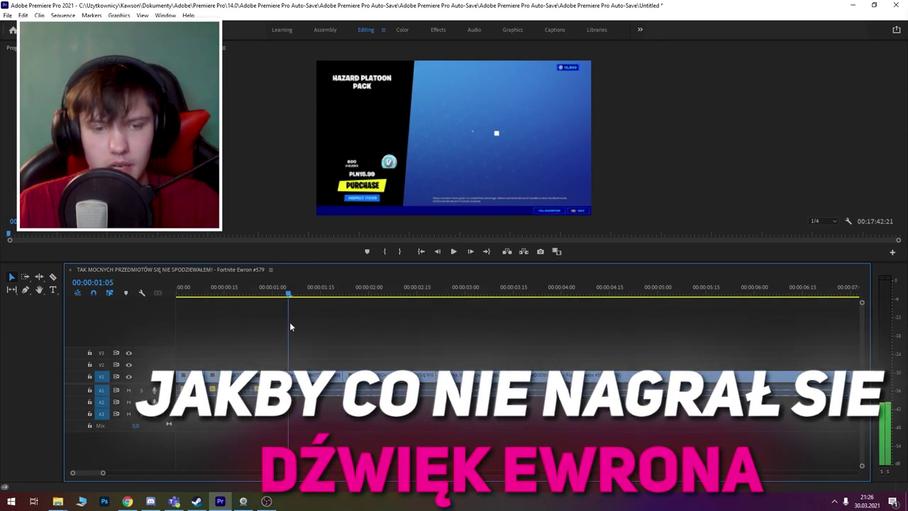
key("space")
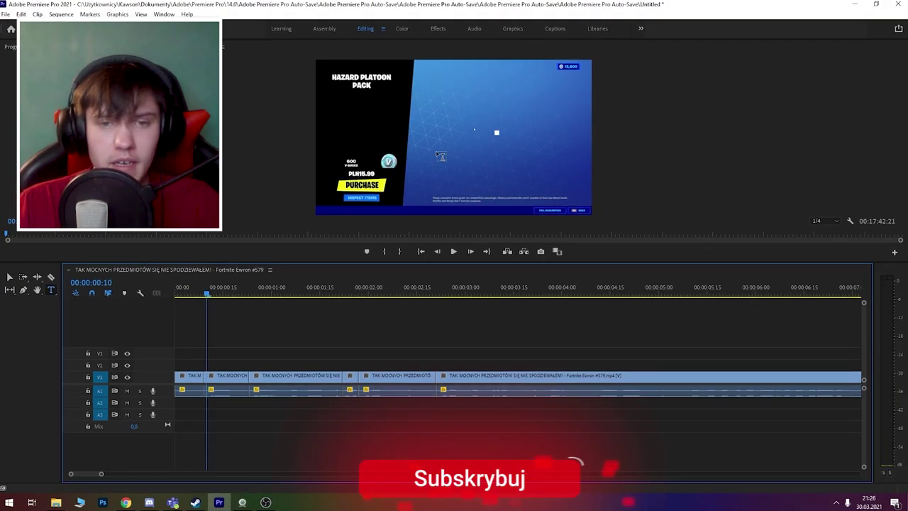
Step: Draw a text box over the shop screen and enter the caption 'jest'
left_click_drag(432, 183, 561, 195)
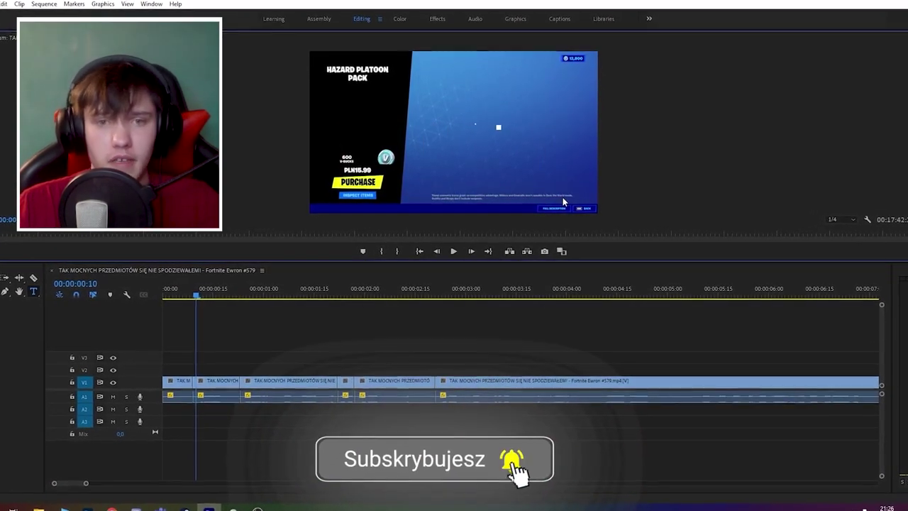
type("j")
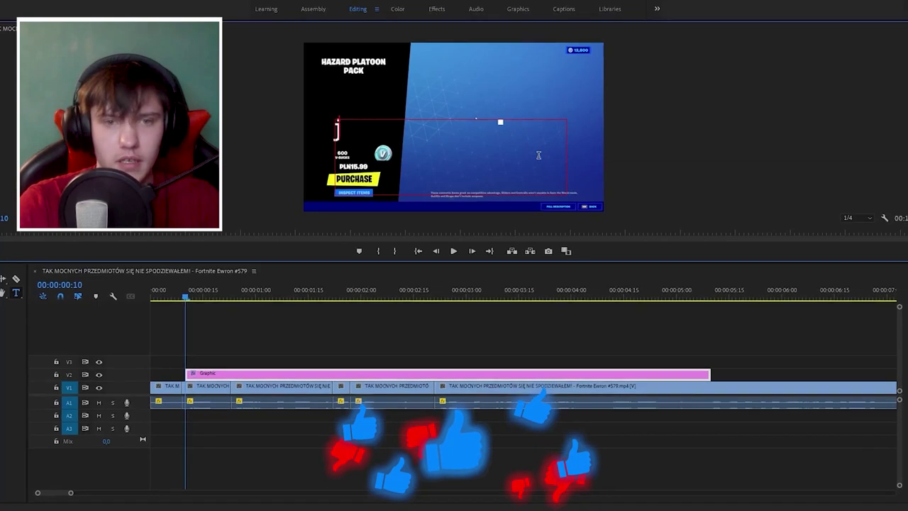
type("est")
key("ctrl+a")
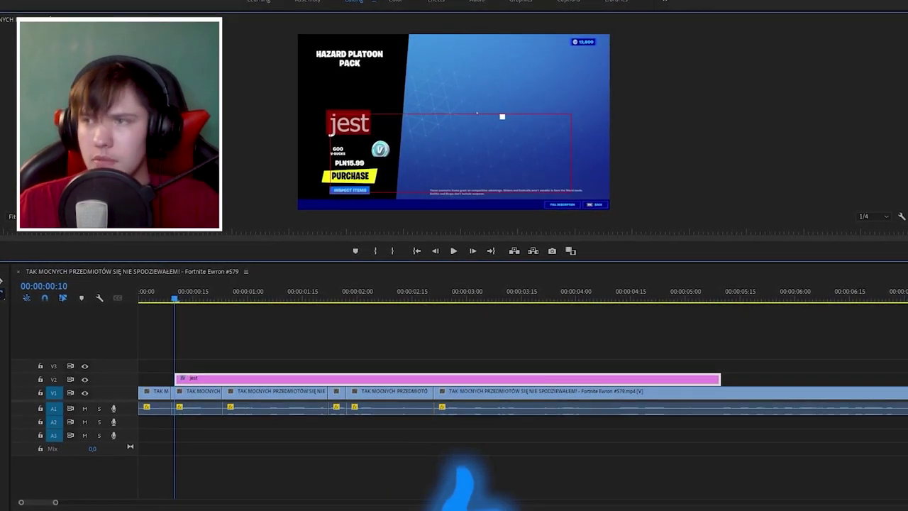
left_click(257, 355)
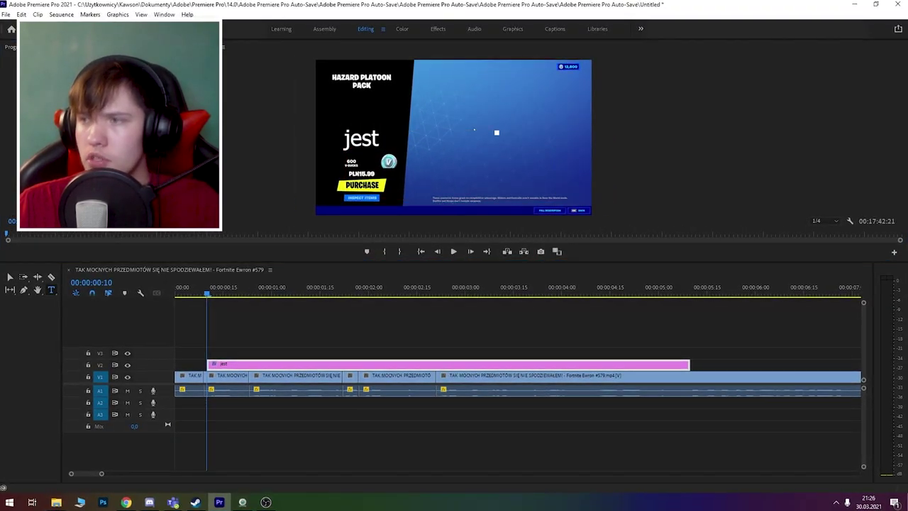
Step: Set the jest caption's font to Uni Sans Heavy Italic CAPS in Effect Controls
left_click(270, 364)
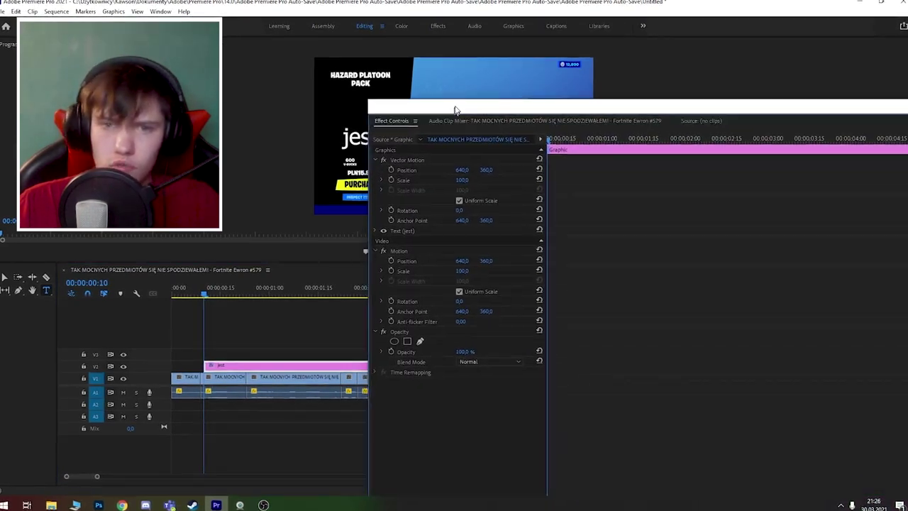
mouse_move(456, 112)
left_mouse_down()
mouse_move(468, 53)
mouse_move(455, 51)
left_mouse_up()
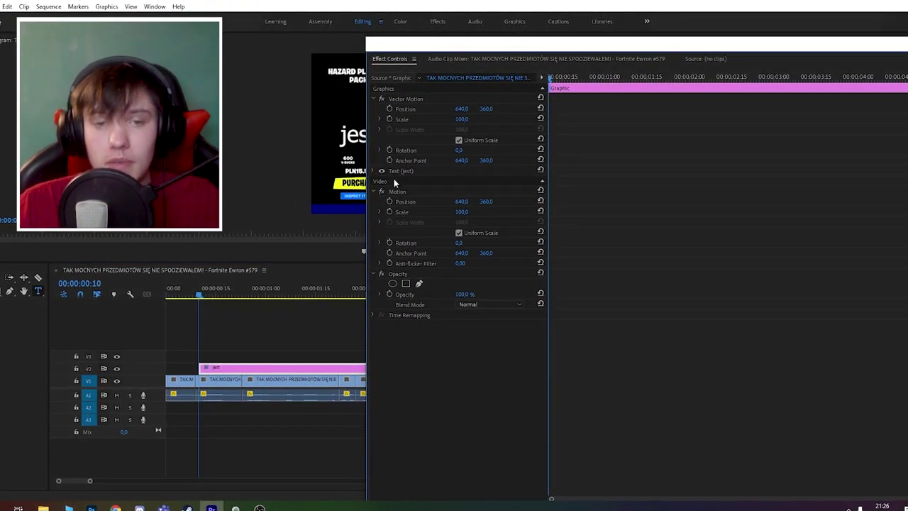
left_click(373, 191)
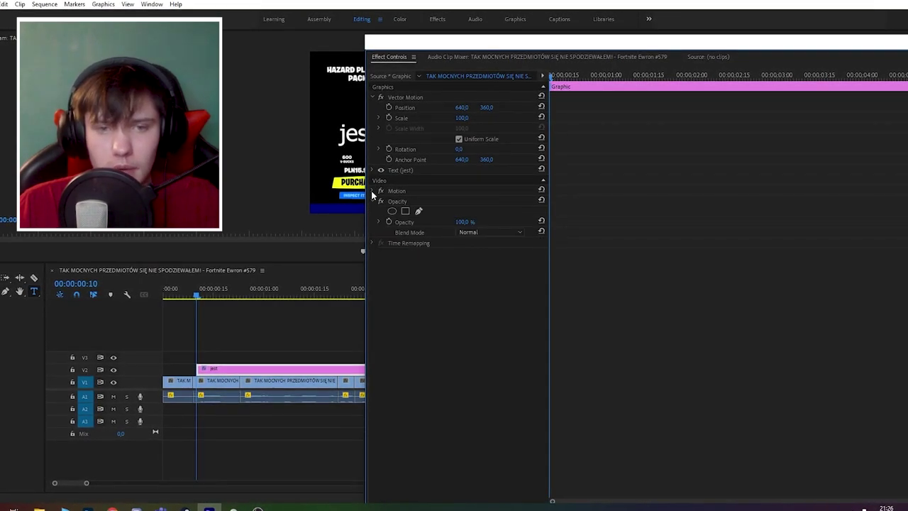
left_click(373, 191)
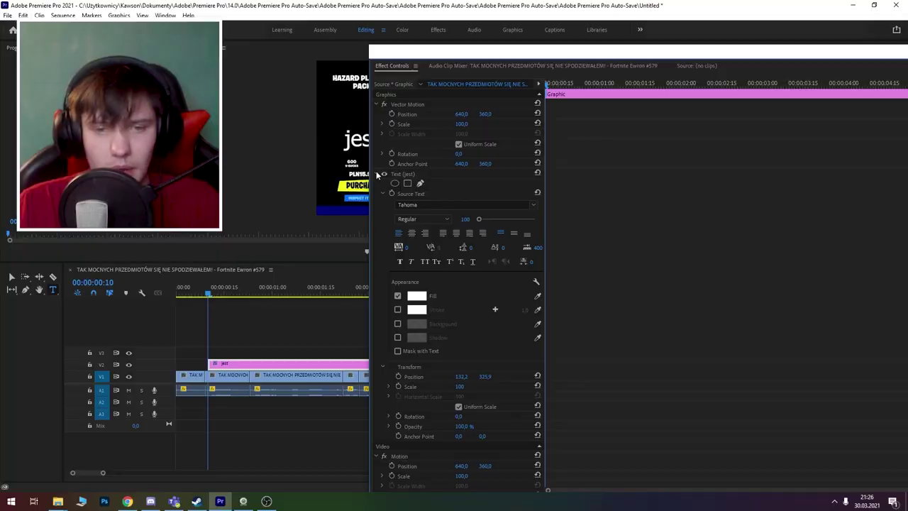
left_click(431, 204)
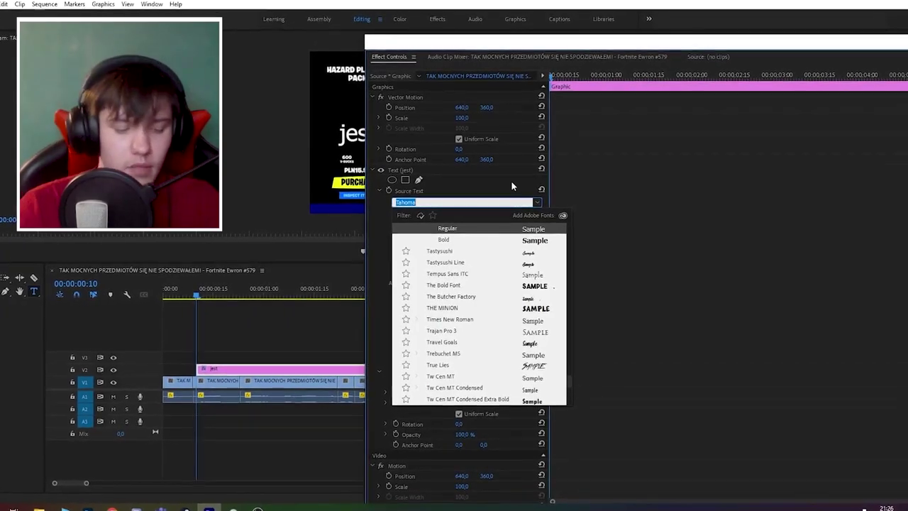
type("Uni")
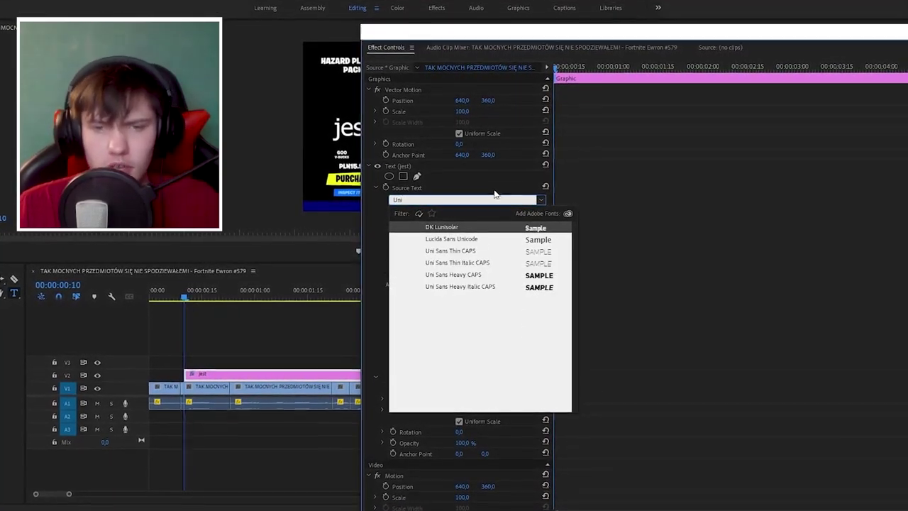
left_click(507, 287)
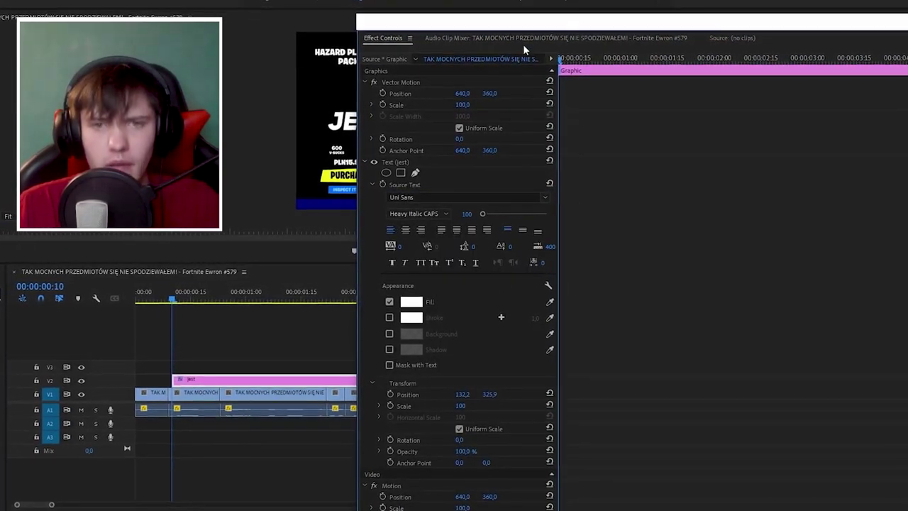
Step: Give the caption a black drop shadow while keeping its fill white
left_click_drag(552, 42, 516, 29)
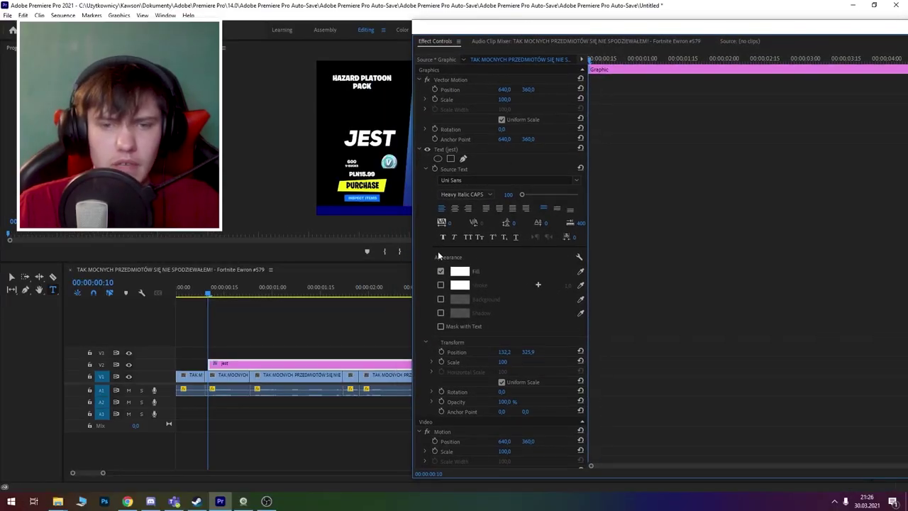
left_click(459, 313)
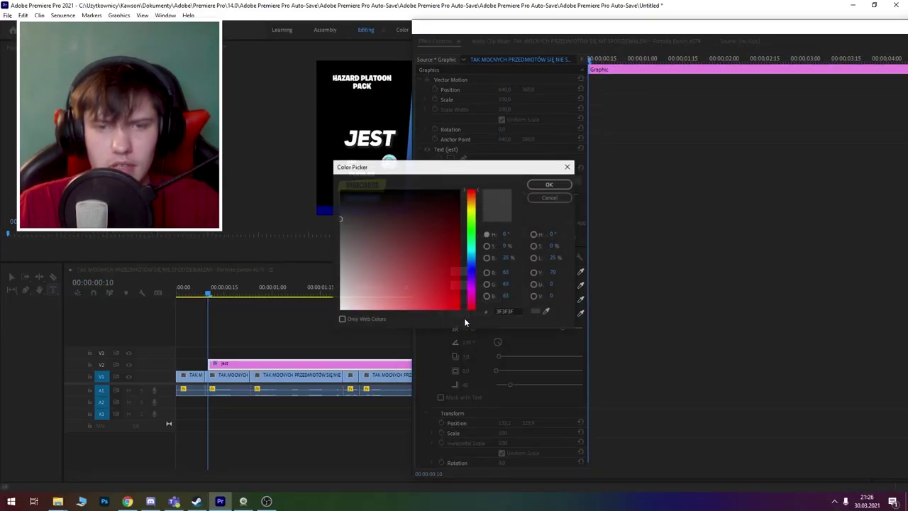
left_click(548, 186)
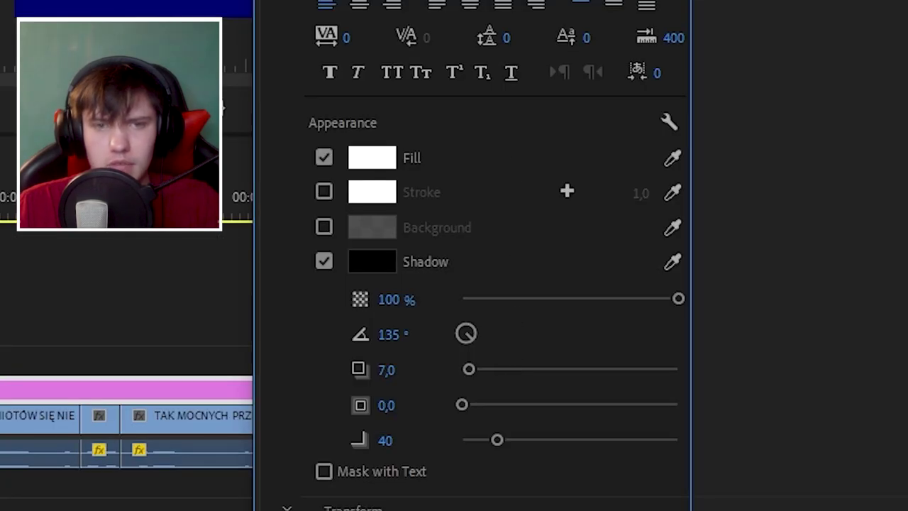
left_click_drag(497, 32, 688, 8)
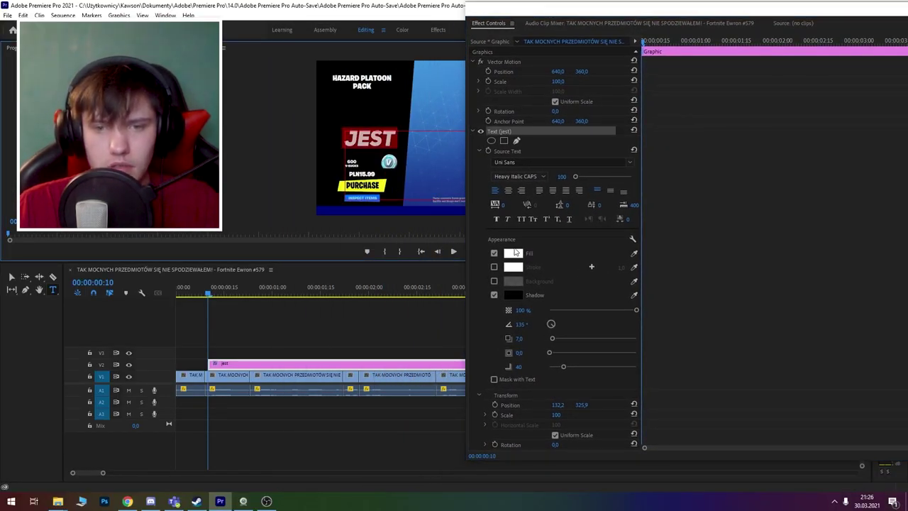
left_click(513, 253)
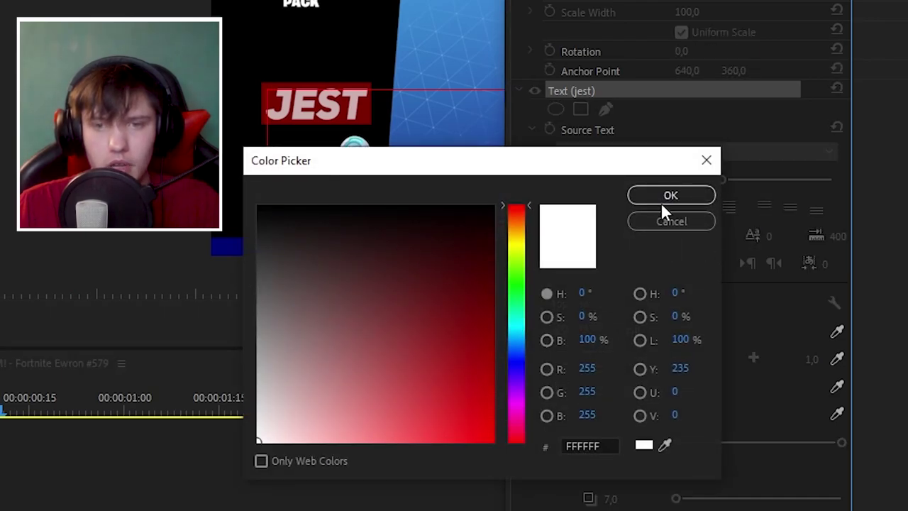
left_click(661, 202)
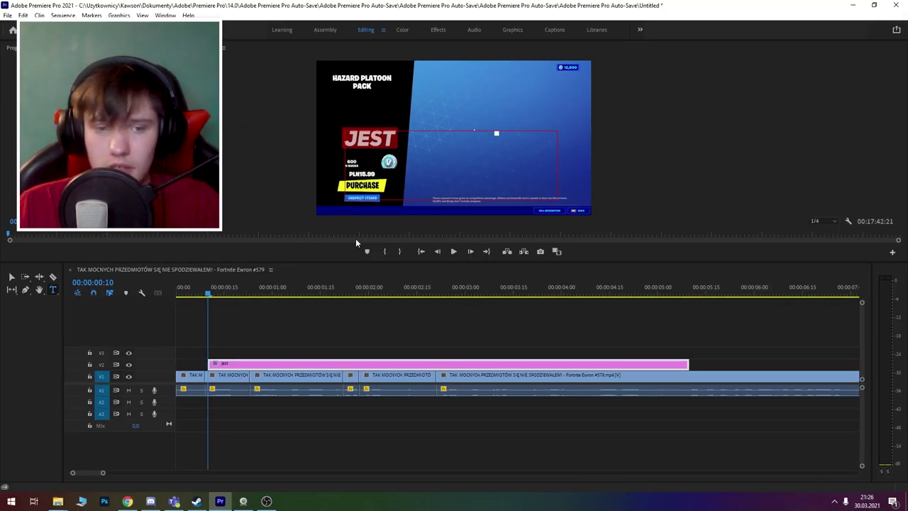
Step: Shorten the jest clip, move its caption lower in the frame, and shift the second jest clip later
left_click(289, 347)
left_click_drag(904, 430, 416, 430)
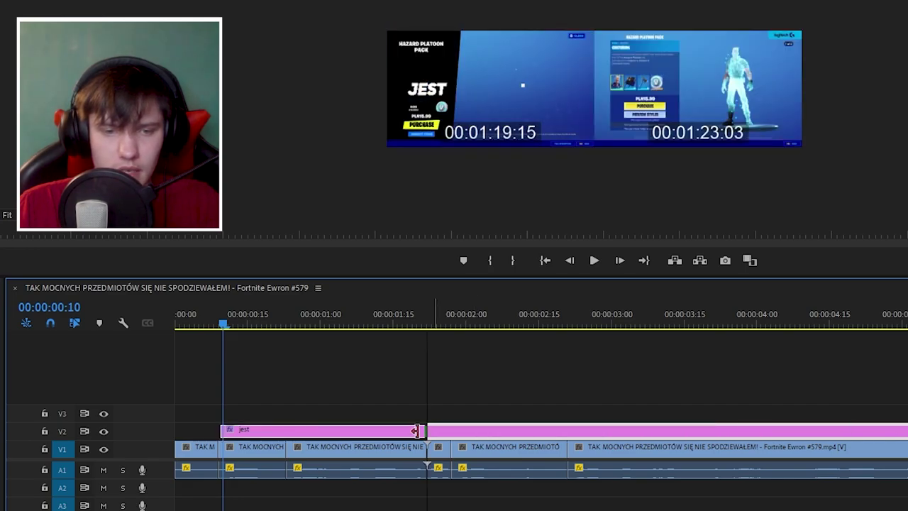
left_click_drag(288, 429, 288, 429)
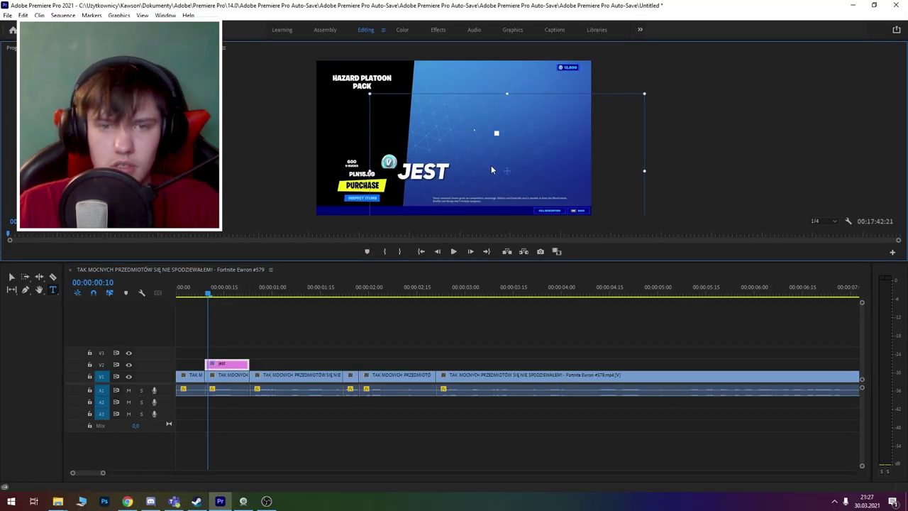
left_click_drag(491, 169, 525, 194)
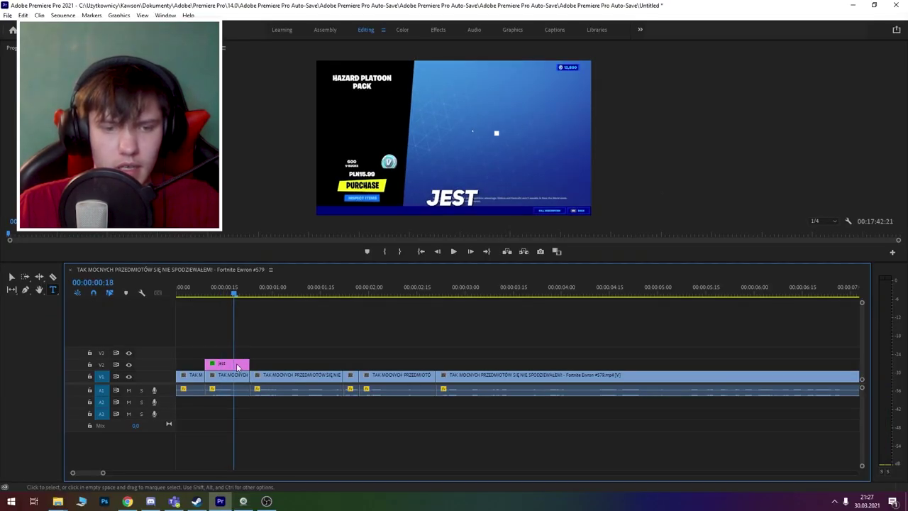
left_click_drag(233, 365, 345, 365)
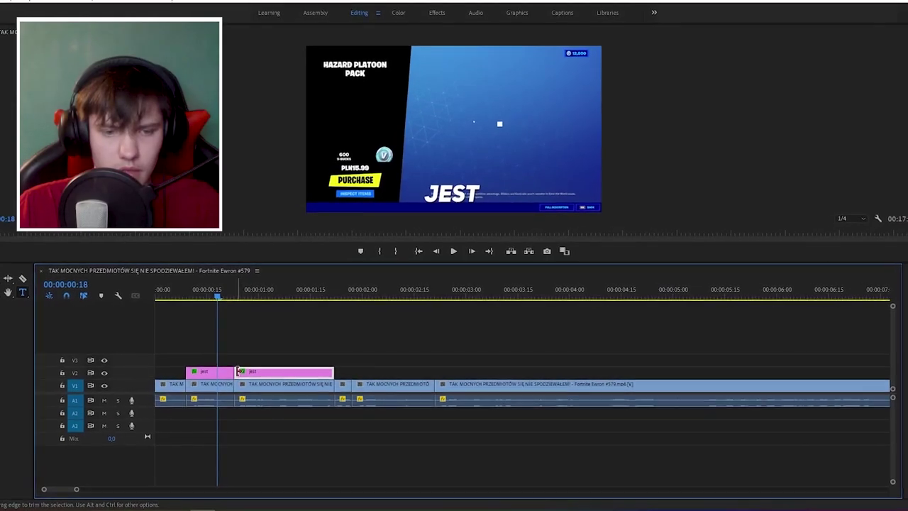
left_click_drag(247, 369, 258, 368)
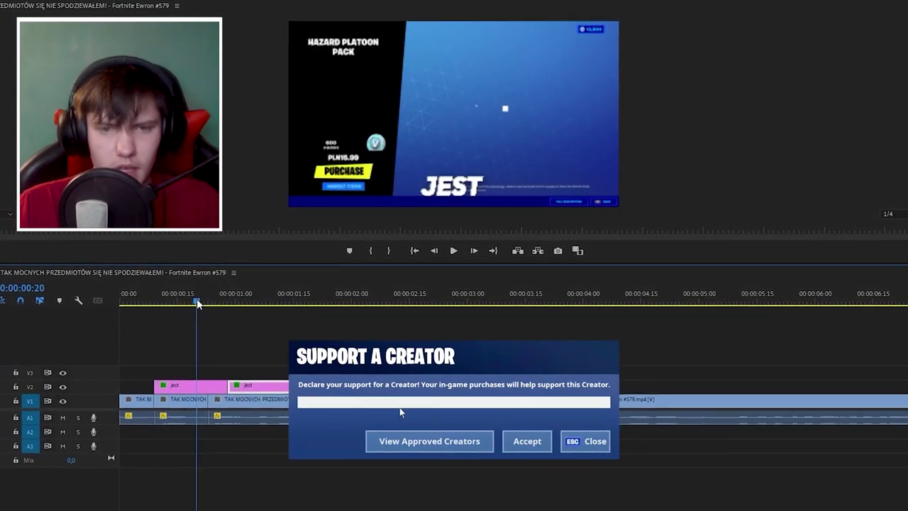
left_click_drag(196, 298, 271, 313)
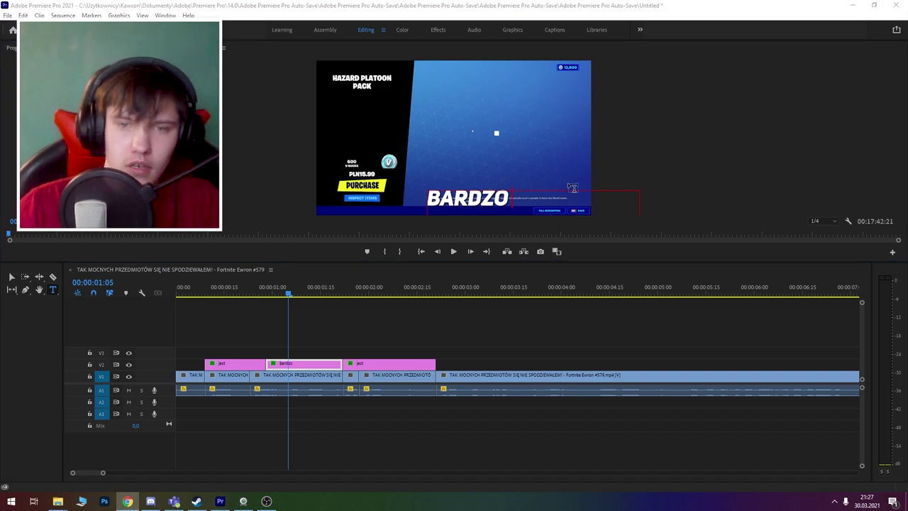
Step: Extend the second caption's text with 'i' and 'piękny', copied from the browser for the Polish letter
left_click(525, 197)
type("i")
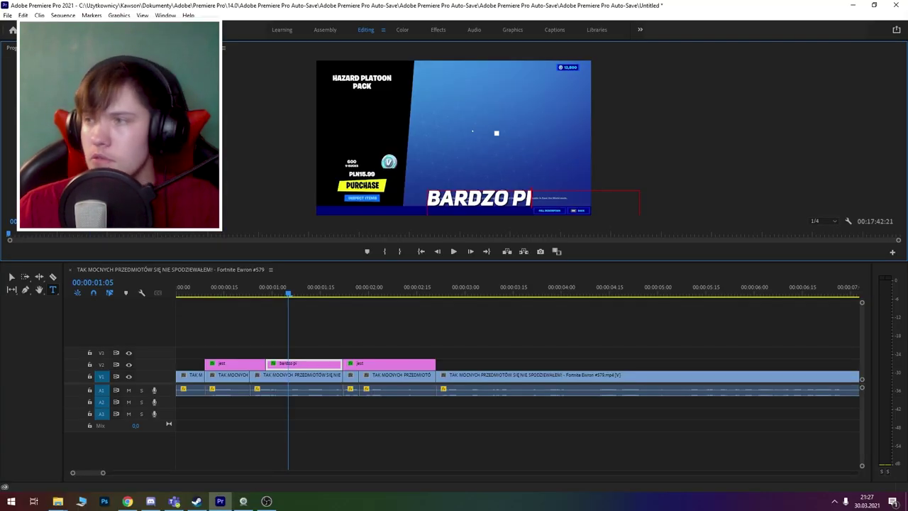
key("alt+Tab")
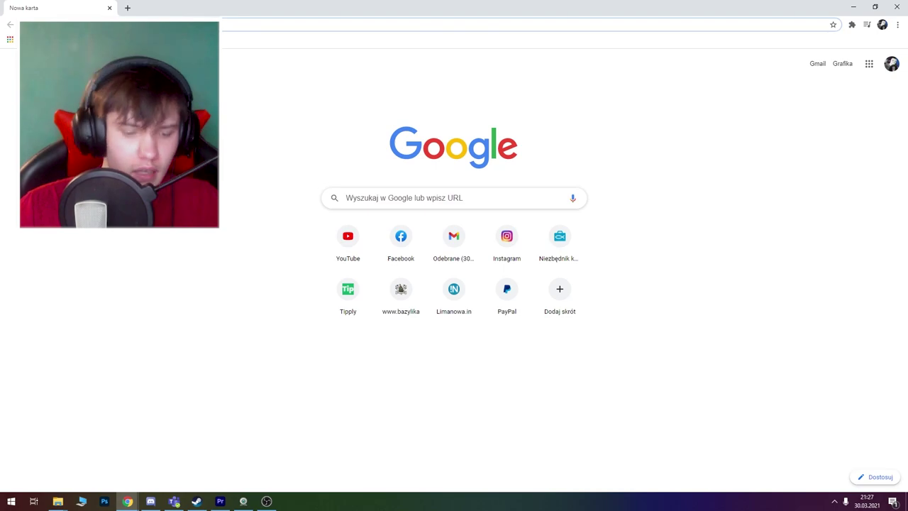
type("piękny")
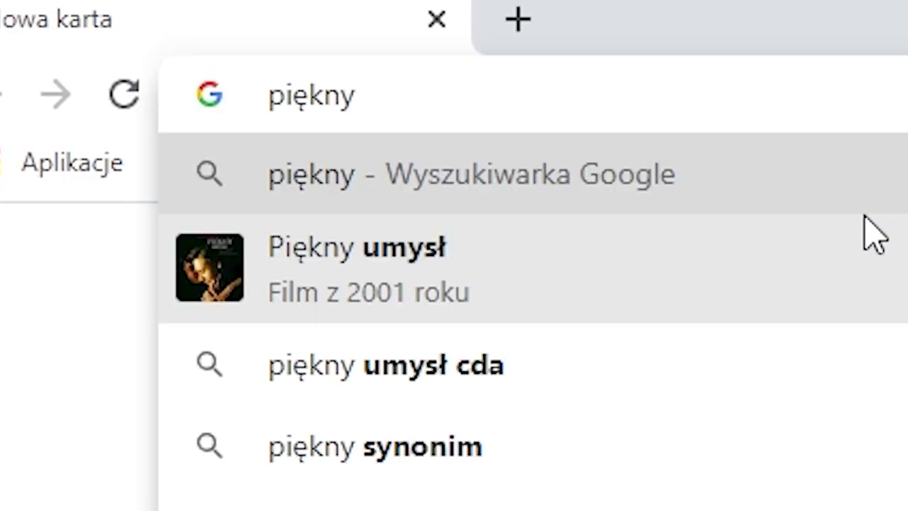
key("alt+Tab")
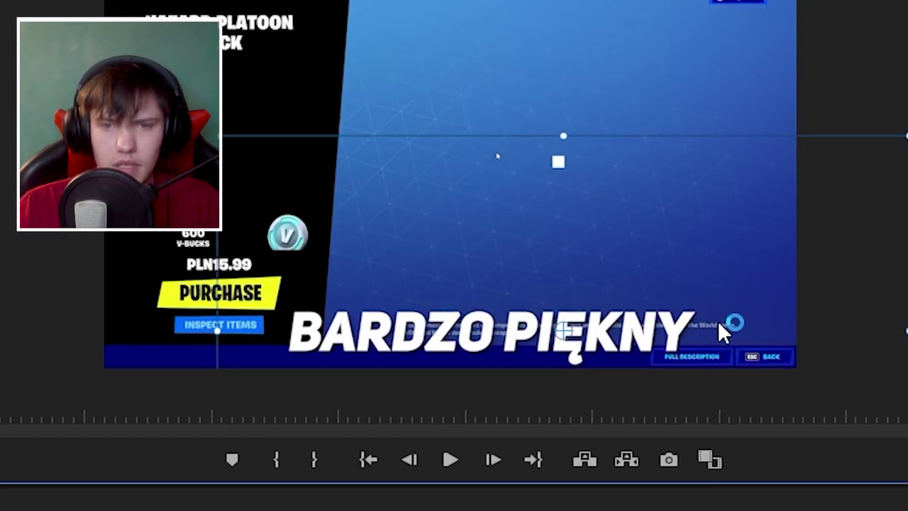
Step: Colour the word PIĘKNY red in the BARDZO PIĘKNY caption
double_click(561, 358)
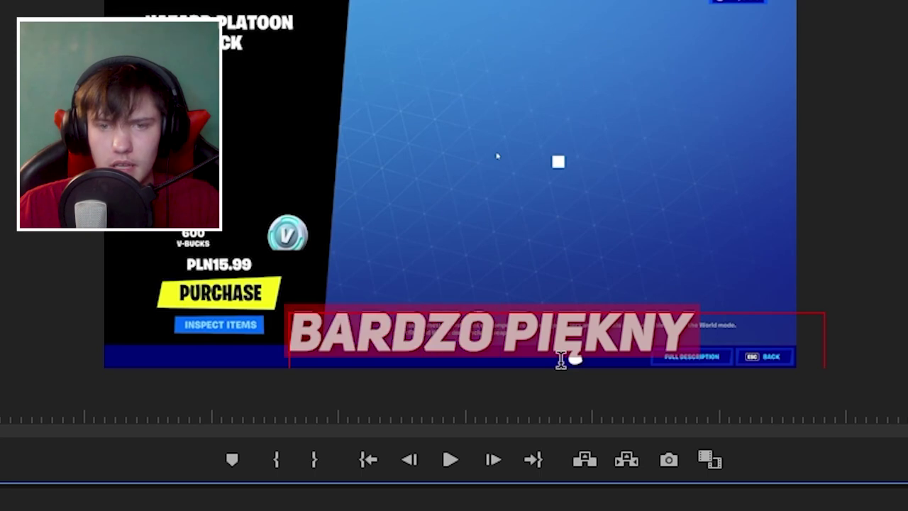
left_click(640, 335)
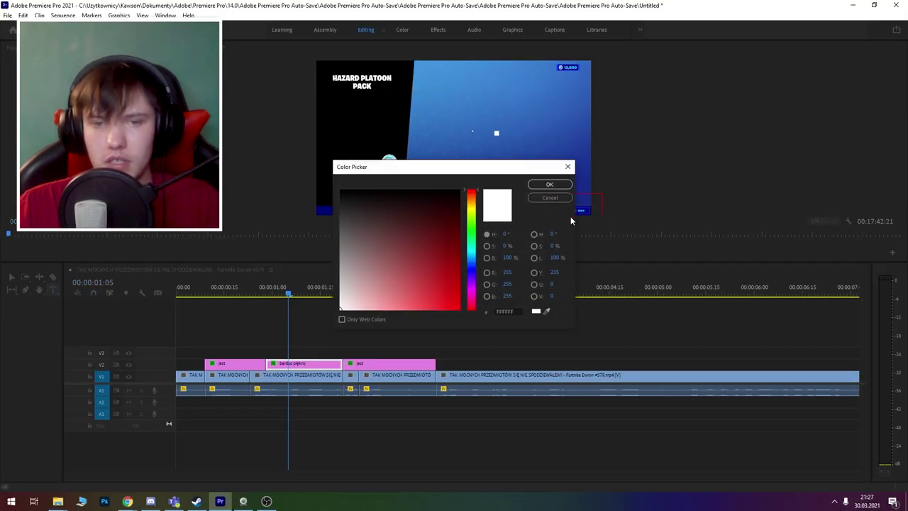
left_click(558, 187)
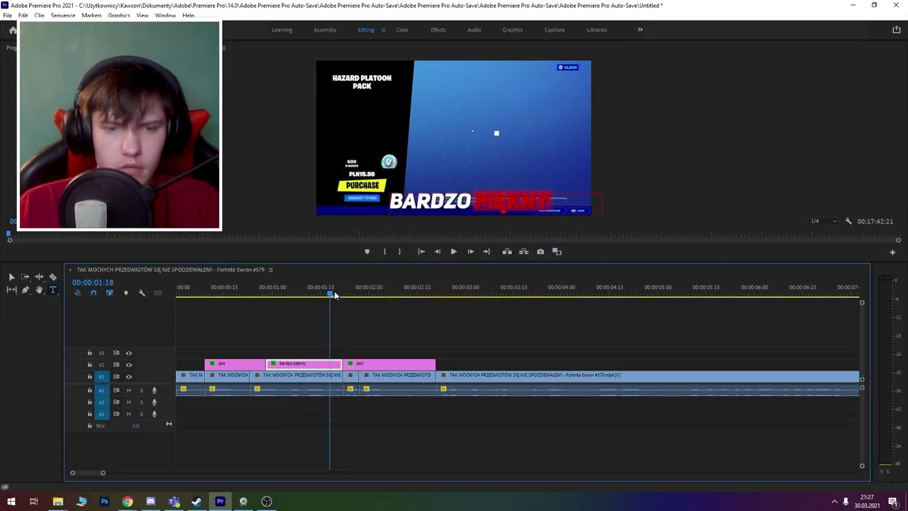
Step: Retype the third caption to read OPIS and confirm the red colour
left_click(370, 366)
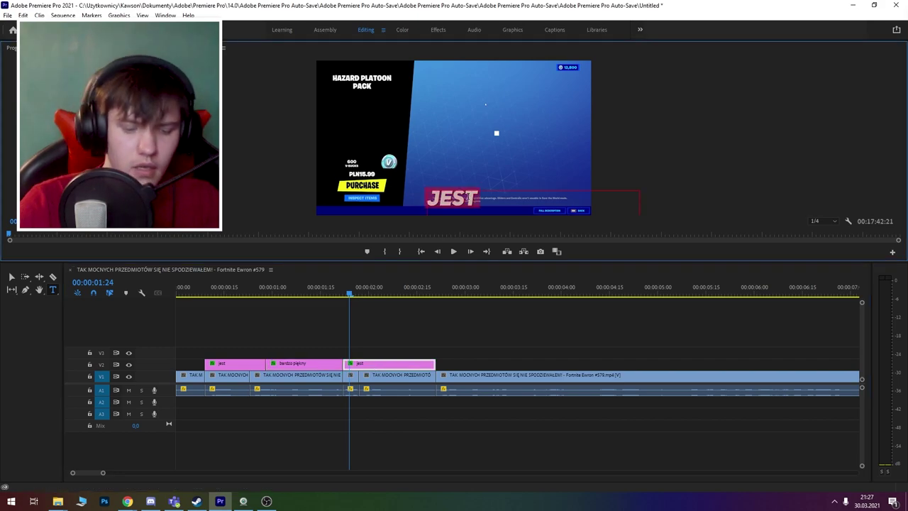
left_click(463, 350)
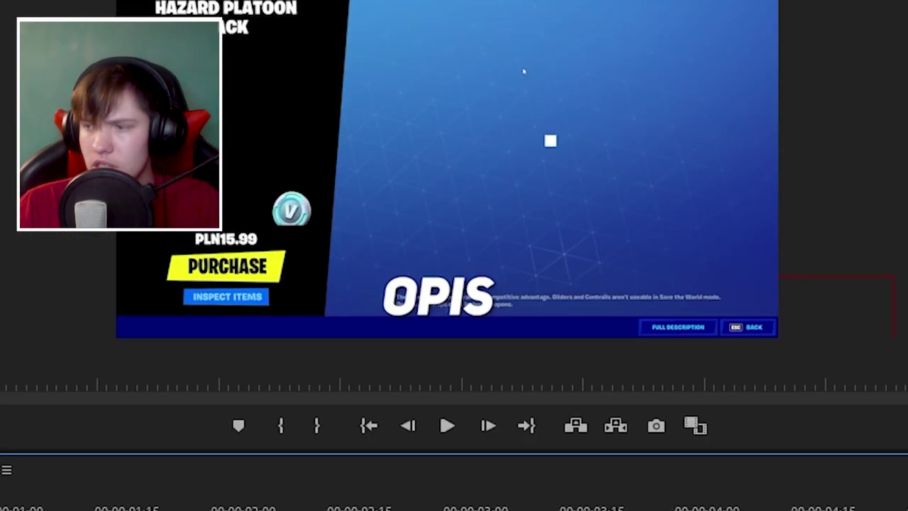
left_click(674, 263)
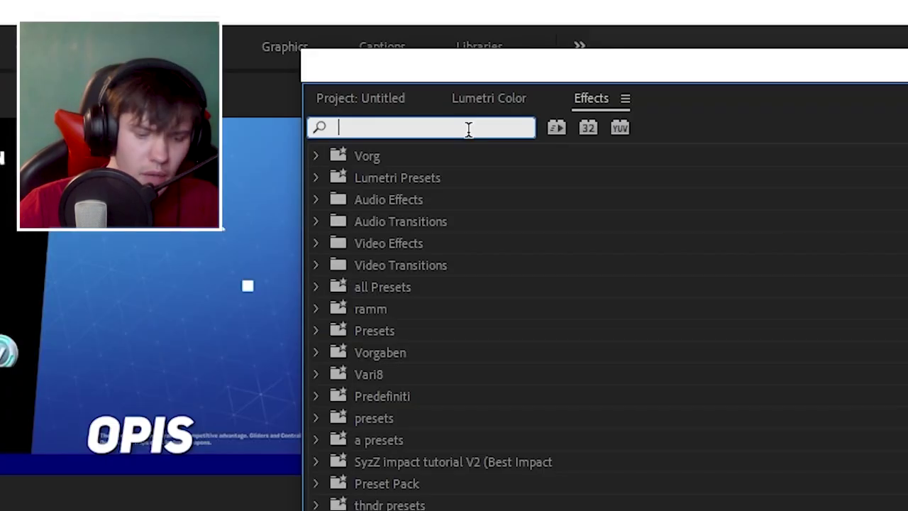
Step: Apply Color Balance (HLS) to the OPIS caption to turn it red
type("co")
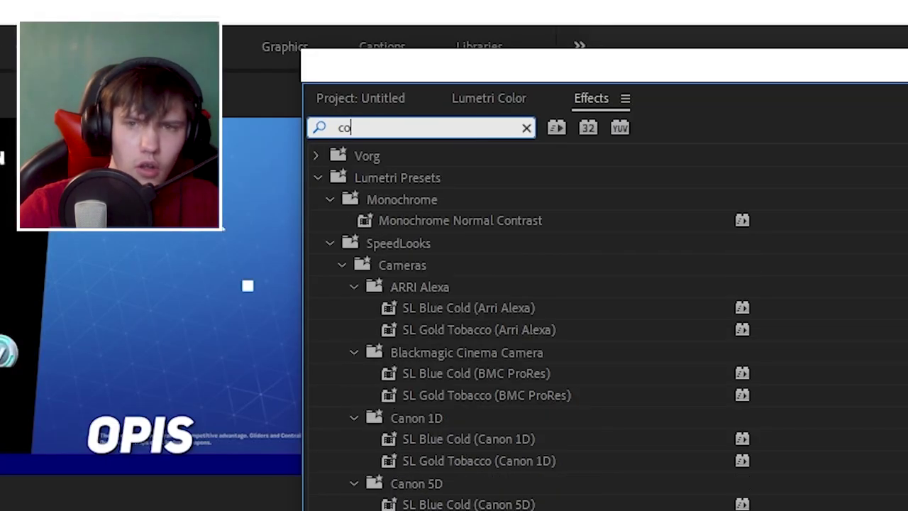
type("lor bal")
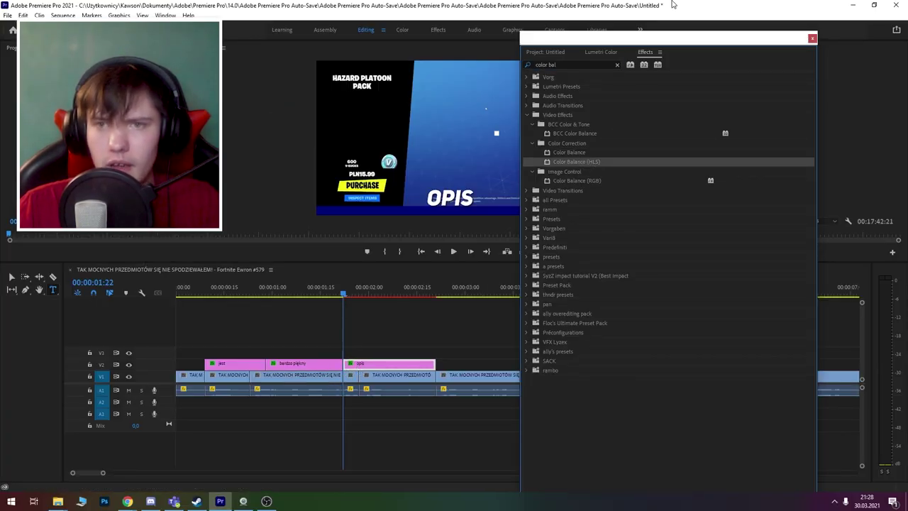
left_click_drag(660, 38, 738, 61)
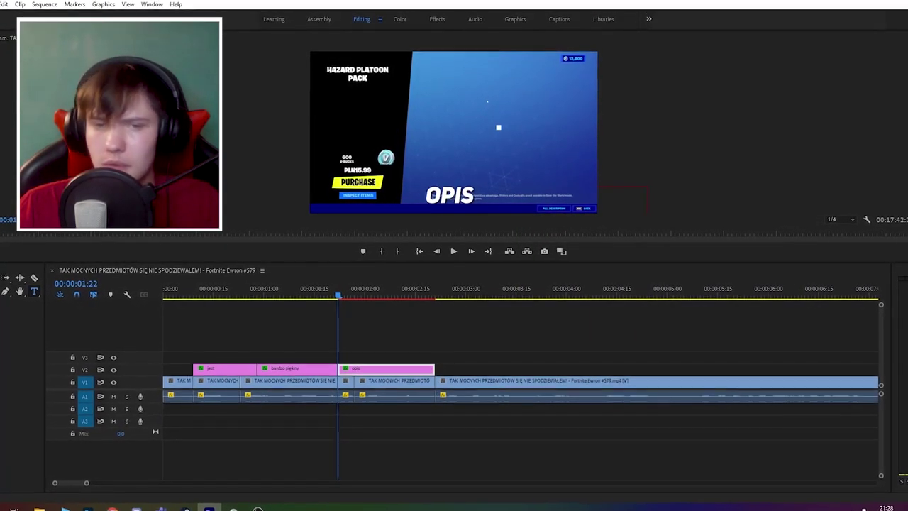
key("shift+5")
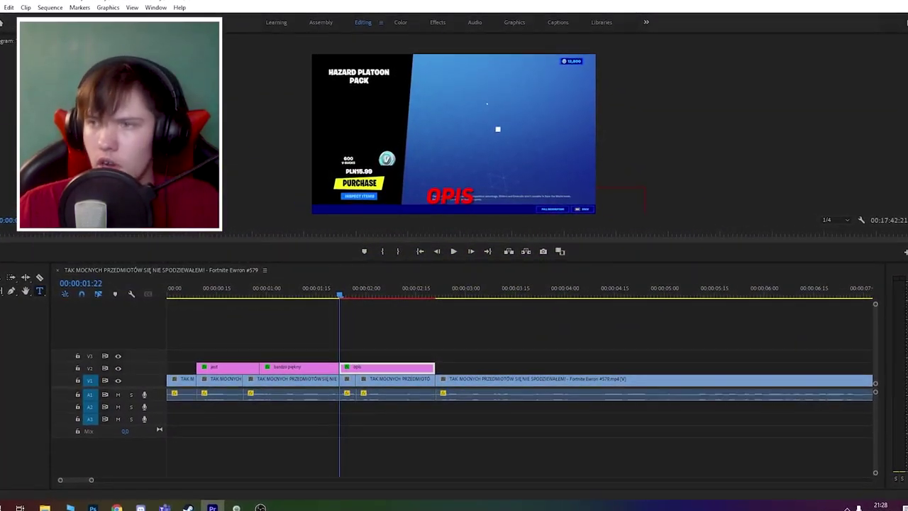
scroll(617, 357, "down", 5)
scroll(615, 367, "down", 5)
scroll(596, 319, "down", 5)
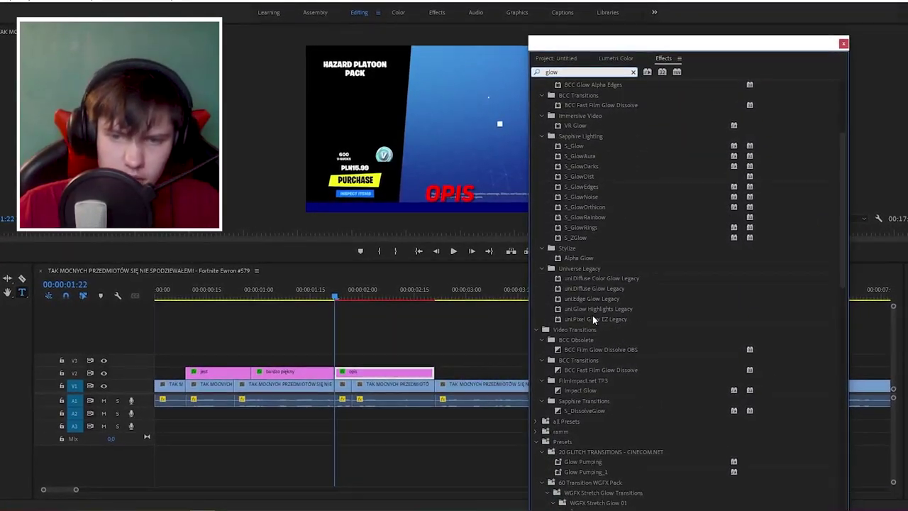
left_click(628, 311)
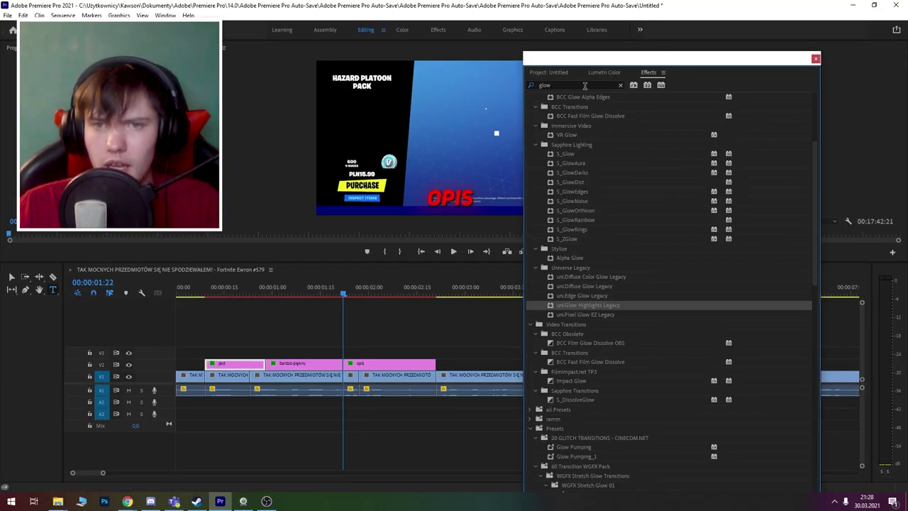
Step: Apply the Wide - Smooth Motion preset to the jest caption
double_click(584, 85)
key("BackSpace")
type("fak")
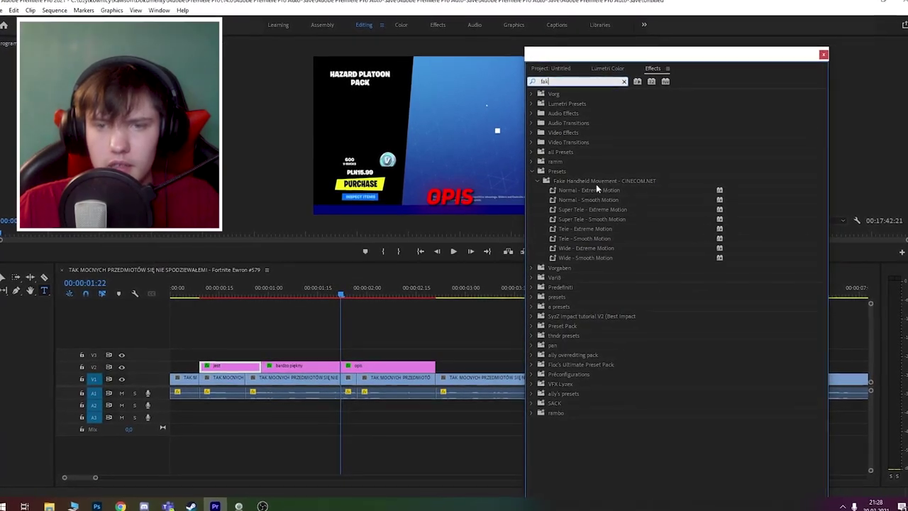
left_click(583, 257)
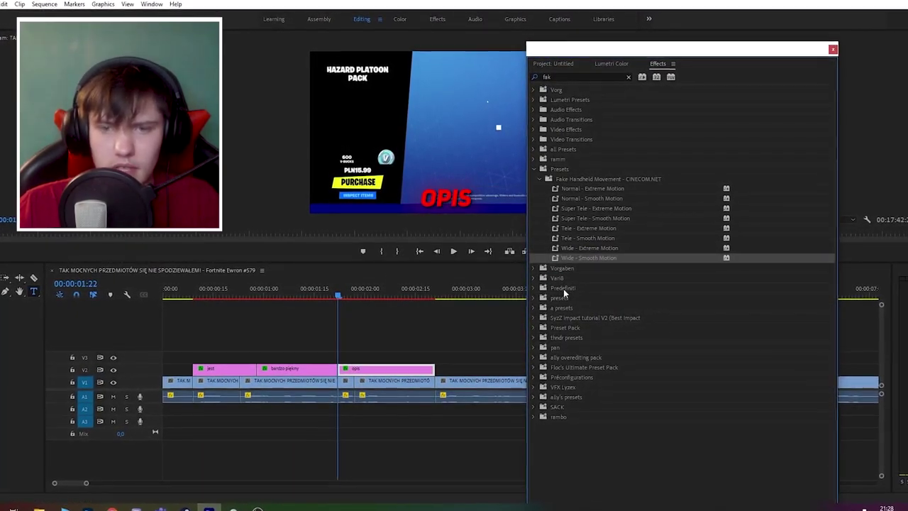
left_click_drag(574, 260, 240, 371)
left_click(633, 73)
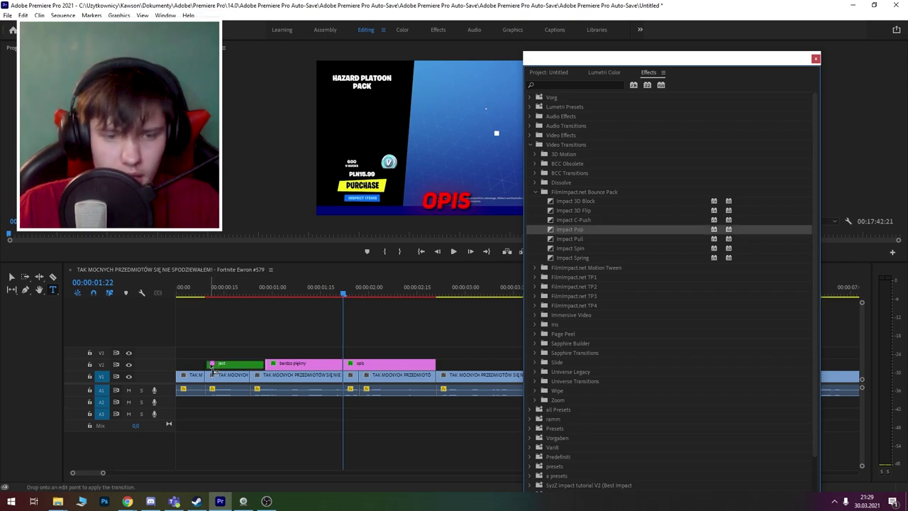
Step: Add Impact Pop transitions to the captions, trim one to 7 frames, and lengthen the last caption
left_click_drag(213, 370, 213, 370)
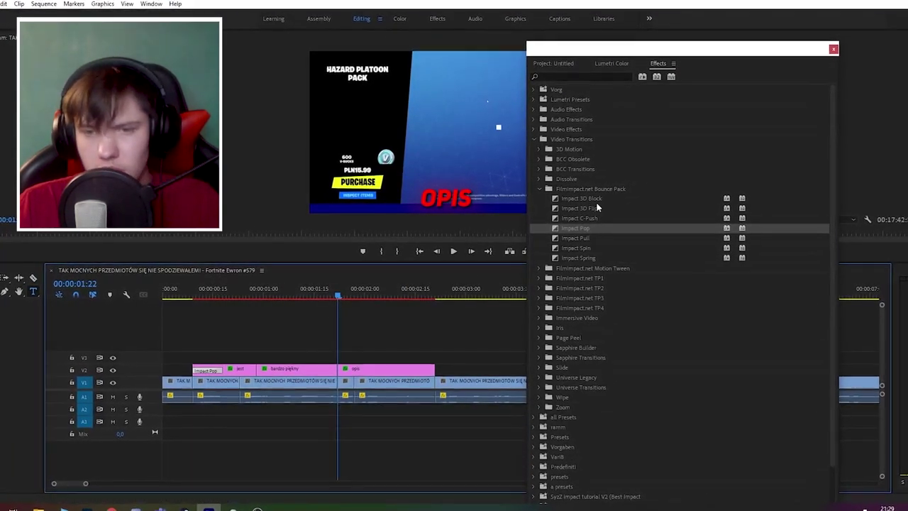
left_click_drag(578, 227, 287, 374)
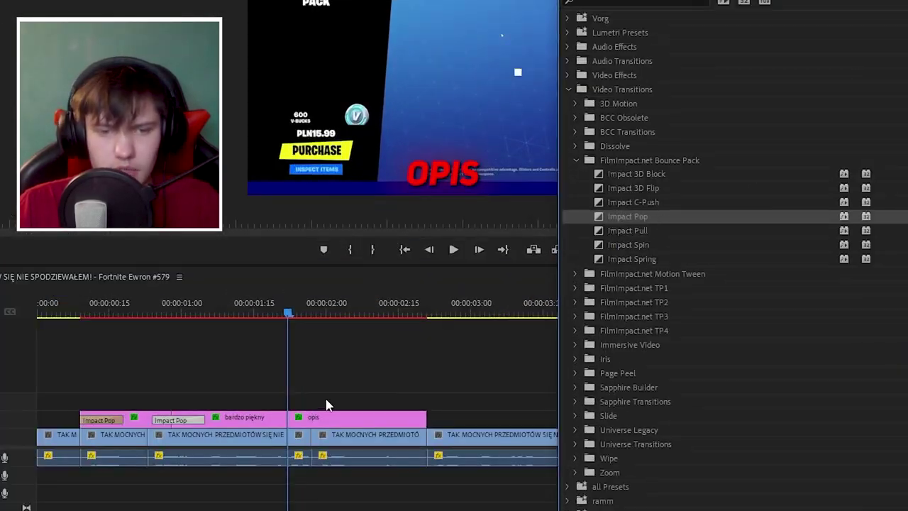
left_click_drag(345, 418, 300, 422)
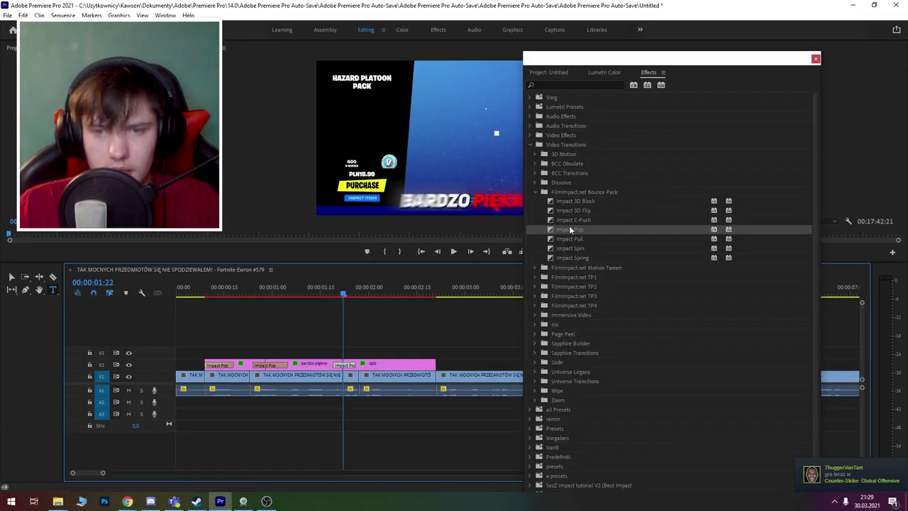
left_click_drag(569, 229, 411, 369)
left_click_drag(391, 290, 157, 358)
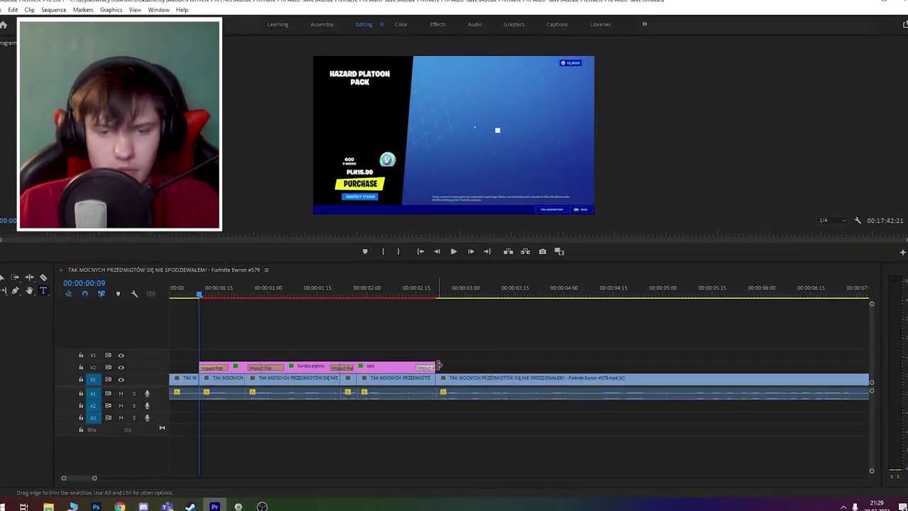
left_click_drag(439, 365, 461, 367)
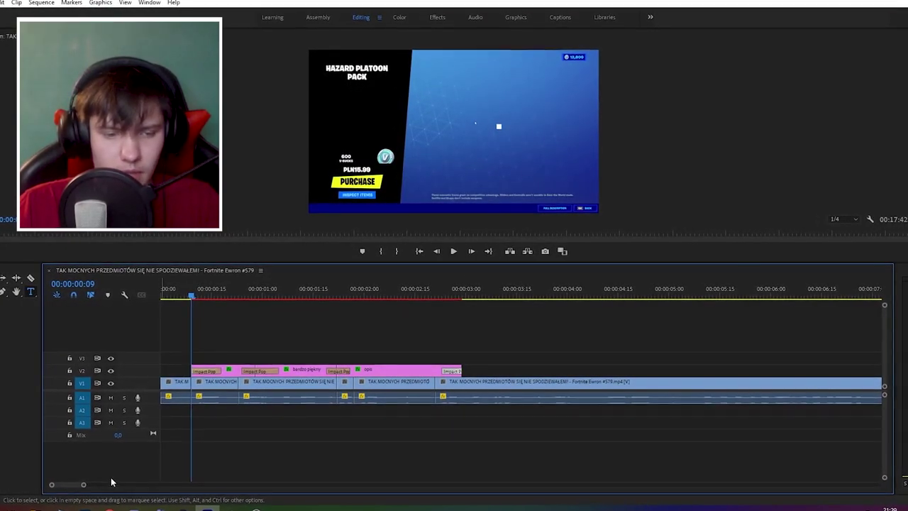
Step: Place sound-effect clips on A2 so one starts under each caption
mouse_move(83, 484)
left_mouse_down()
mouse_move(61, 488)
mouse_move(133, 455)
left_mouse_up()
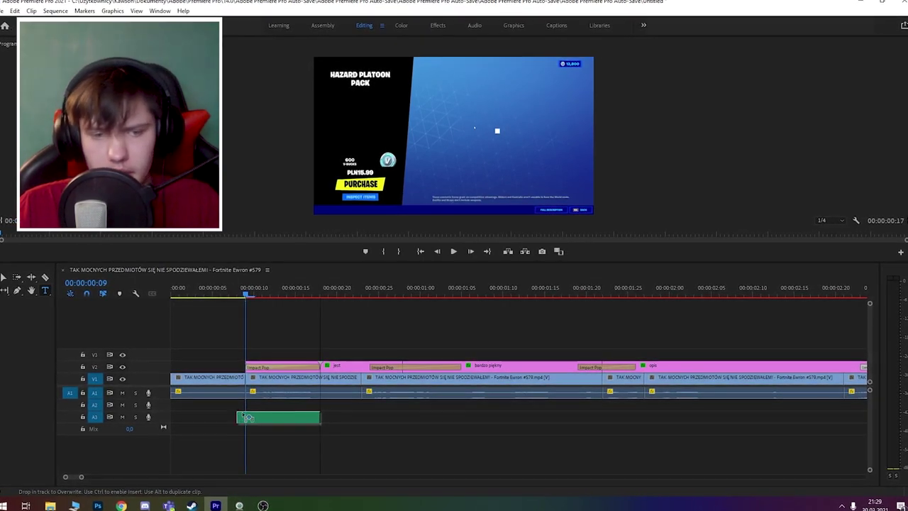
left_click_drag(245, 409, 246, 409)
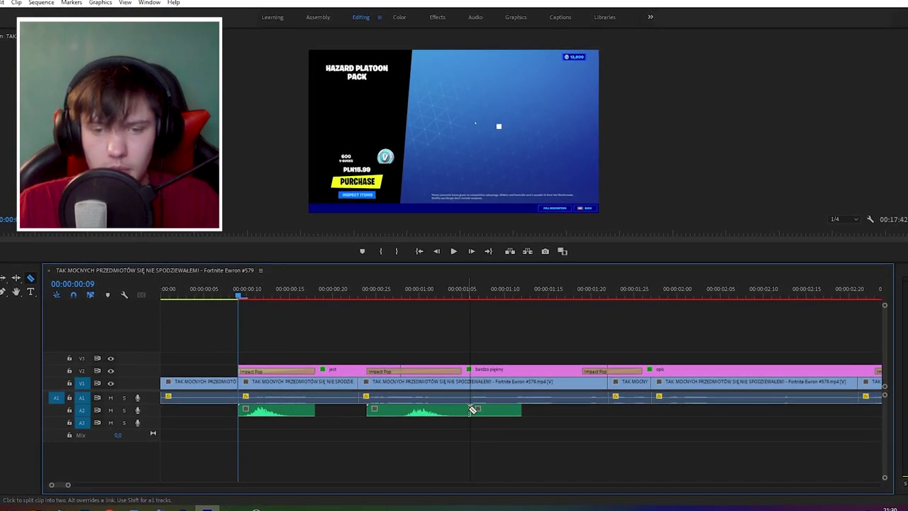
left_click_drag(426, 417, 587, 417)
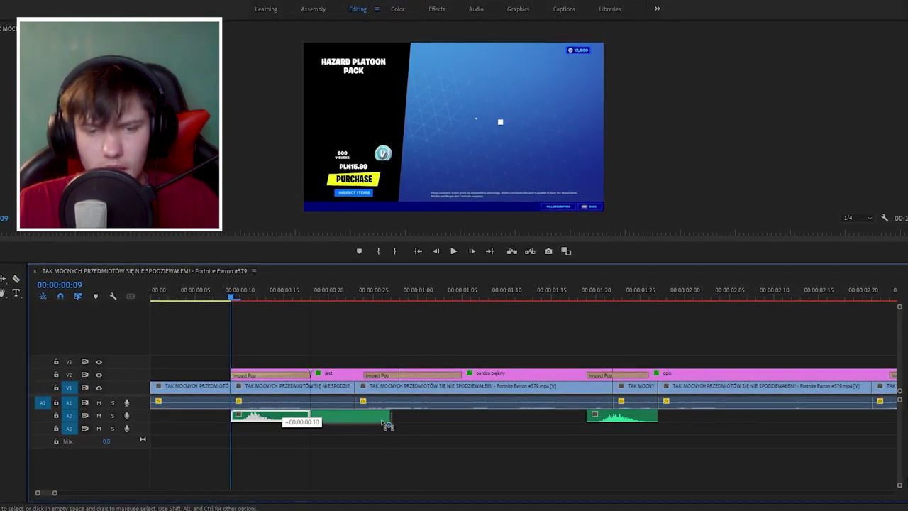
left_click_drag(429, 425, 427, 424)
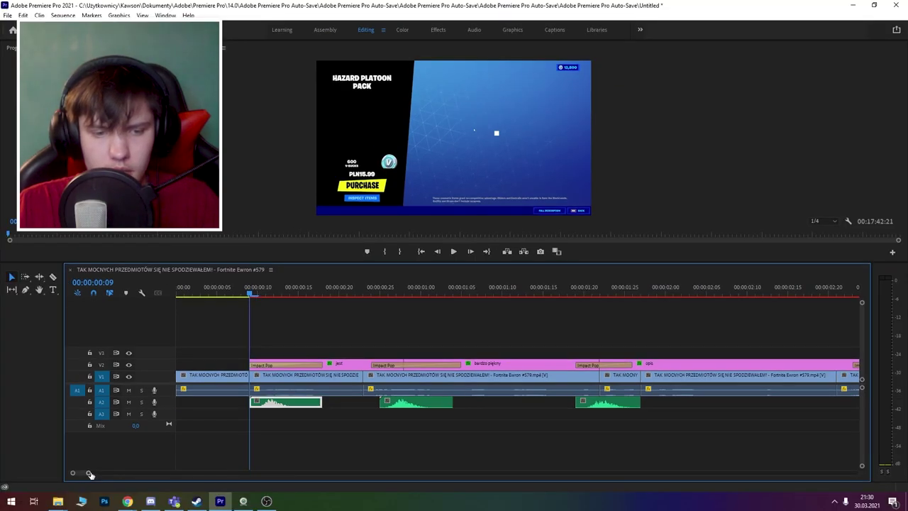
left_click_drag(90, 474, 112, 473)
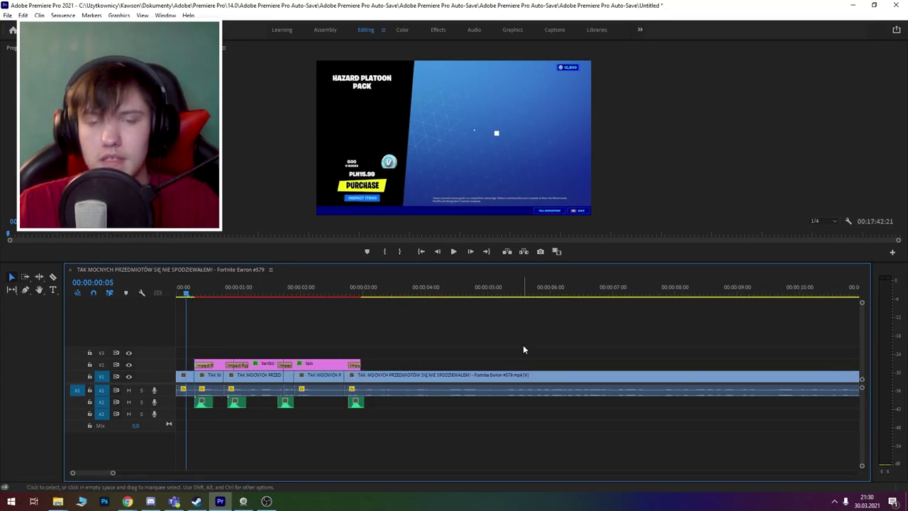
key("space")
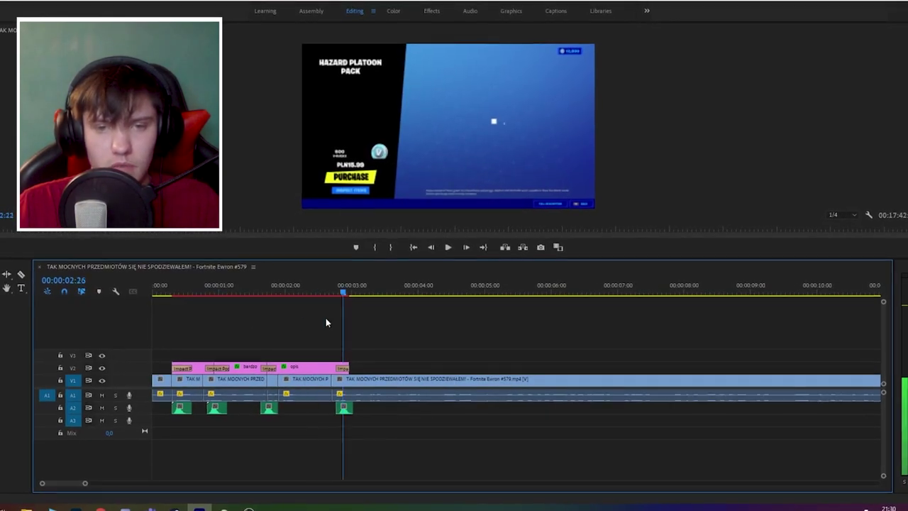
key("space")
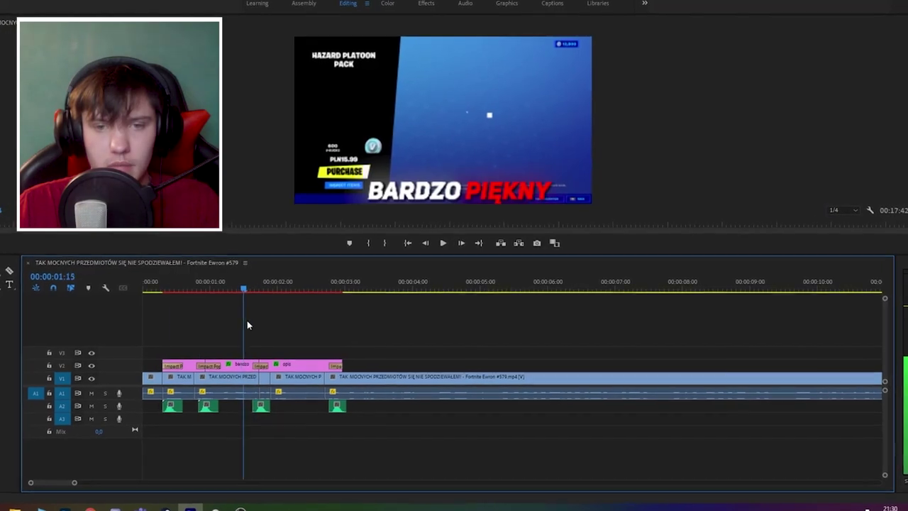
key("Right")
key("Right")
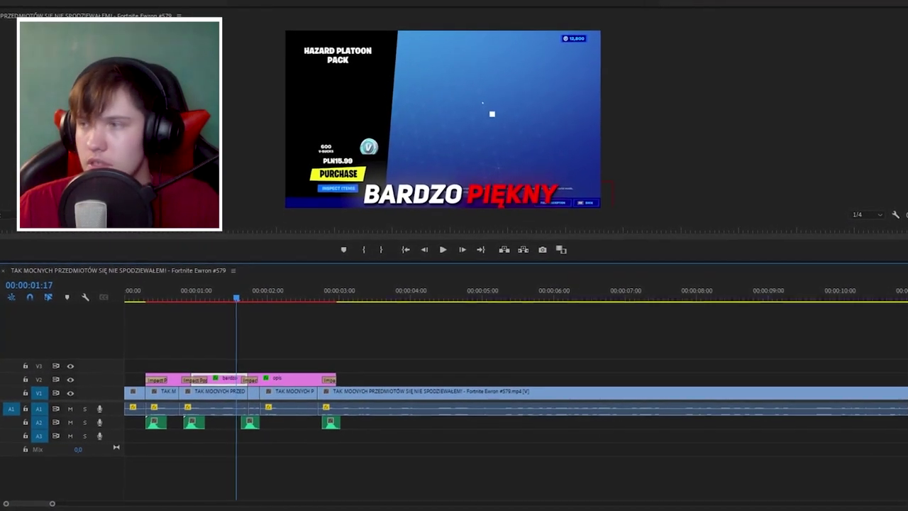
left_click(633, 157)
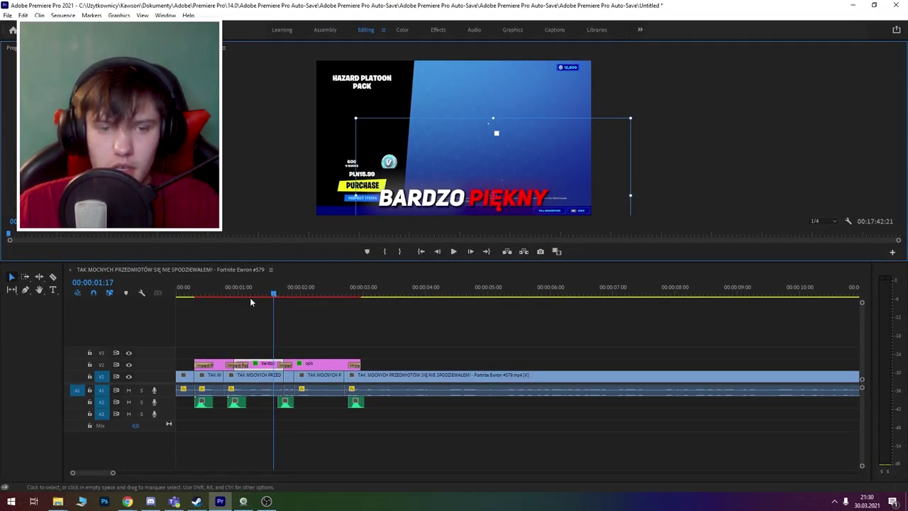
left_click_drag(196, 293, 348, 292)
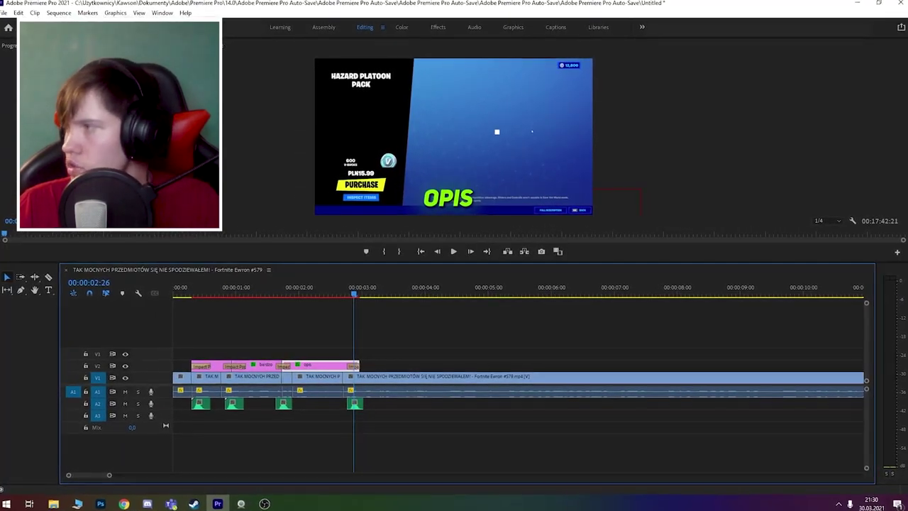
key("Right")
key("Right")
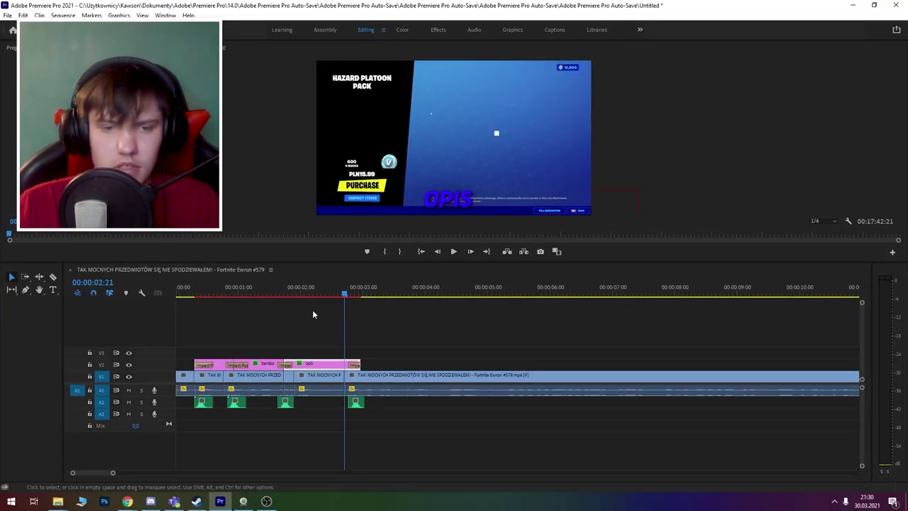
key("space")
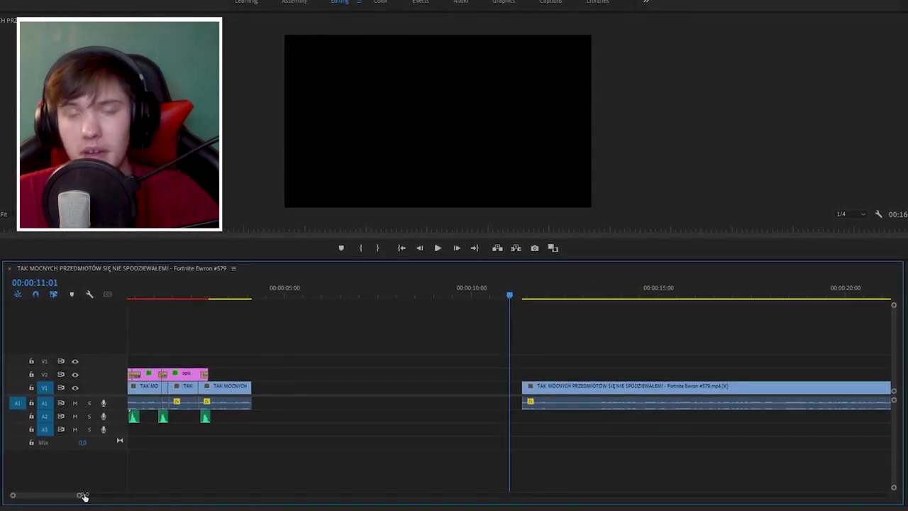
Step: Play from 11 seconds and zoom in to find 00:00:12:04, where the map view begins
left_click(514, 304)
key("space")
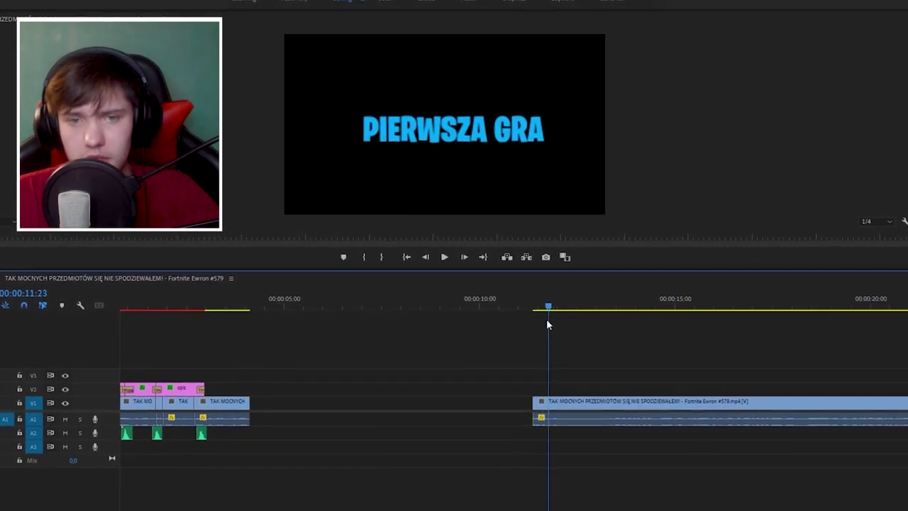
key("space")
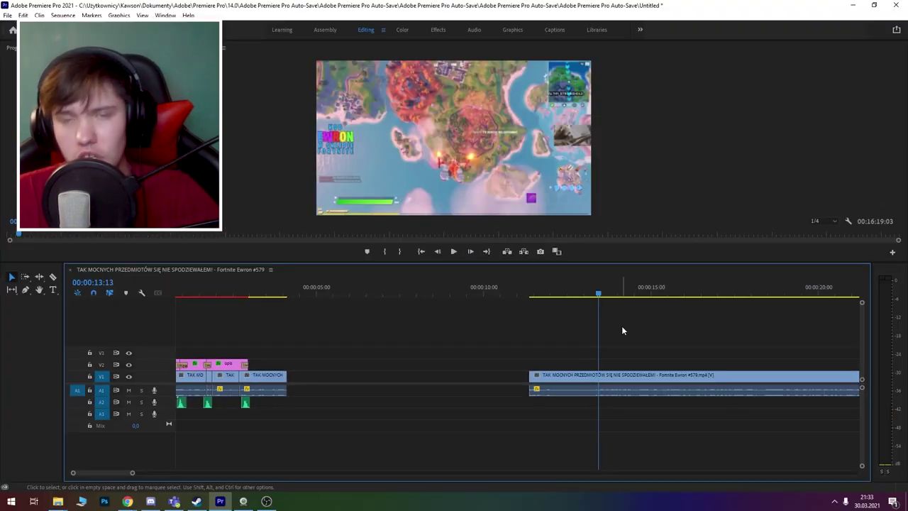
left_click_drag(133, 474, 129, 474)
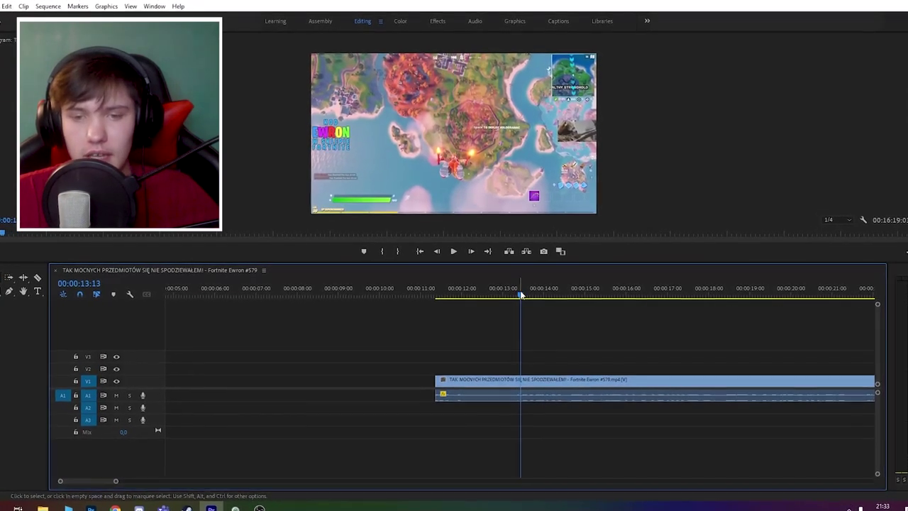
left_click(519, 299)
key("Up")
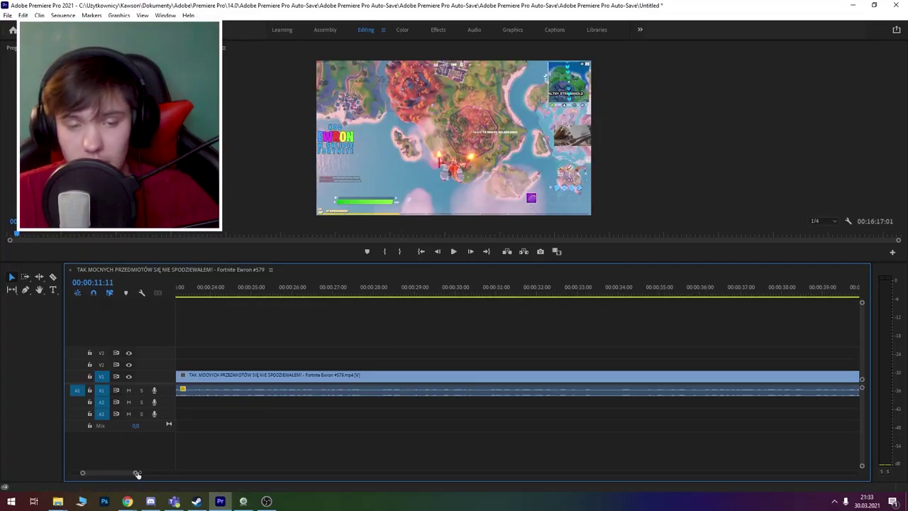
left_click_drag(130, 472, 112, 473)
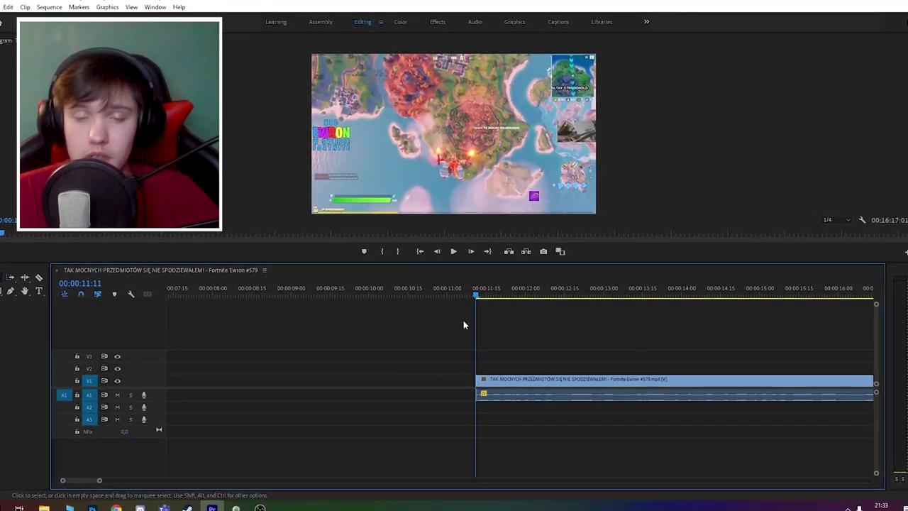
left_click_drag(486, 291, 518, 315)
left_click_drag(834, 481, 534, 315)
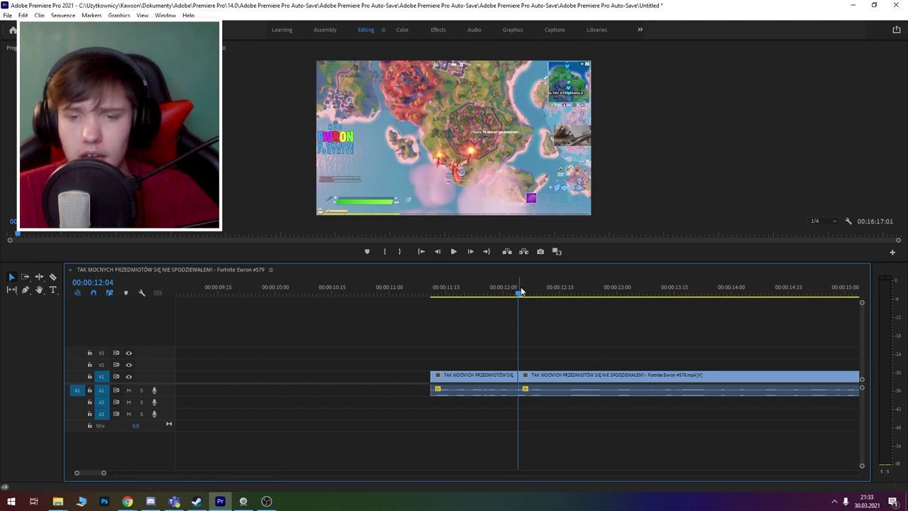
mouse_move(520, 291)
left_mouse_down()
mouse_move(618, 318)
mouse_move(457, 297)
left_mouse_up()
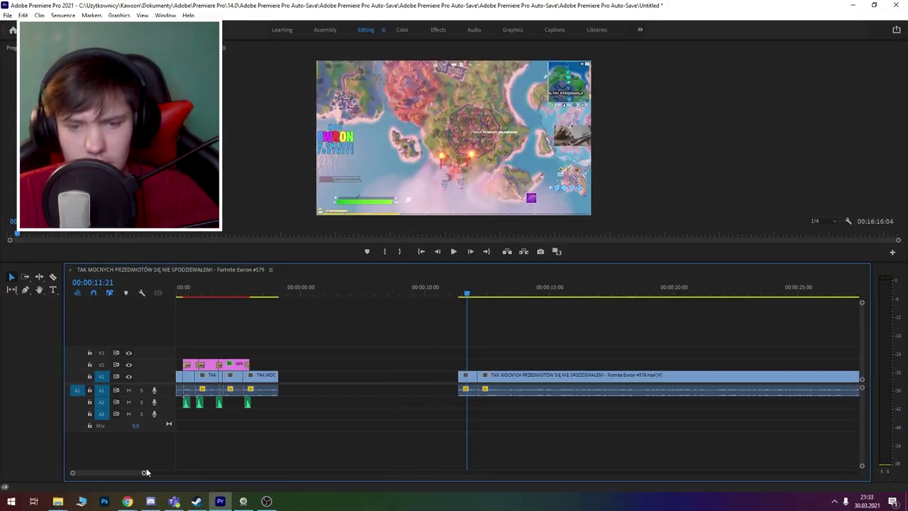
Step: Split the gameplay clip and push the later part right, opening a gap at 00:00:12:10
left_click(478, 296)
key("ctrl+k")
left_click_drag(512, 378, 538, 379)
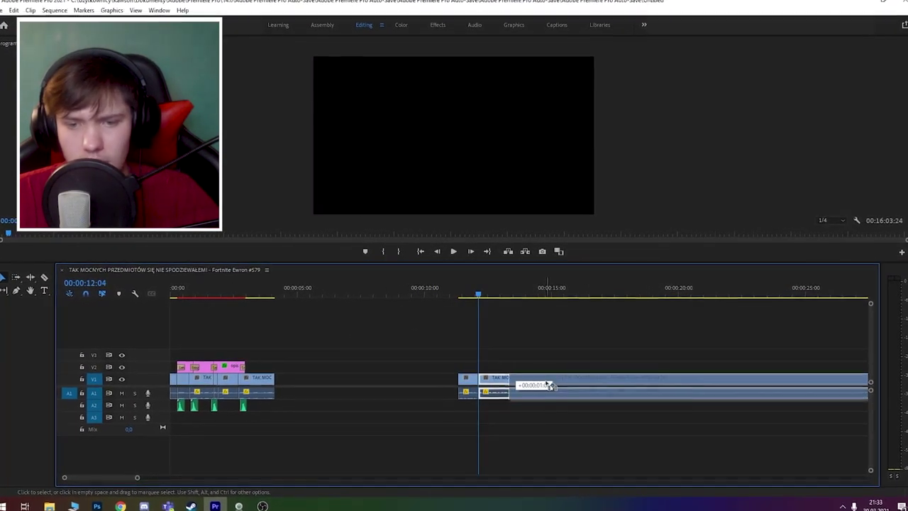
key("=")
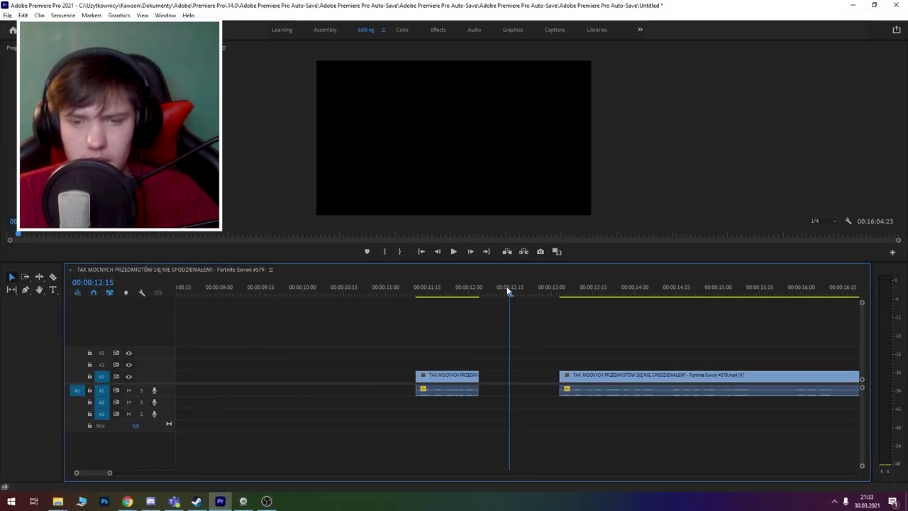
left_click_drag(508, 291, 523, 324)
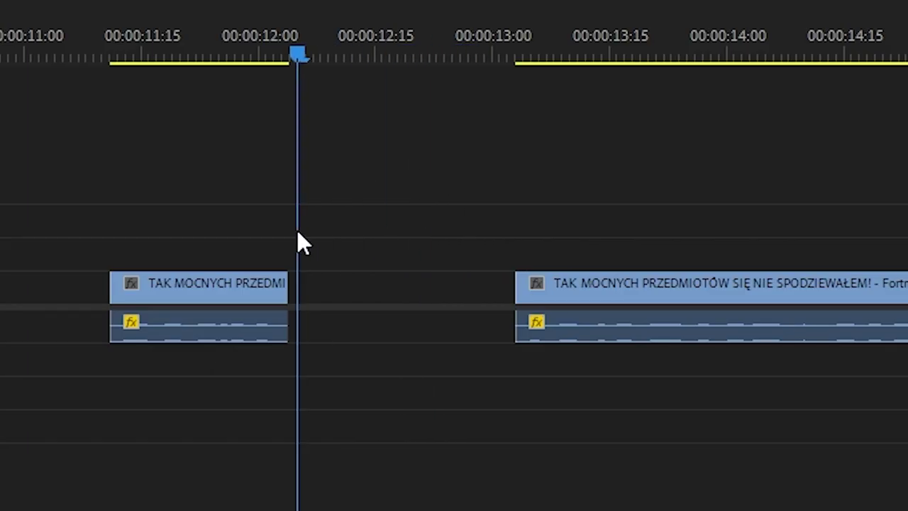
left_click_drag(297, 232, 336, 234)
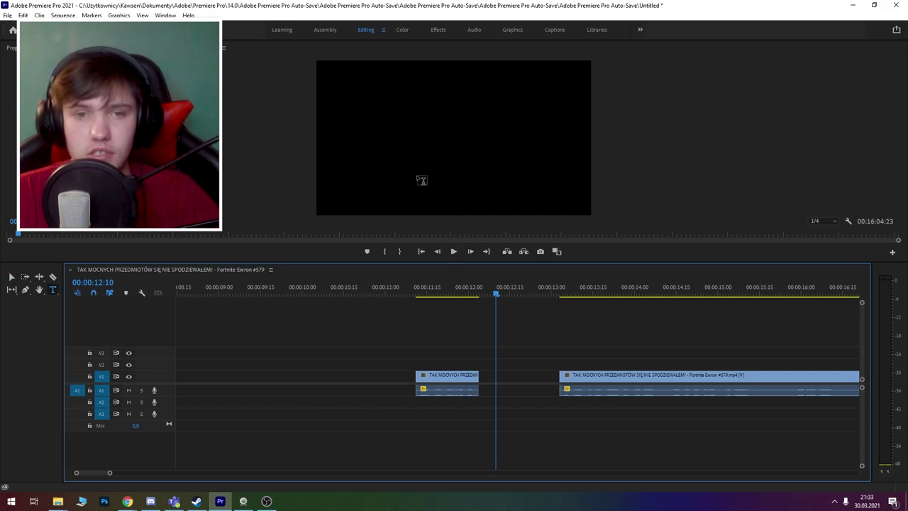
Step: Add a centred '2 ARENY LATER' title on V2, trimmed to end where gameplay resumes
left_click_drag(334, 79, 564, 185)
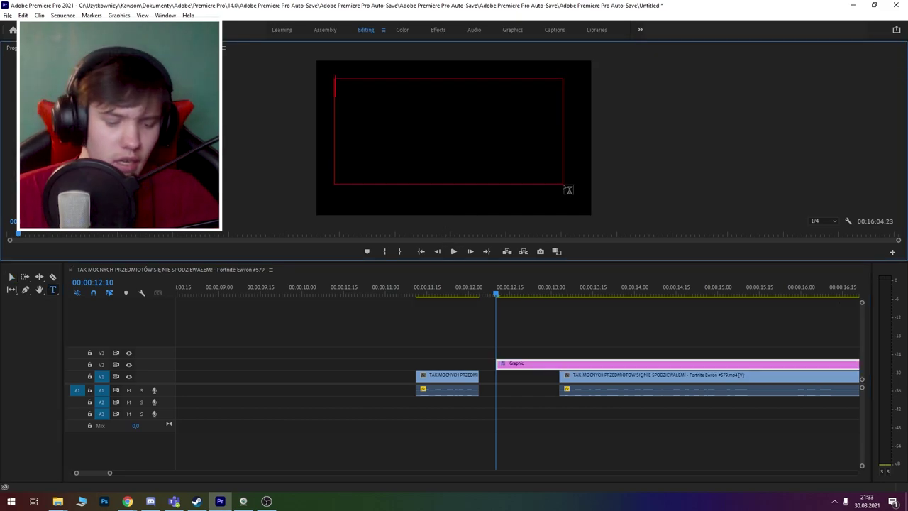
type("2 ARENY")
type(" LA")
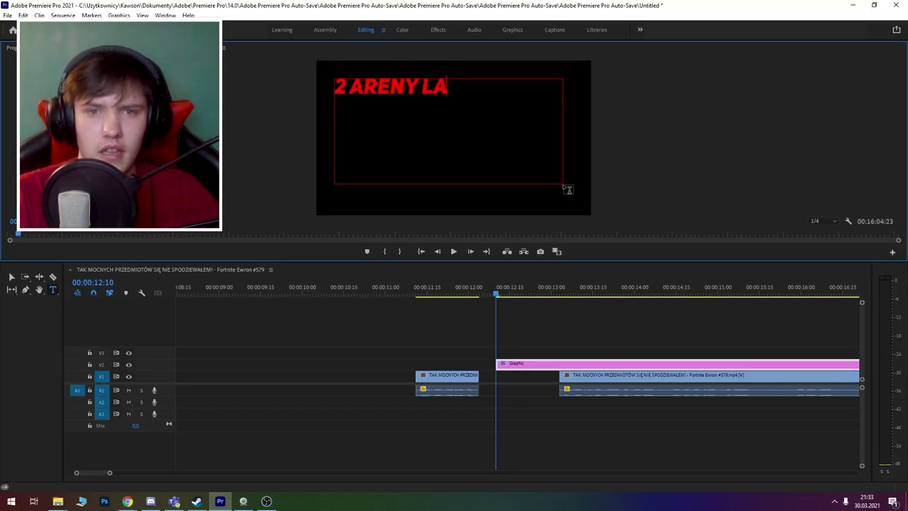
type("TER")
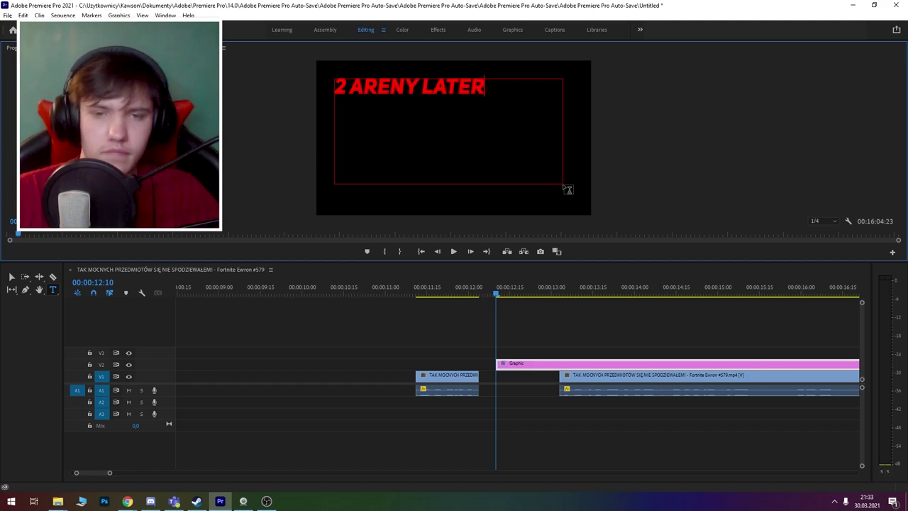
left_click_drag(467, 100, 512, 159)
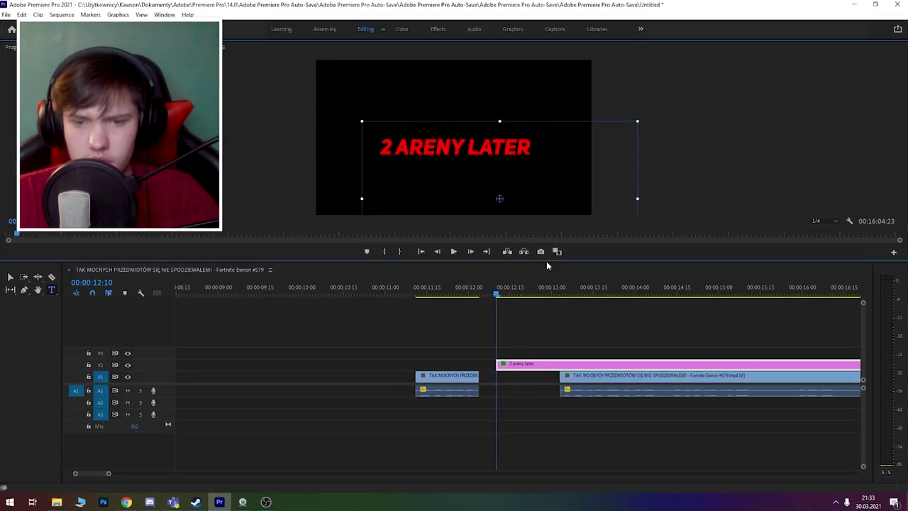
mouse_move(557, 367)
left_mouse_down()
mouse_move(540, 367)
mouse_move(624, 376)
left_mouse_up()
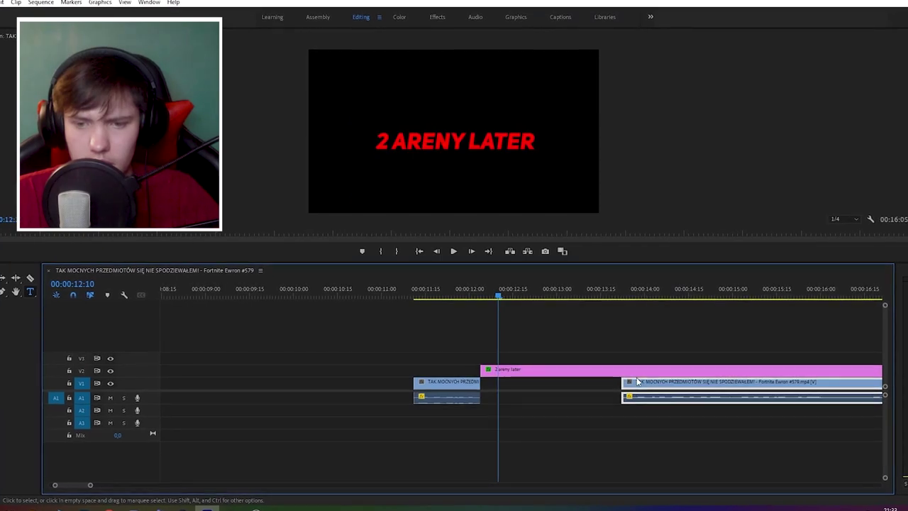
key("c")
left_click(627, 368)
key("v")
left_click(663, 372)
Step: Select the 2 ARENY LATER title and float its Effect Controls, showing Uni Sans font, red fill and shadow
key("Delete")
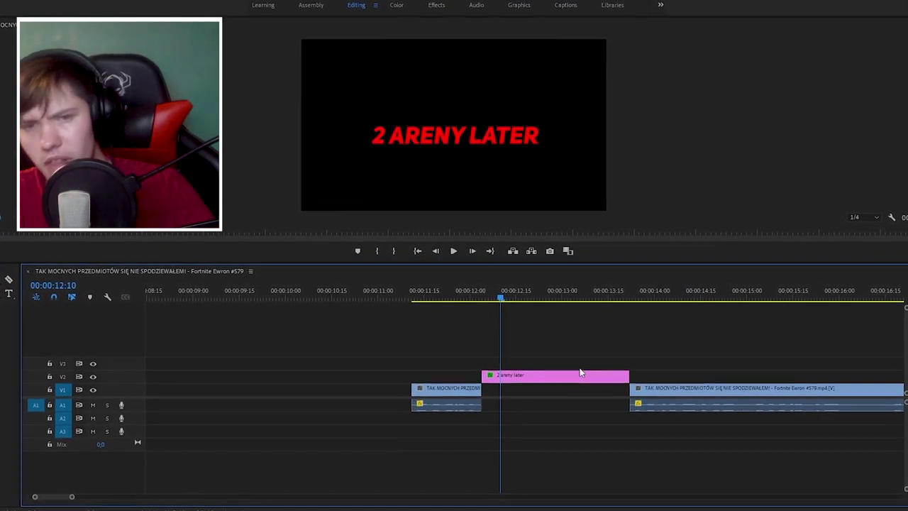
left_click(449, 134)
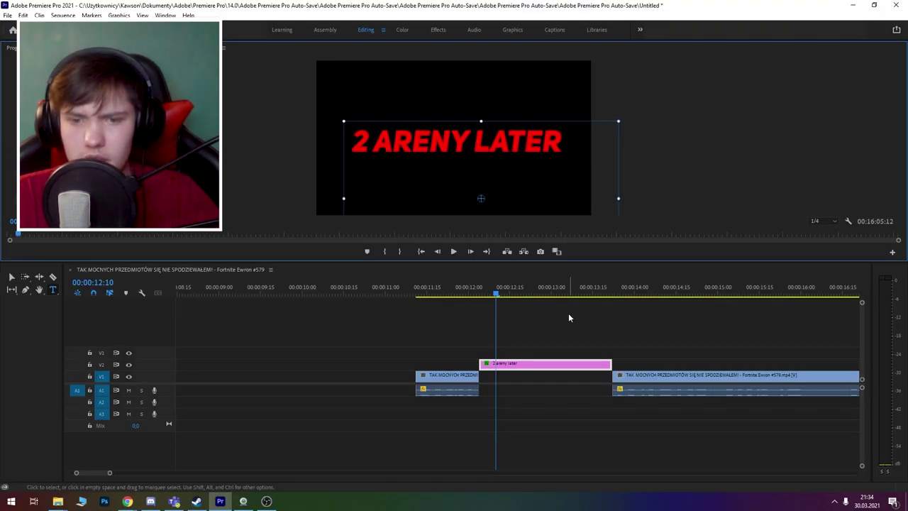
left_click(568, 317)
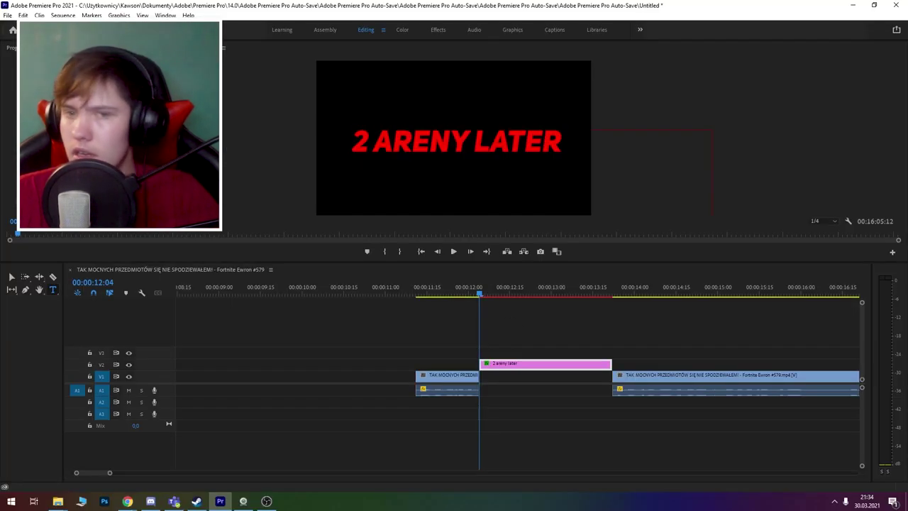
left_click_drag(43, 47, 309, 68)
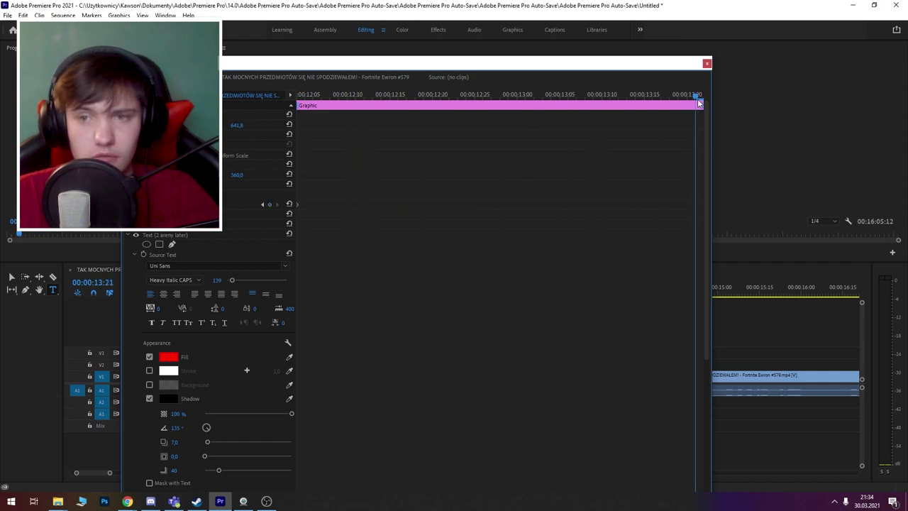
Step: Move the floating settings aside and play back the title section to check its colour
left_click_drag(266, 212, 907, 227)
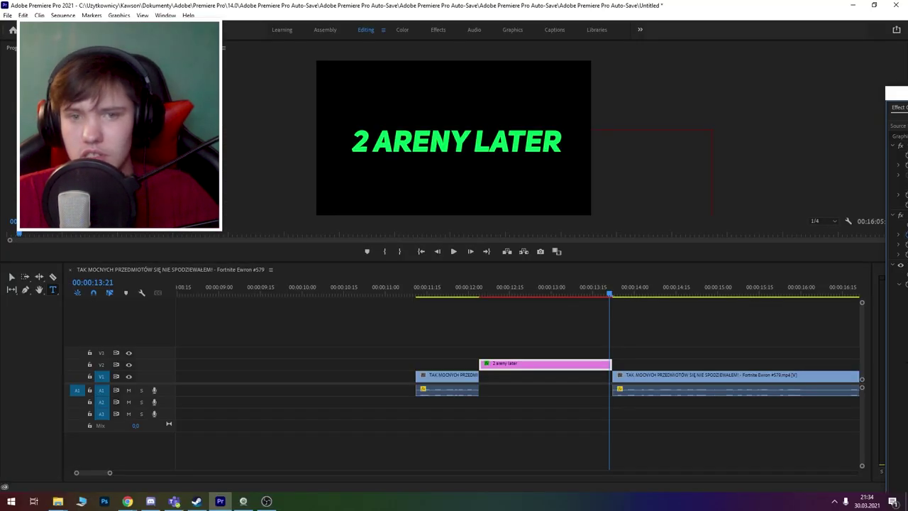
left_click(476, 293)
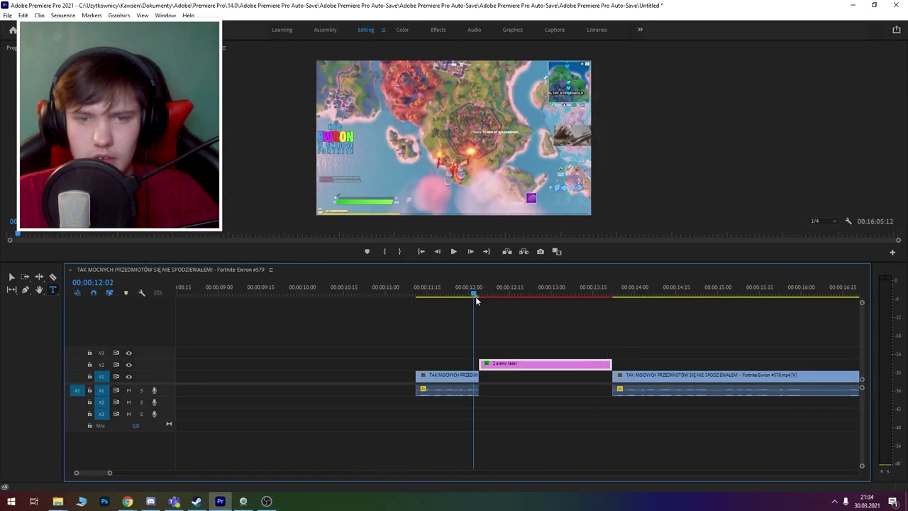
key("space")
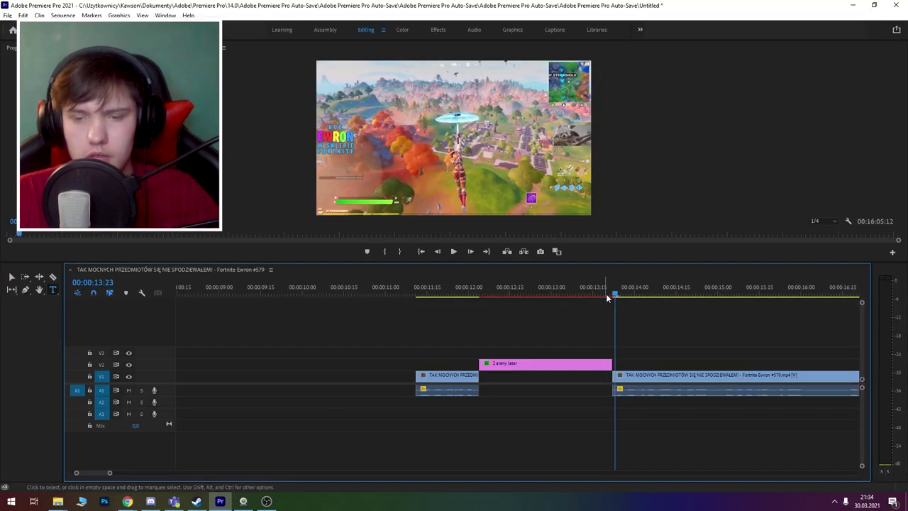
left_click_drag(607, 294, 610, 301)
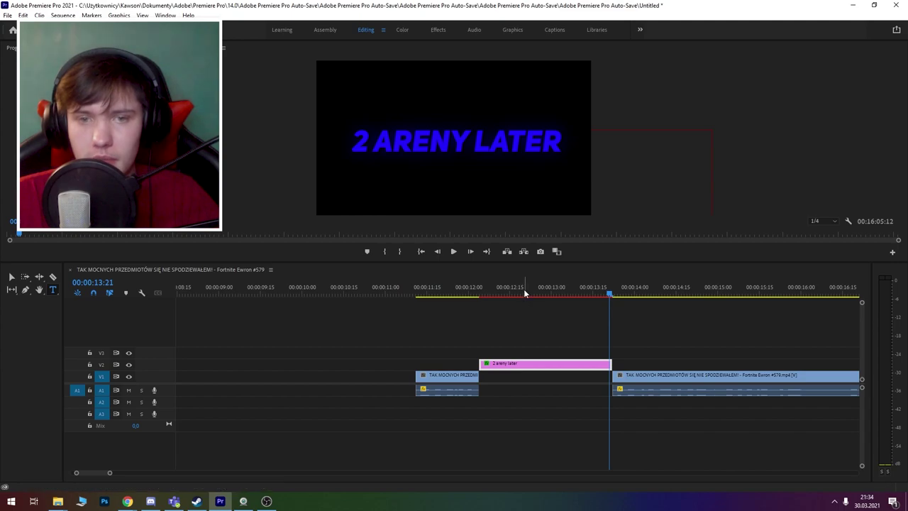
left_click_drag(523, 289, 480, 314)
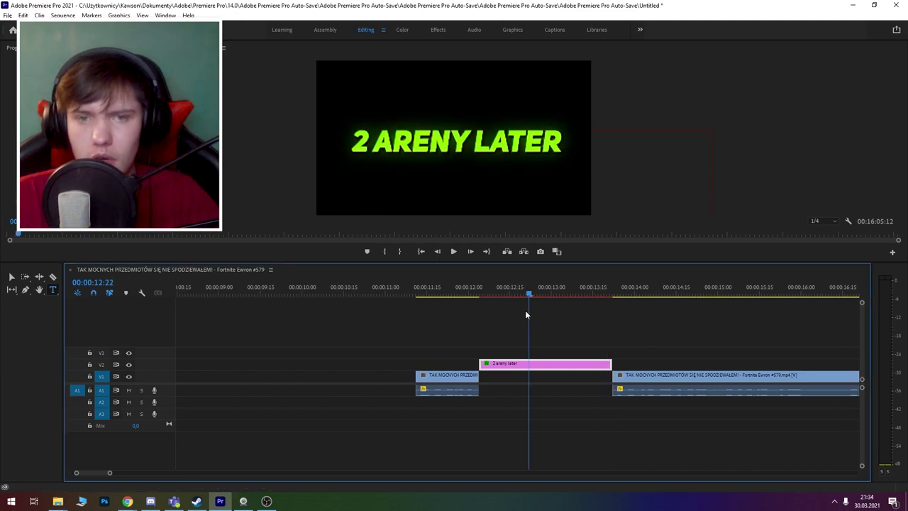
Step: Add a Scale keyframe to the 2 areny later title and raise Scale to 110
left_click(496, 364)
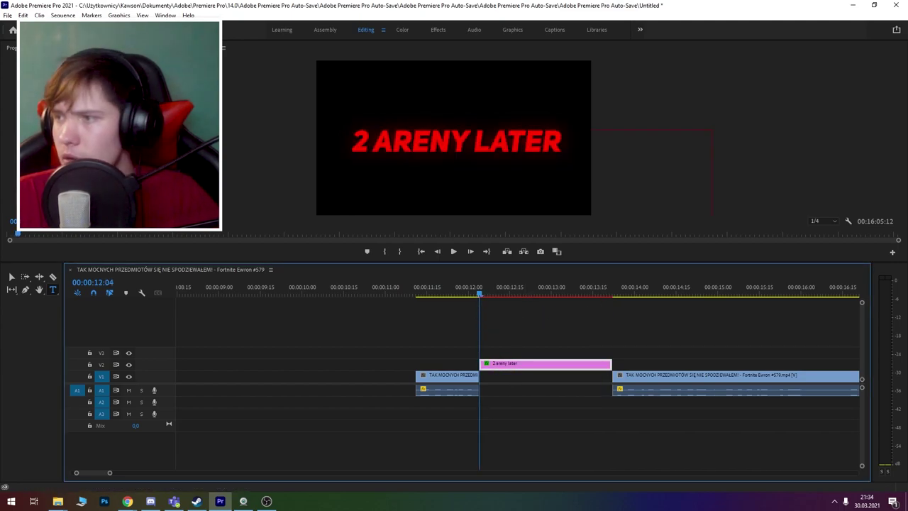
key("shift+5")
left_click_drag(632, 114, 541, 55)
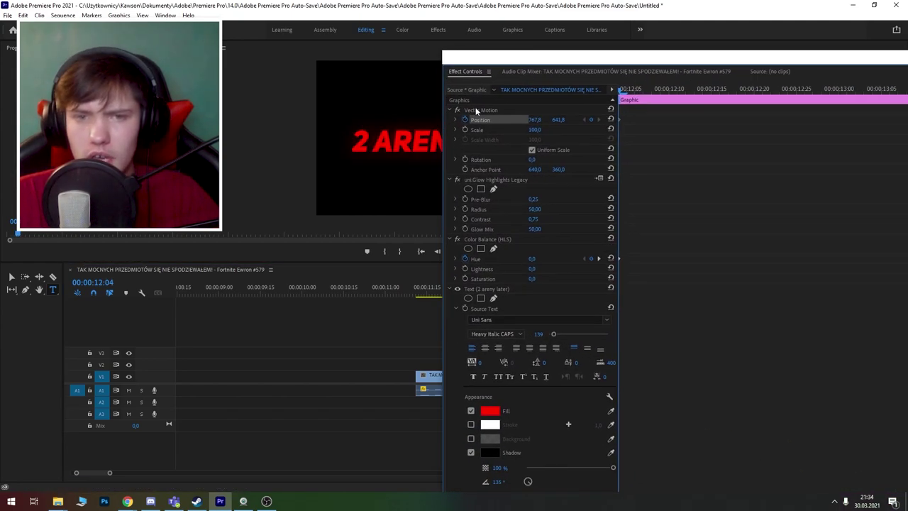
left_click(465, 130)
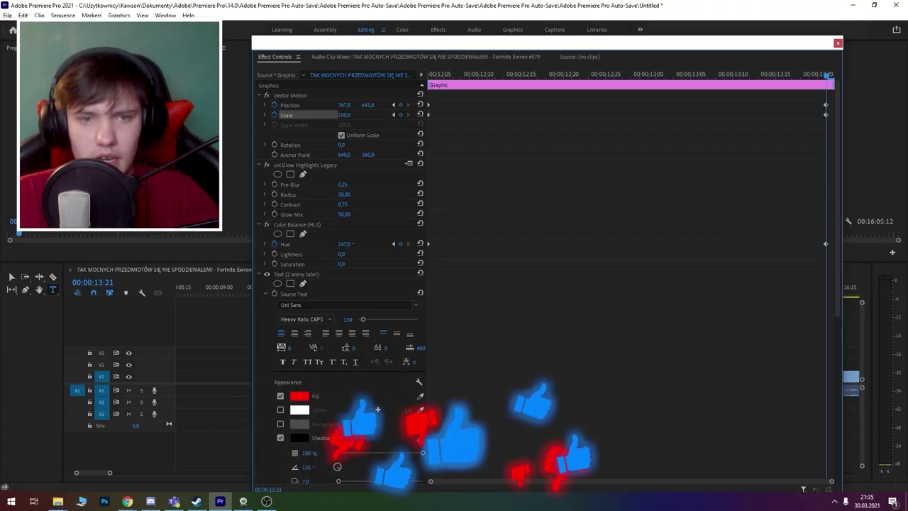
left_click_drag(345, 116, 352, 116)
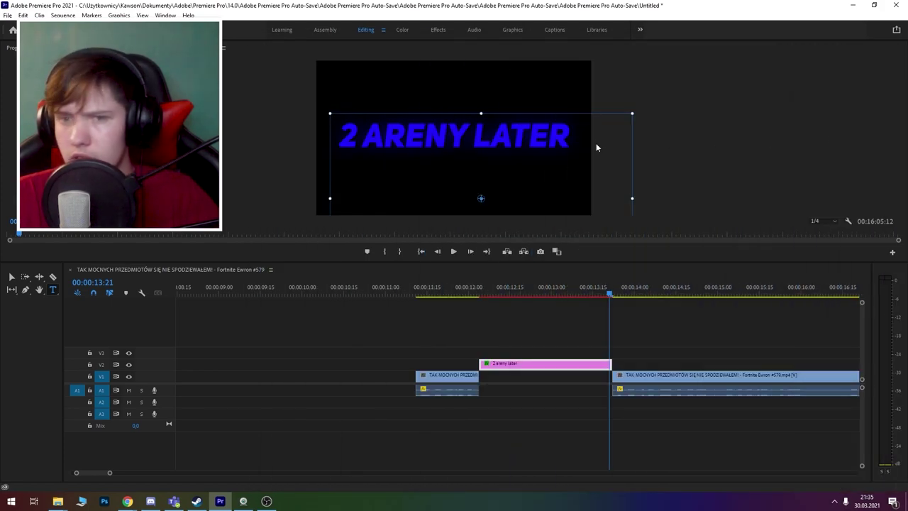
Step: Nudge the 2 ARENY LATER text slightly right and down, then preview the title up to 13:25
left_click_drag(470, 151, 475, 157)
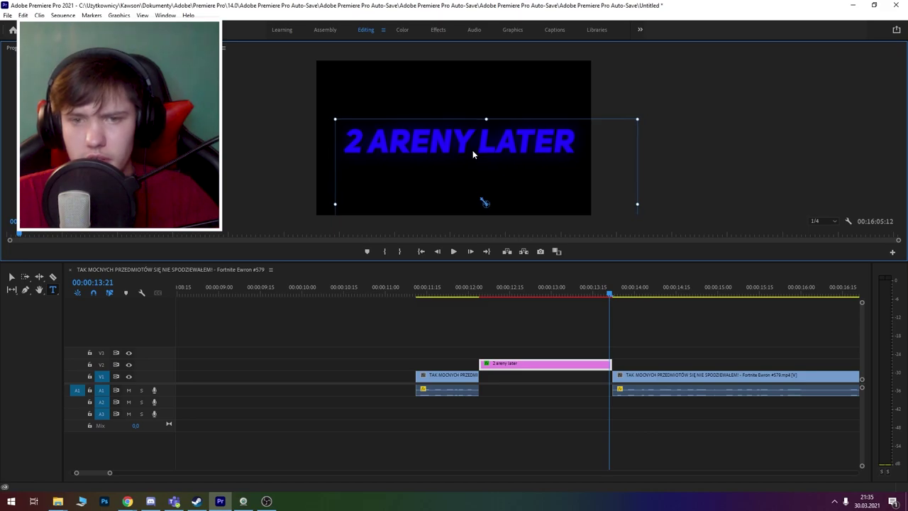
left_click_drag(605, 295, 488, 315)
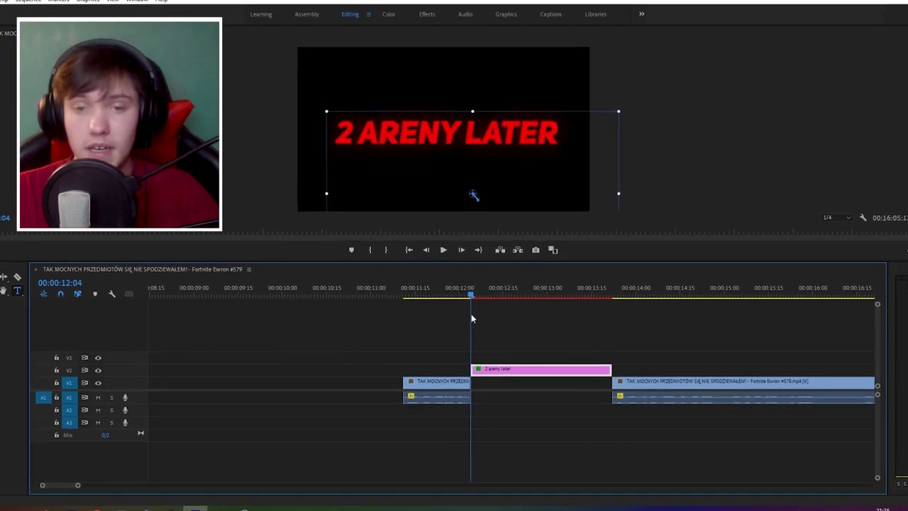
left_click_drag(548, 309, 452, 302)
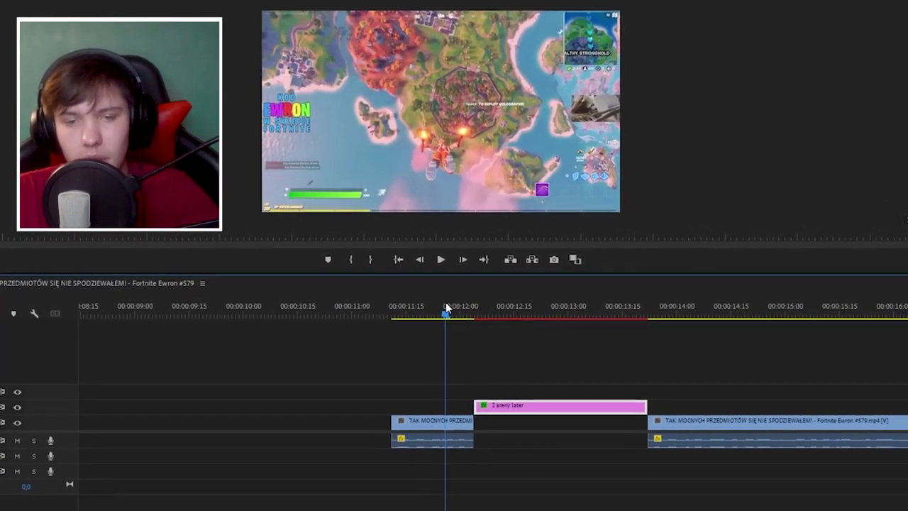
mouse_move(442, 321)
left_mouse_down()
mouse_move(428, 306)
mouse_move(676, 295)
left_mouse_up()
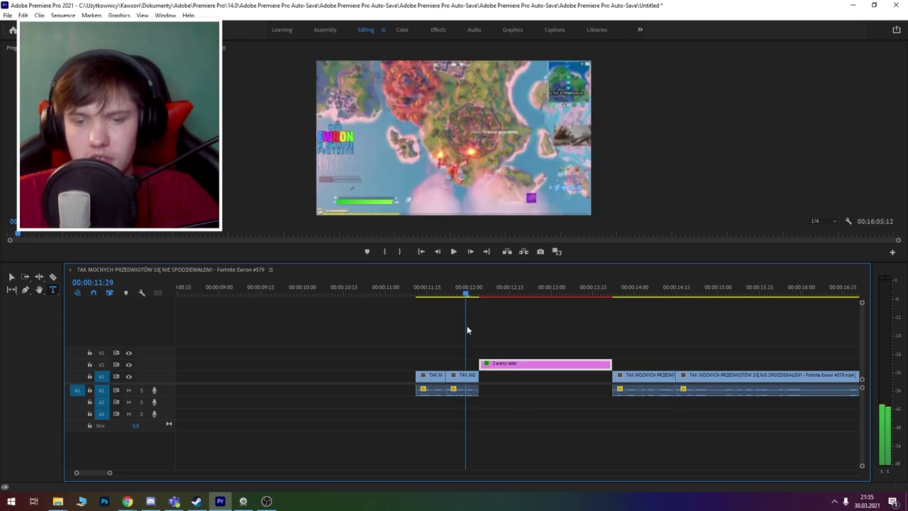
left_click_drag(677, 293, 451, 329)
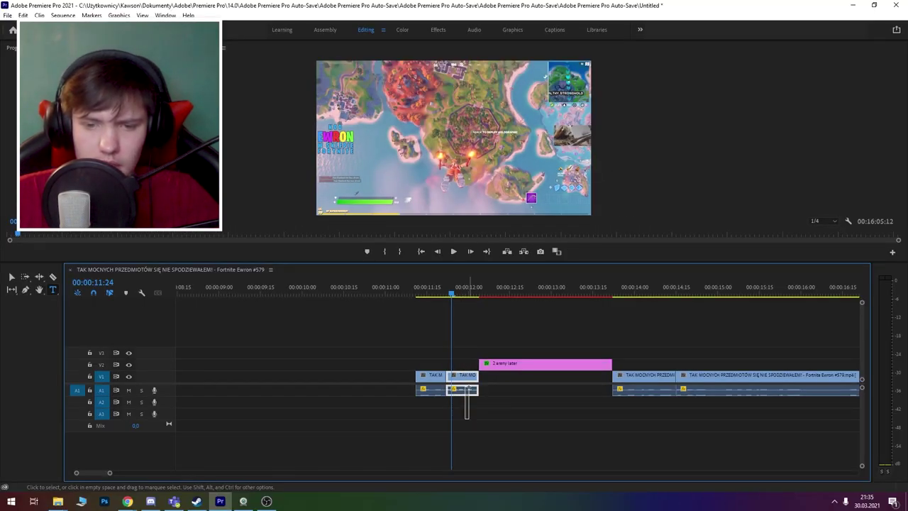
left_click(496, 291)
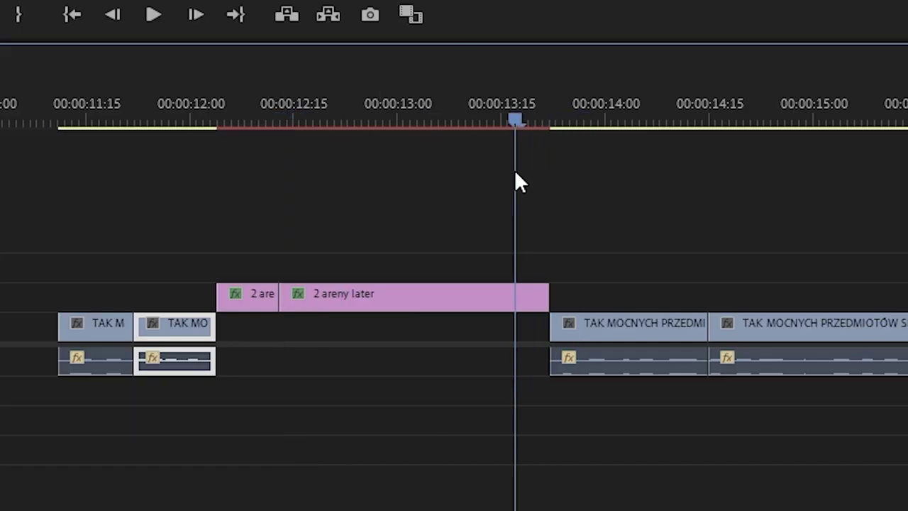
left_click_drag(517, 121, 623, 333)
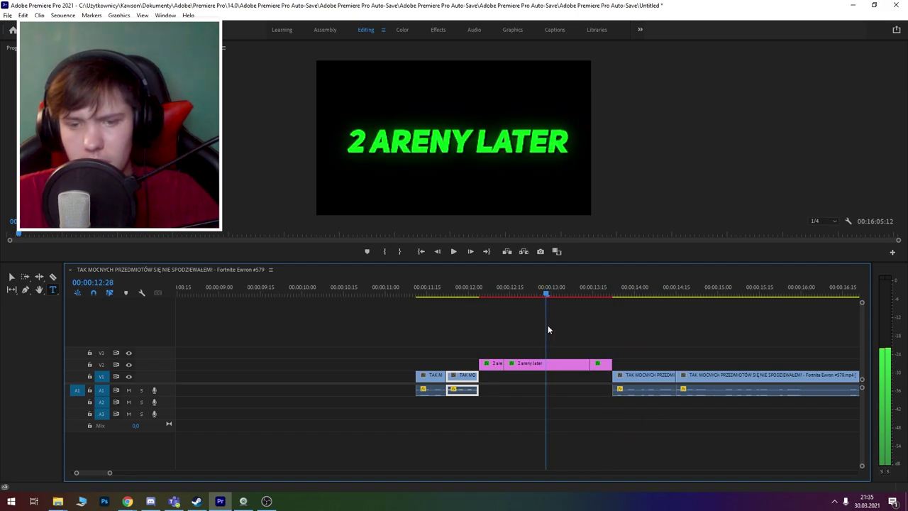
Step: Move the title's short start and end pieces onto V1, then select the TAK MO clip with its audio
left_click_drag(492, 363, 491, 375)
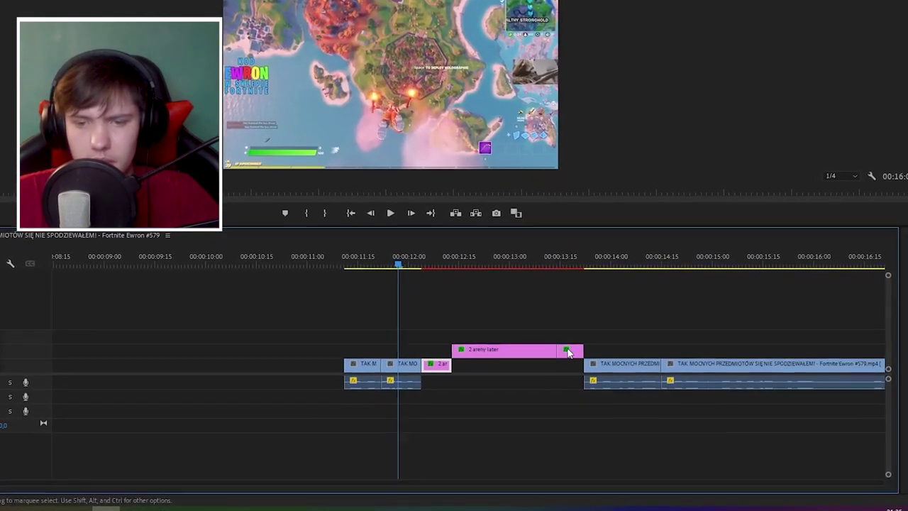
left_click_drag(567, 351, 568, 364)
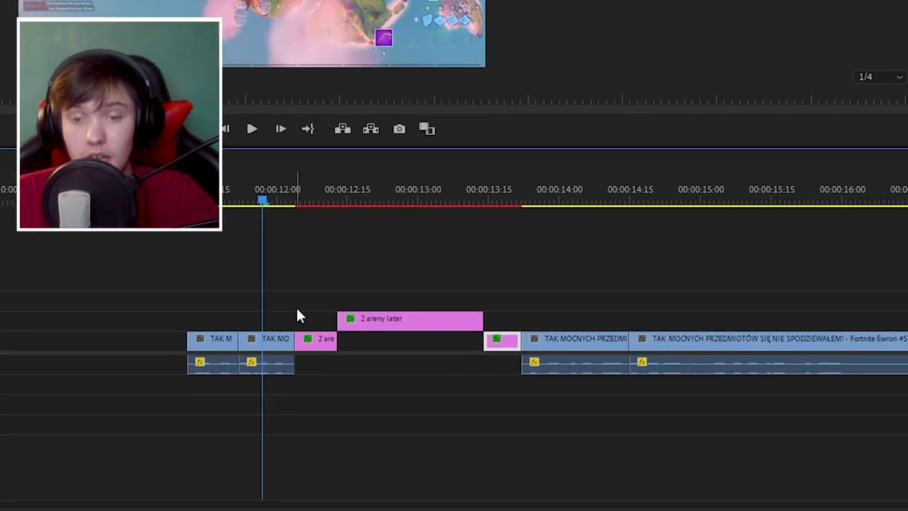
left_click_drag(348, 322, 313, 347)
left_click_drag(149, 302, 190, 283)
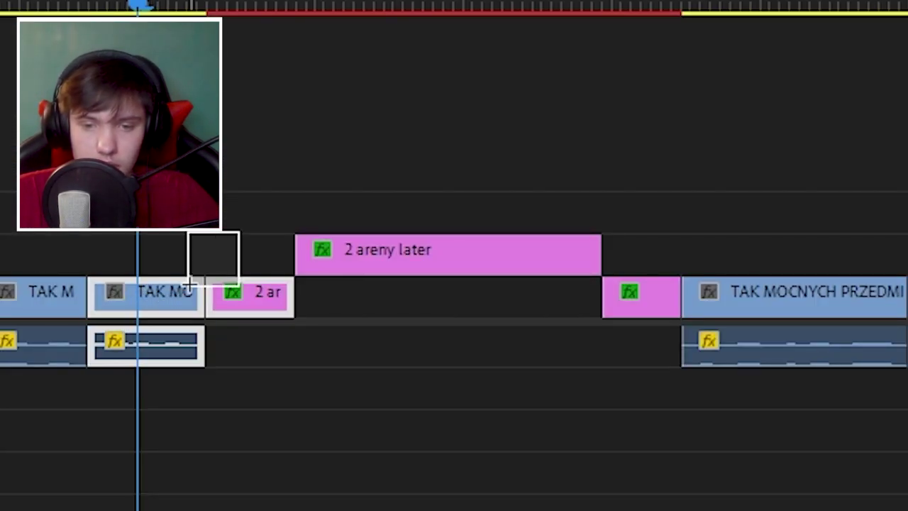
left_click(410, 227)
mouse_move(165, 3)
left_mouse_down()
mouse_move(615, 140)
mouse_move(867, 165)
left_mouse_up()
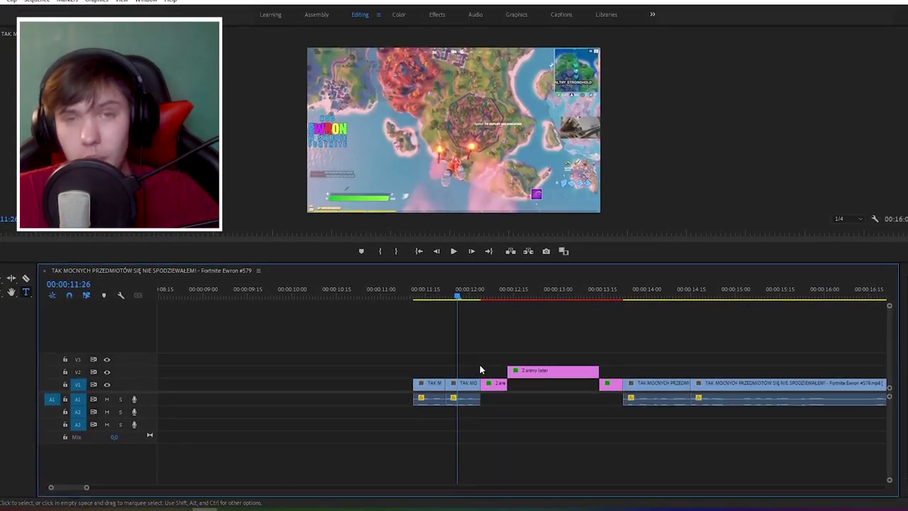
left_click_drag(495, 363, 464, 386)
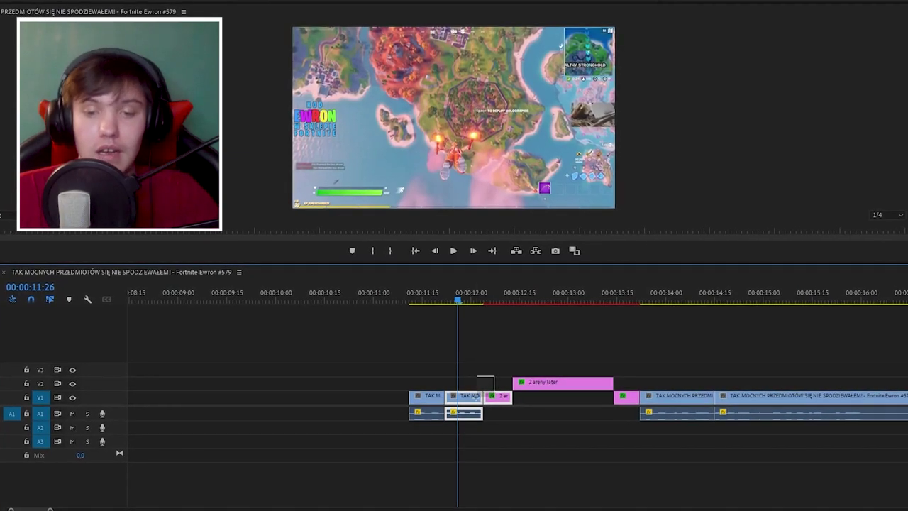
Step: Replace the TAK MO clip with an After Effects composition saved as Untitled Projectpordnik.aep
right_click(465, 397)
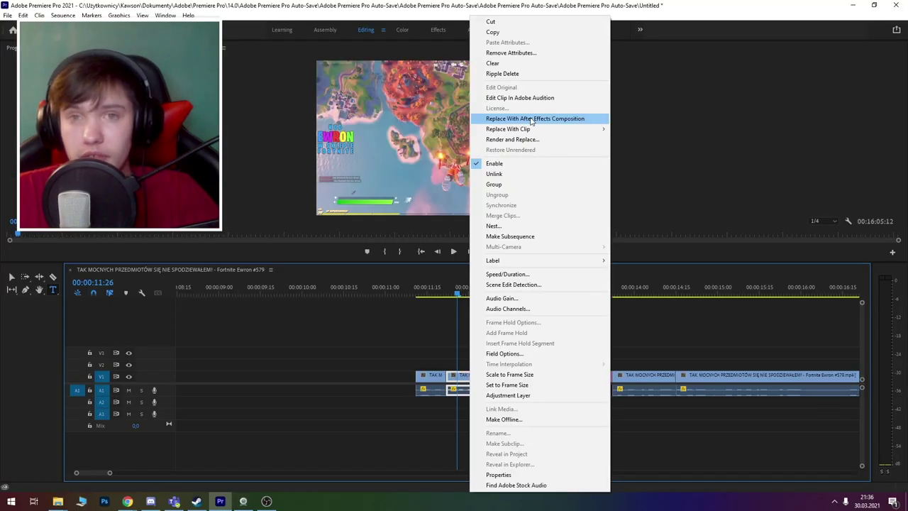
left_click(531, 121)
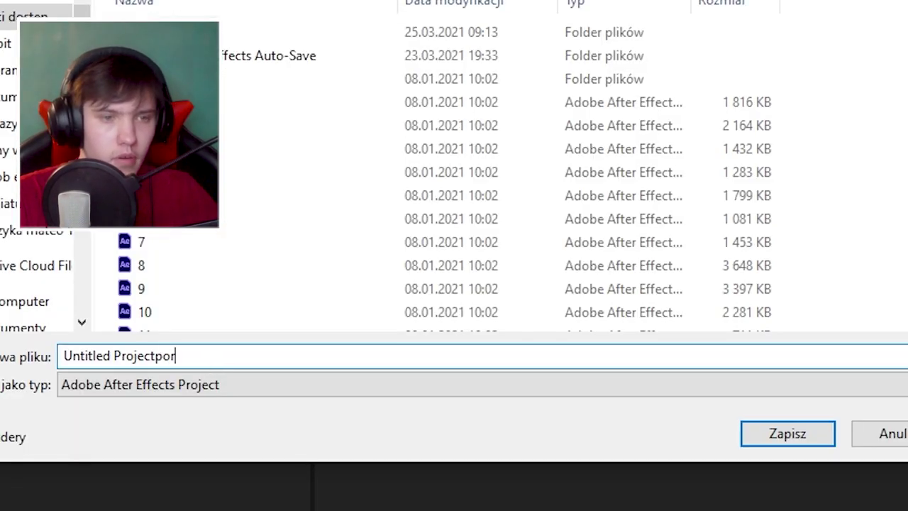
type("d")
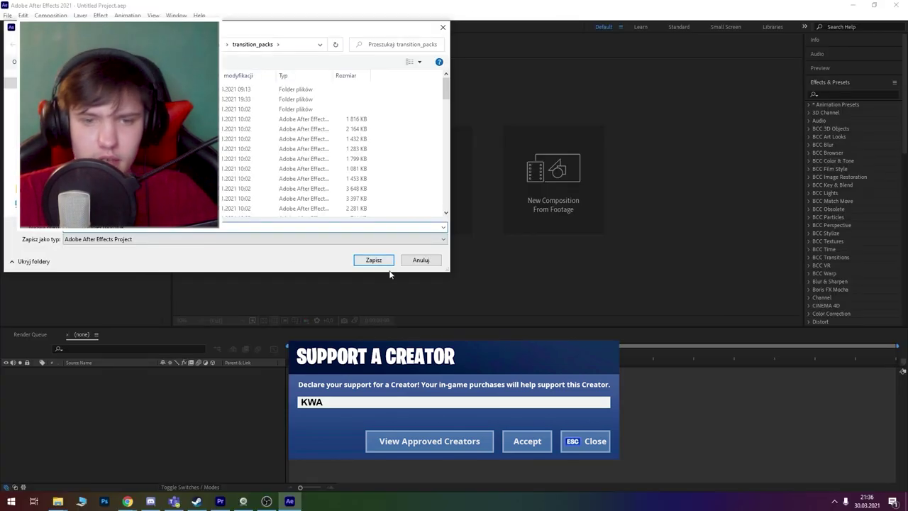
left_click(374, 261)
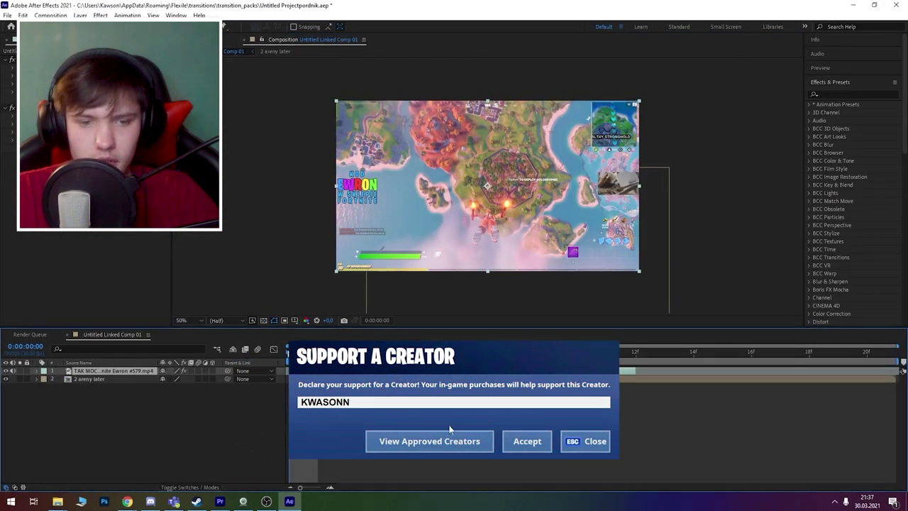
Step: Apply the Lens Forward preset from Flexible for AE's Lens category to Untitled Linked Comp 01
key("space")
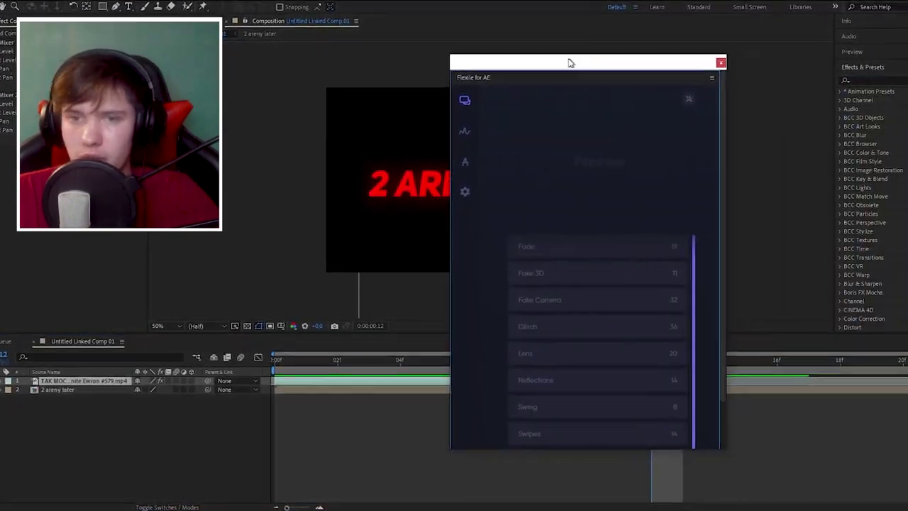
left_click_drag(568, 62, 223, 28)
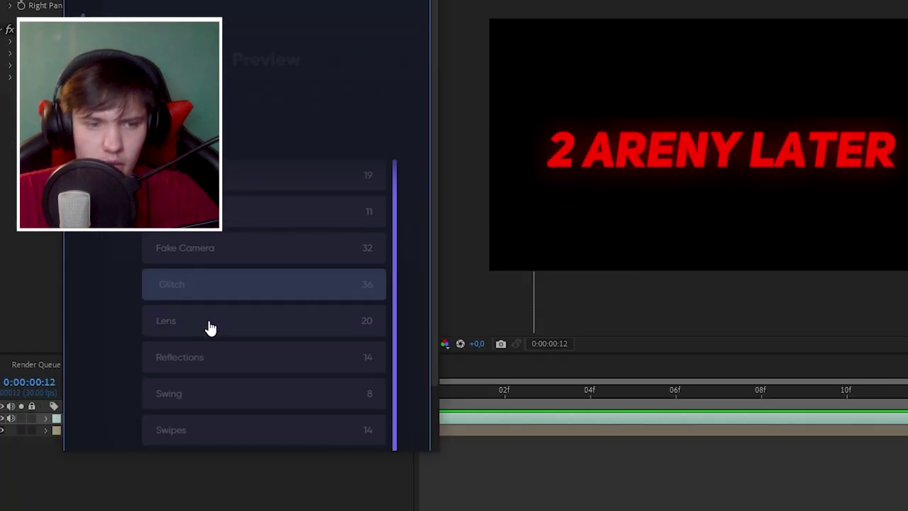
left_click(146, 307)
left_click(144, 343)
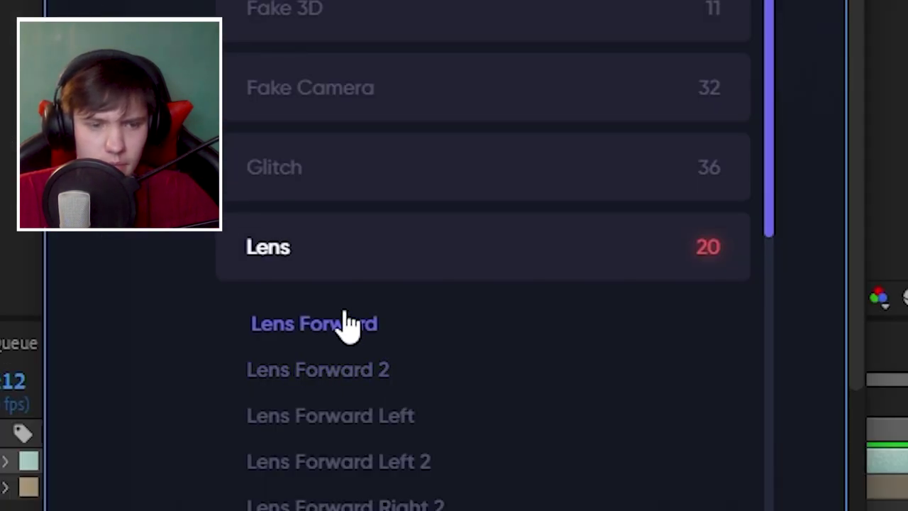
left_click(342, 325)
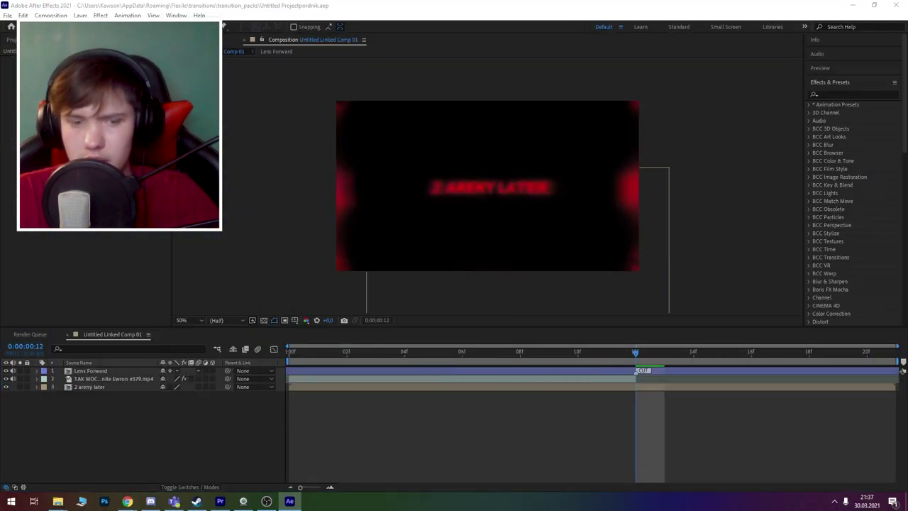
Step: Back in Premiere, place Untitled Linked Comp on V1 after the TAK MO clip
left_click(220, 500)
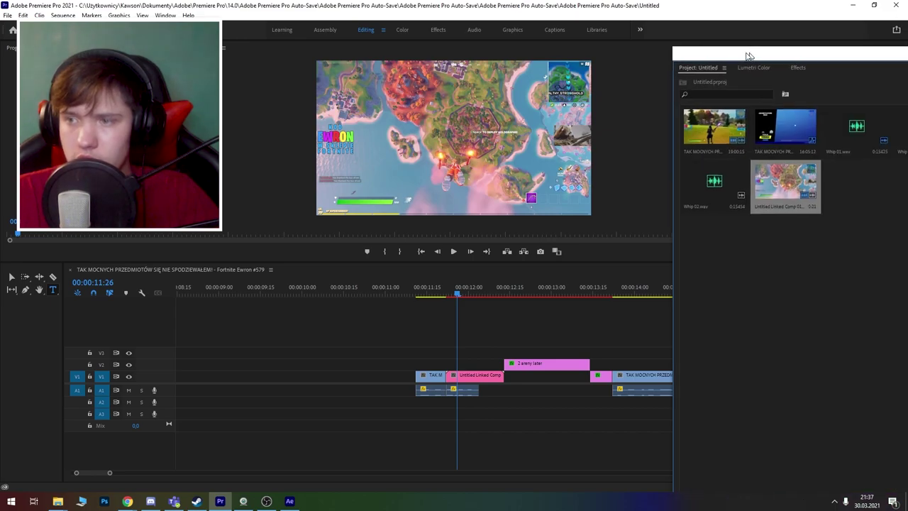
left_click_drag(605, 184, 473, 375)
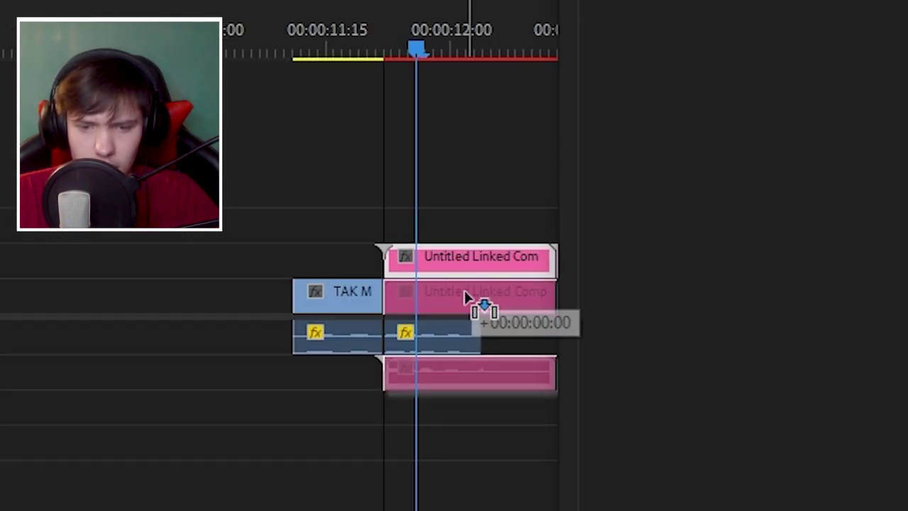
left_click_drag(468, 298, 468, 300)
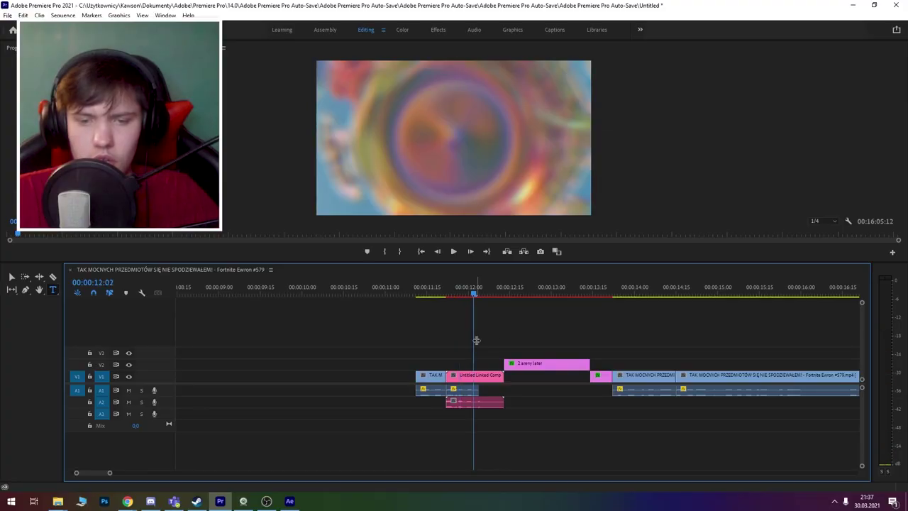
Step: Shorten the lens transition's stretch to 39% and replay it from 00:00:11:23
left_click_drag(473, 291, 476, 298)
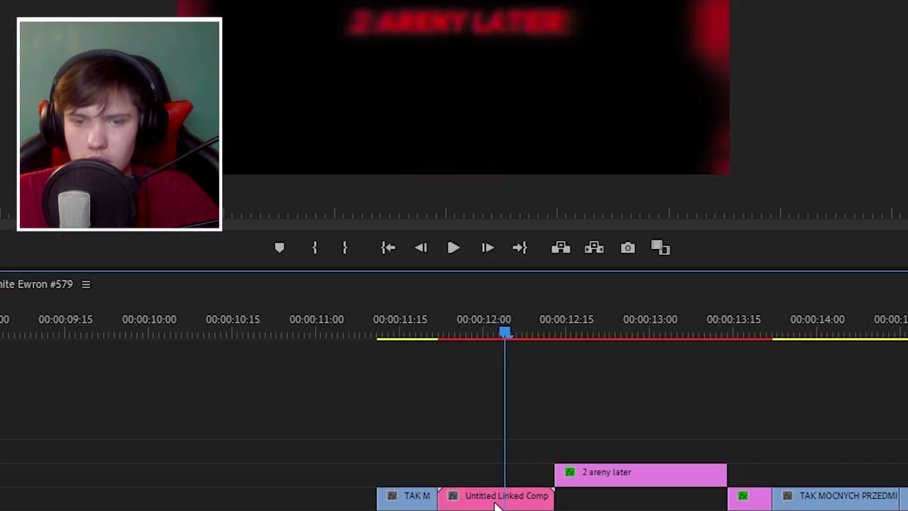
left_click_drag(501, 344, 499, 339)
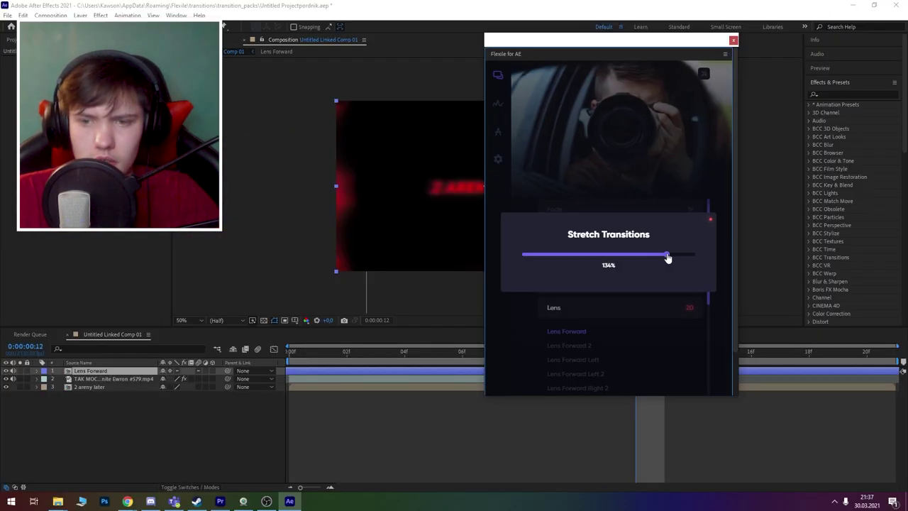
left_click_drag(669, 258, 626, 259)
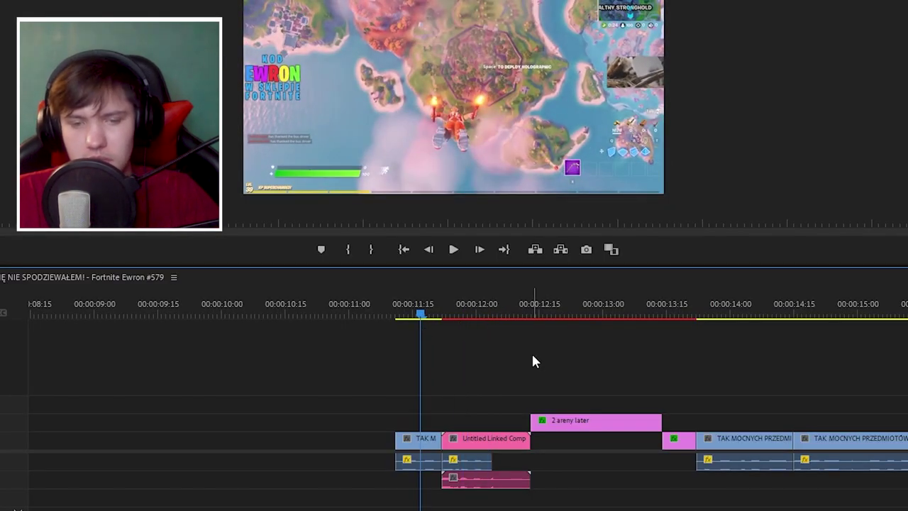
key("space")
left_click(449, 291)
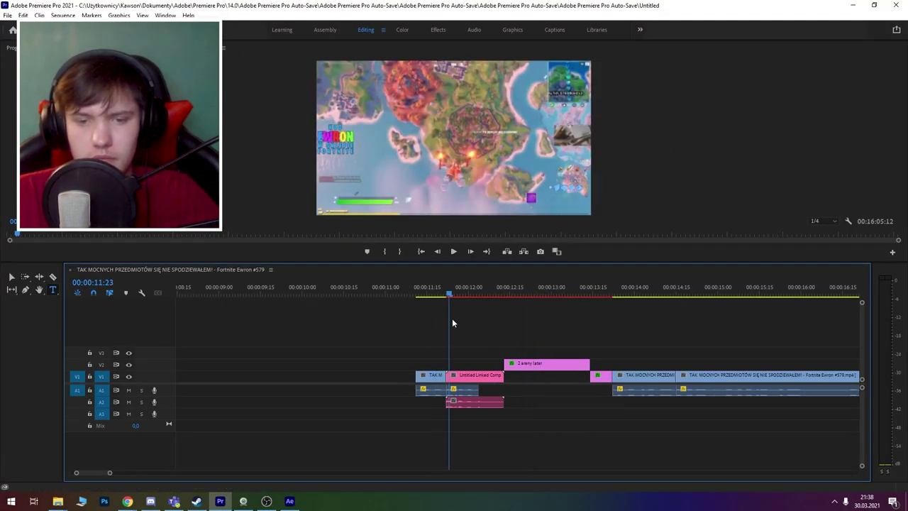
Step: Extend the 2 areny later title on V2 to about 00:00:14:05 and trim the gameplay clip to start there
left_click_drag(452, 323, 489, 333)
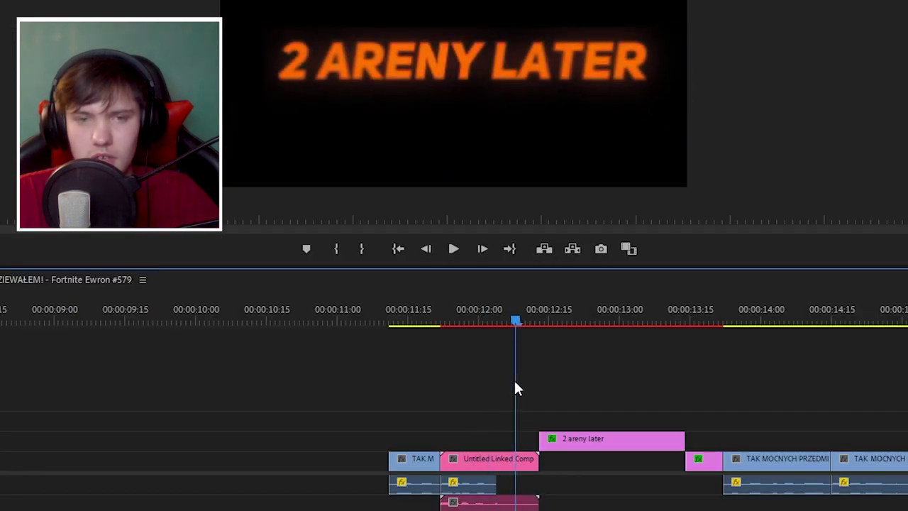
mouse_move(515, 389)
left_mouse_down()
mouse_move(543, 396)
mouse_move(560, 364)
left_mouse_up()
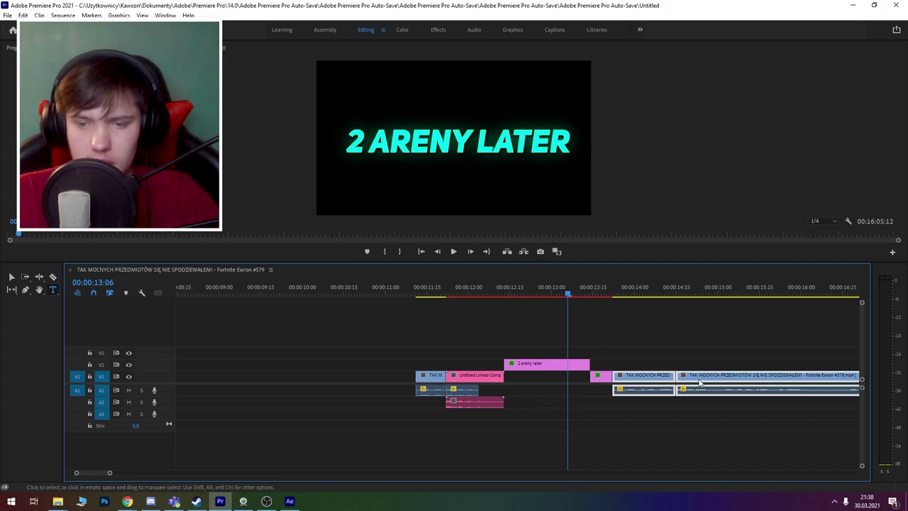
left_click_drag(718, 378, 785, 377)
left_click_drag(611, 375, 650, 375)
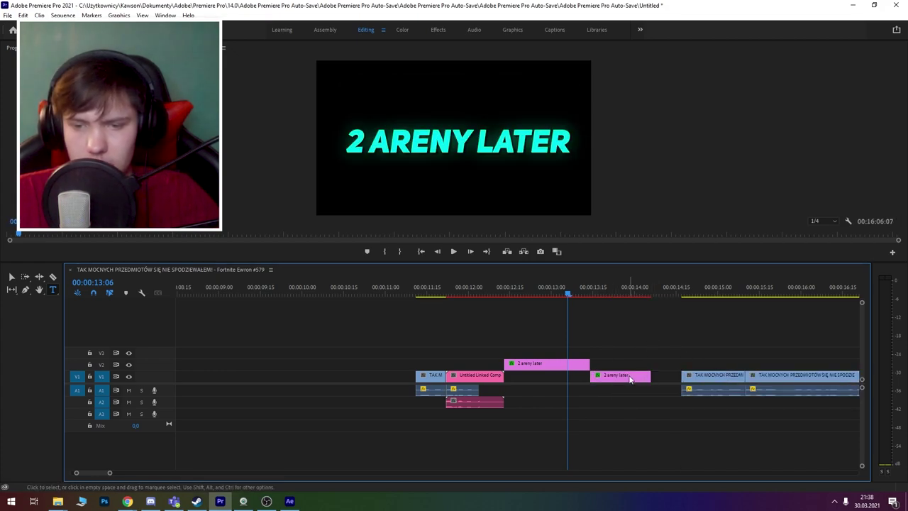
left_click_drag(636, 291, 645, 291)
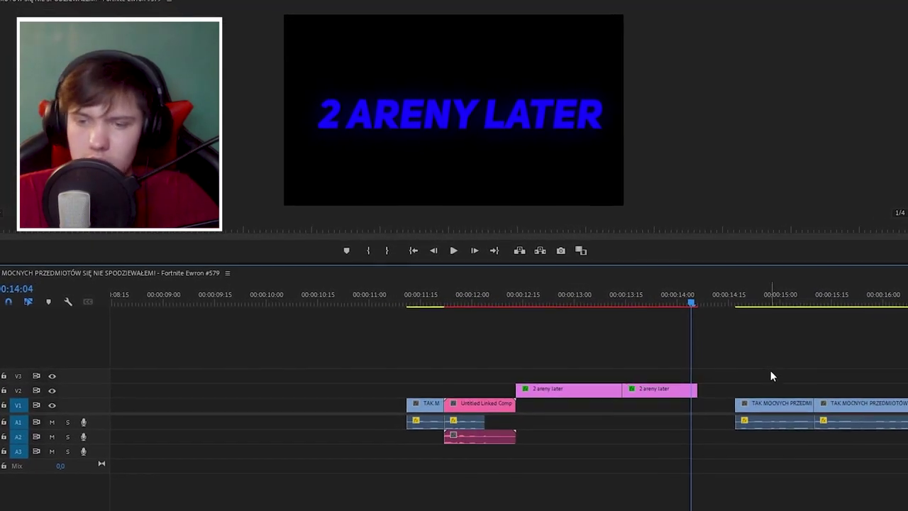
left_click_drag(716, 393, 685, 394)
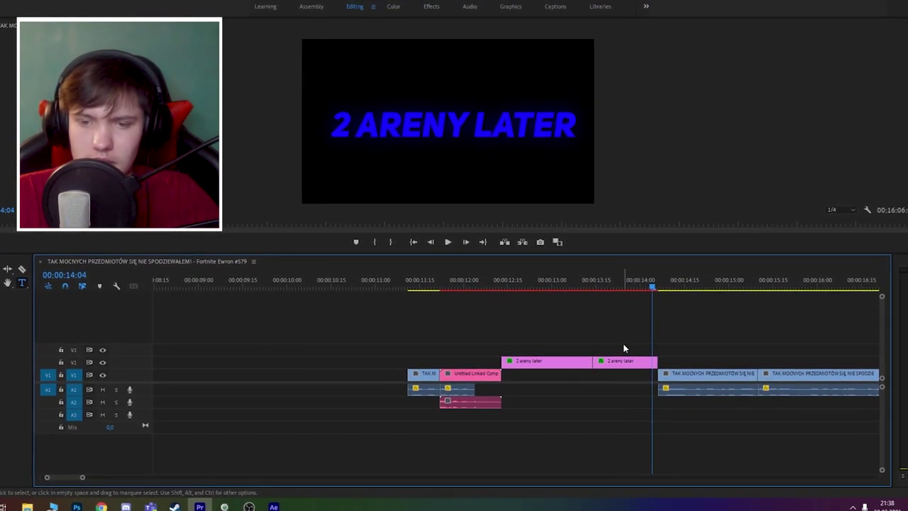
left_click_drag(658, 293, 646, 293)
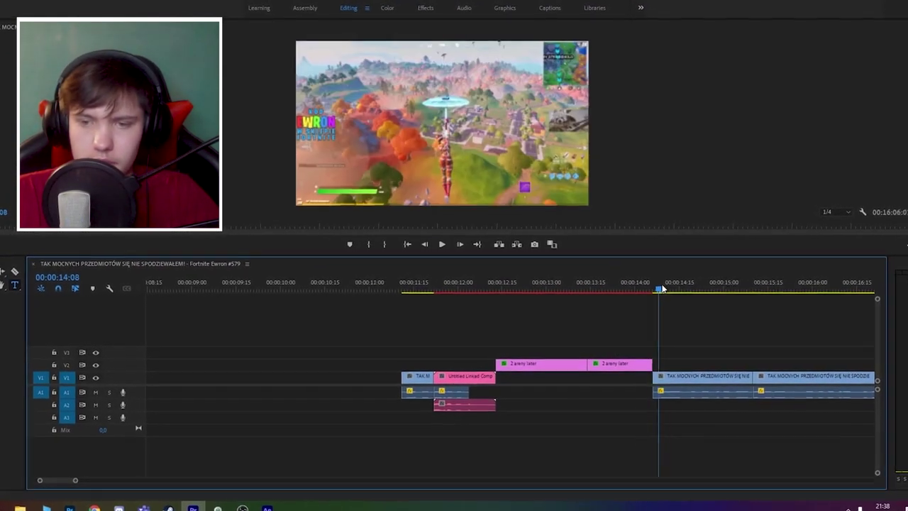
Step: Replace the title with an After Effects comp holding a Lens Forward 2 layer and preview it
right_click(679, 387)
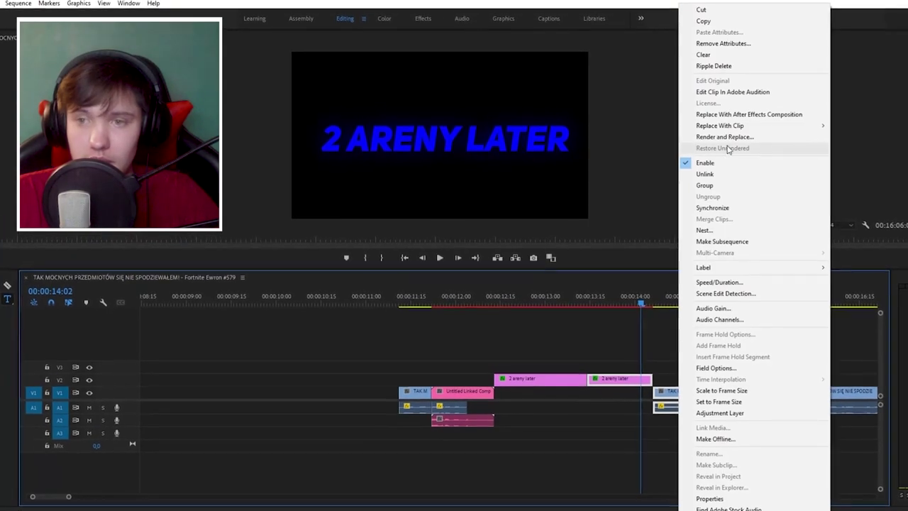
left_click(733, 113)
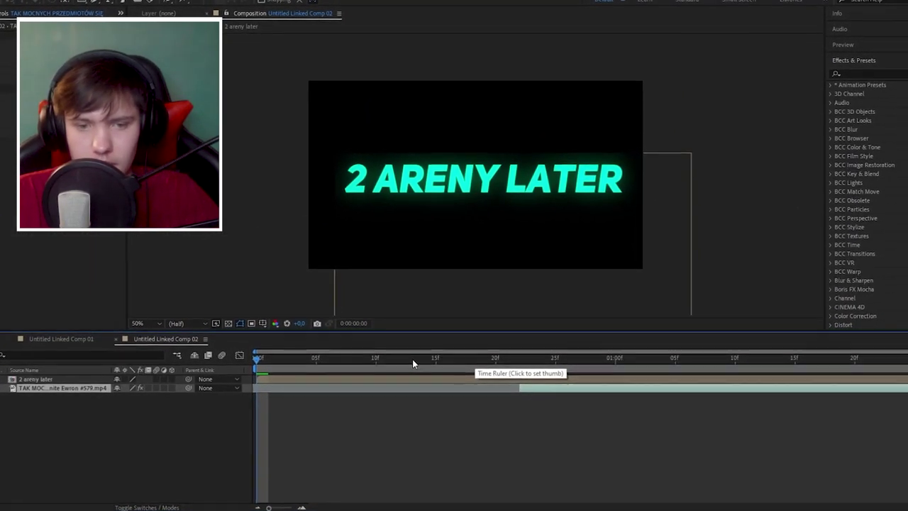
left_click(527, 352)
left_click(527, 368)
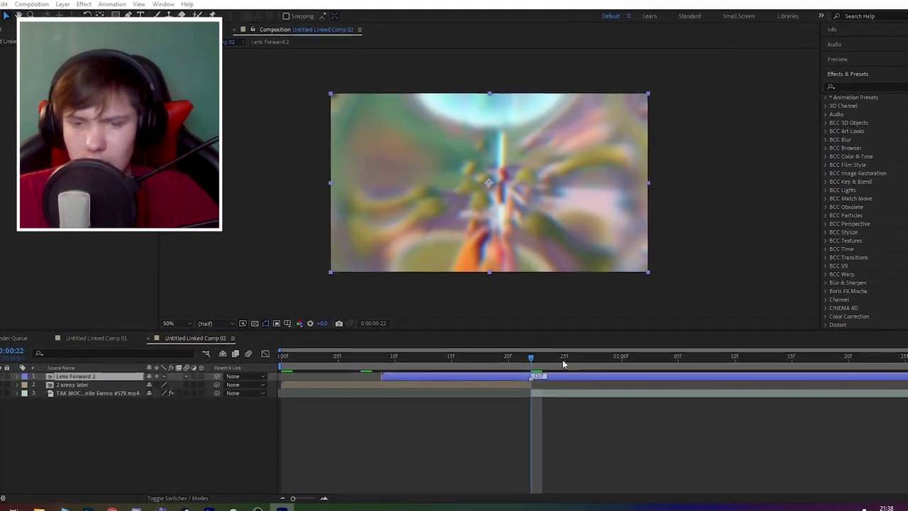
left_click_drag(531, 362, 517, 373)
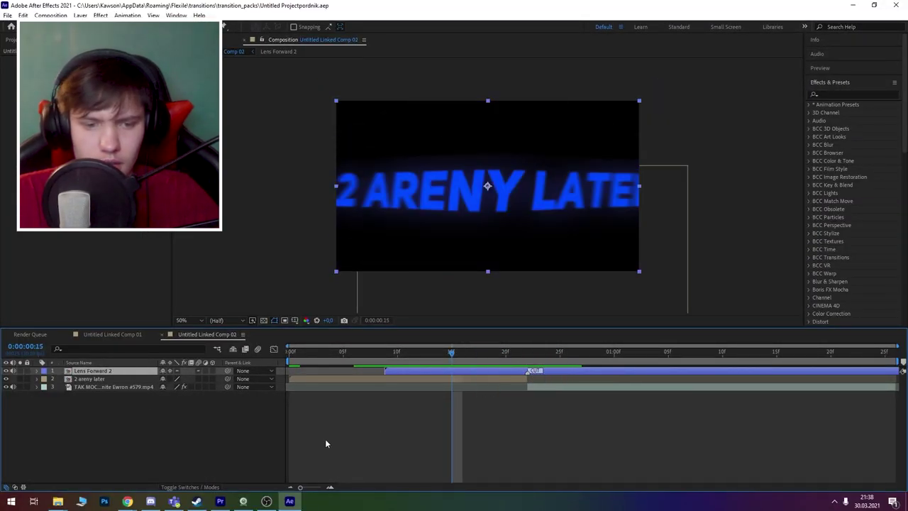
left_click(220, 500)
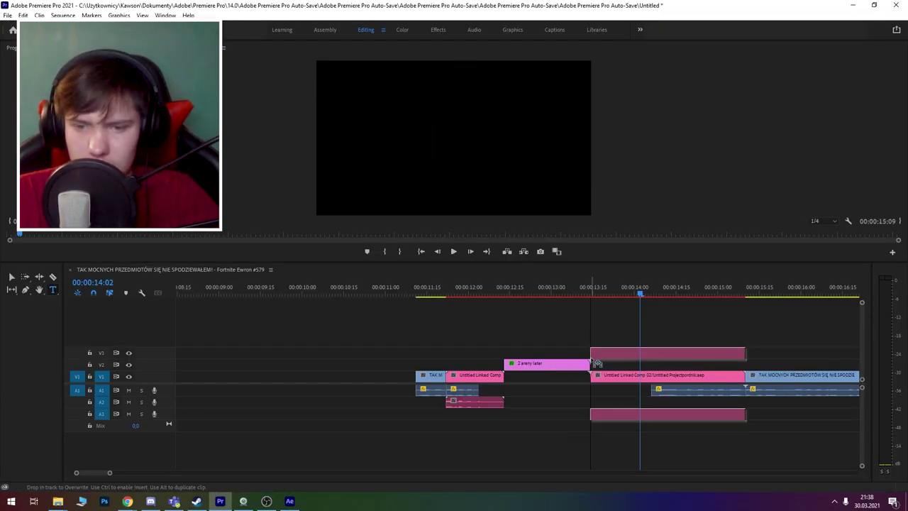
Step: Place the After Effects comp clip on V1 and play back the new transition
left_click_drag(576, 378, 592, 378)
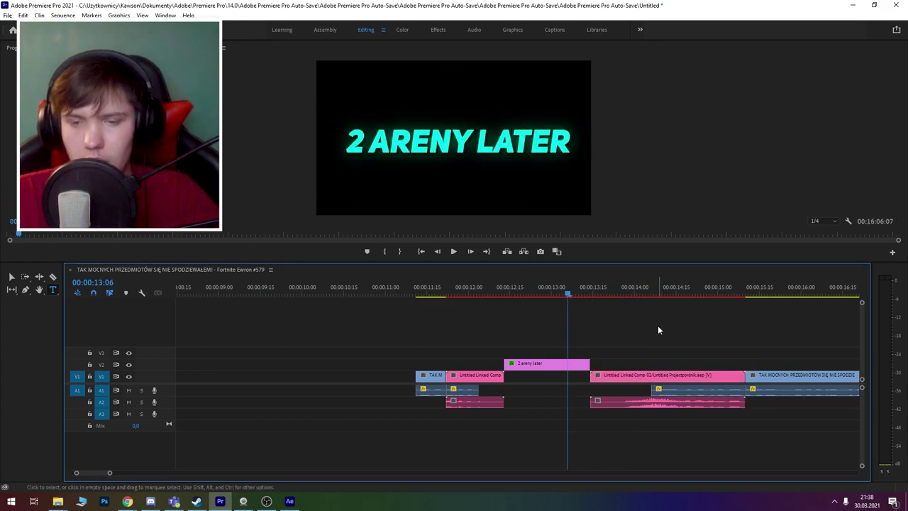
key("space")
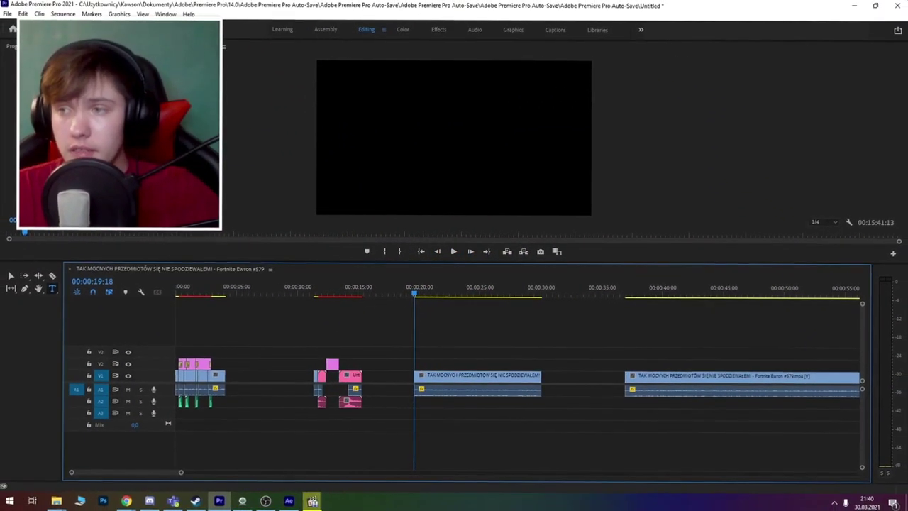
left_click(427, 300)
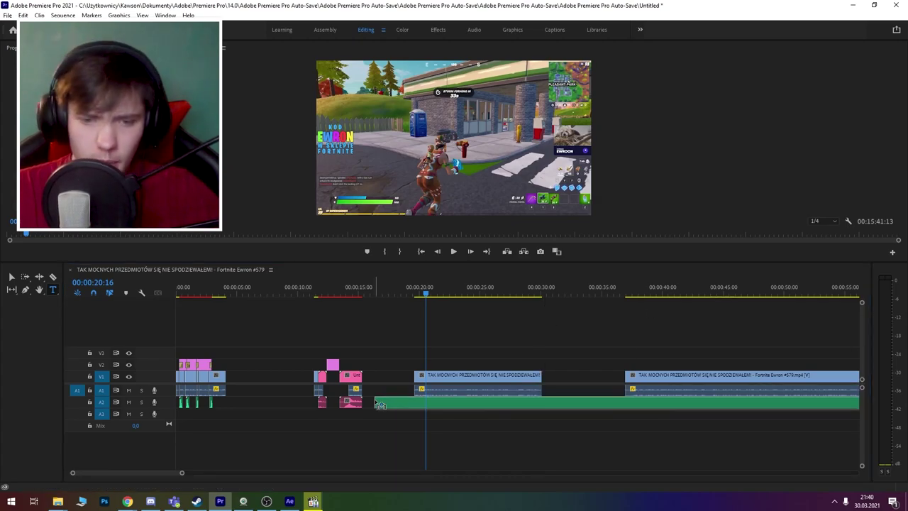
Step: Lay audio on A2 trimmed to the gameplay, adjust its gain, and split all tracks at 00:00:23:25
left_click_drag(421, 401, 461, 431)
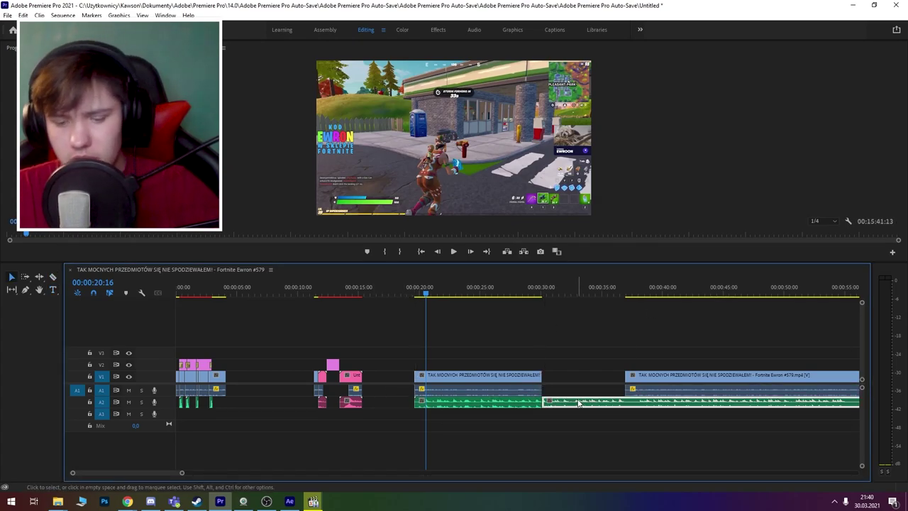
key("Delete")
left_click(480, 403)
key("g")
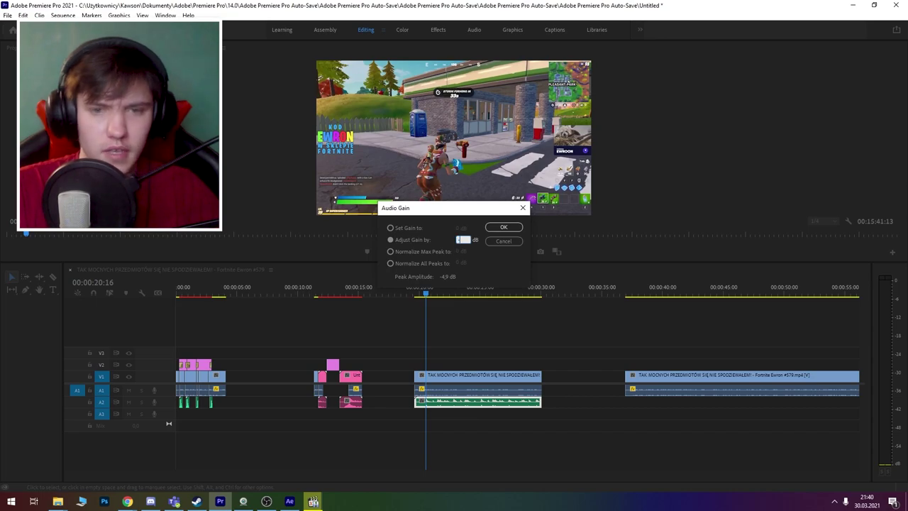
key("Return")
left_click_drag(427, 293, 442, 298)
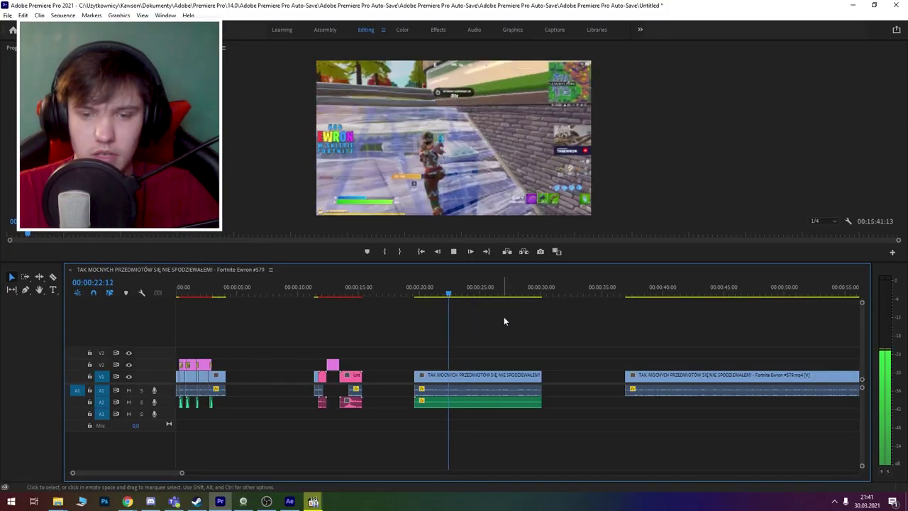
key("space")
key("ctrl+k")
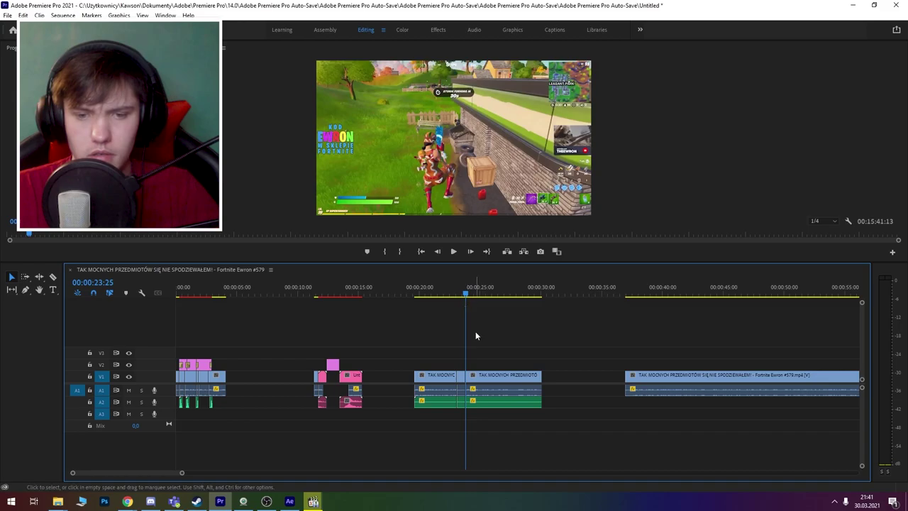
Step: Razor off a short piece just before 00:00:23:25 and give it a yellow label
left_click(458, 293)
left_click(448, 297)
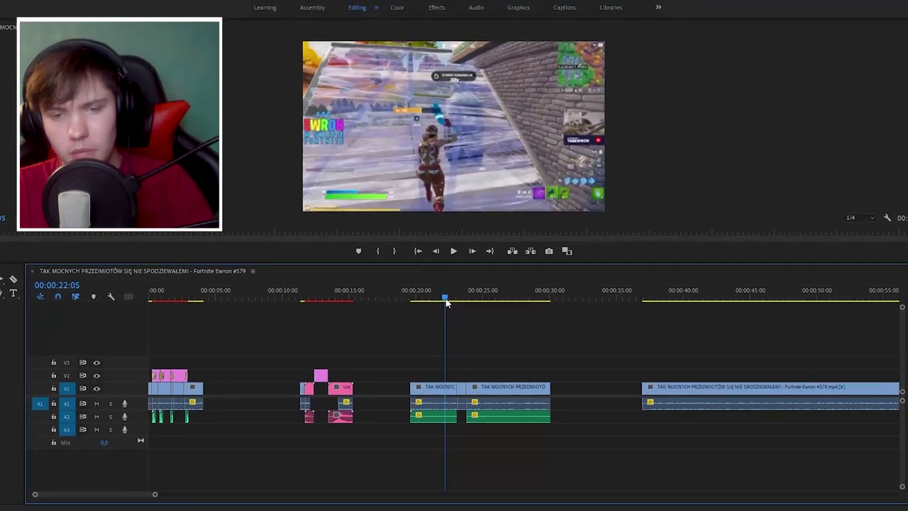
right_click(461, 386)
mouse_move(536, 246)
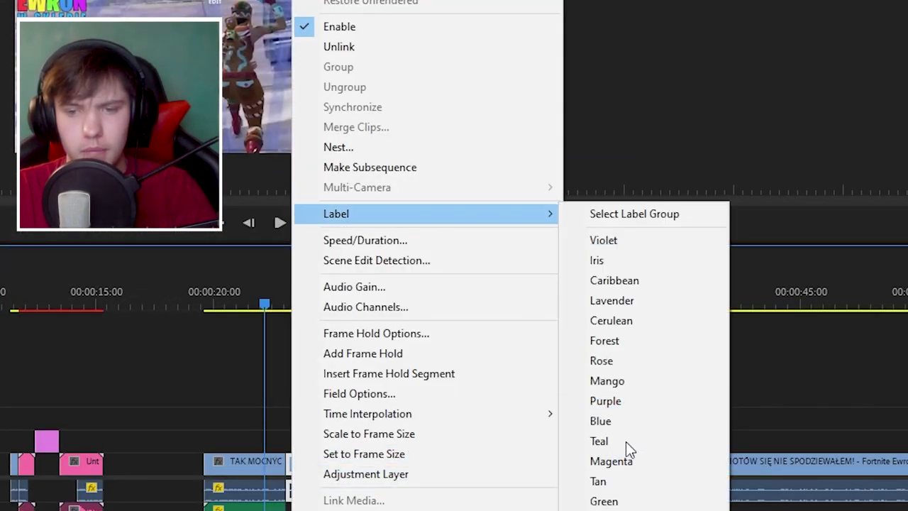
left_click(648, 416)
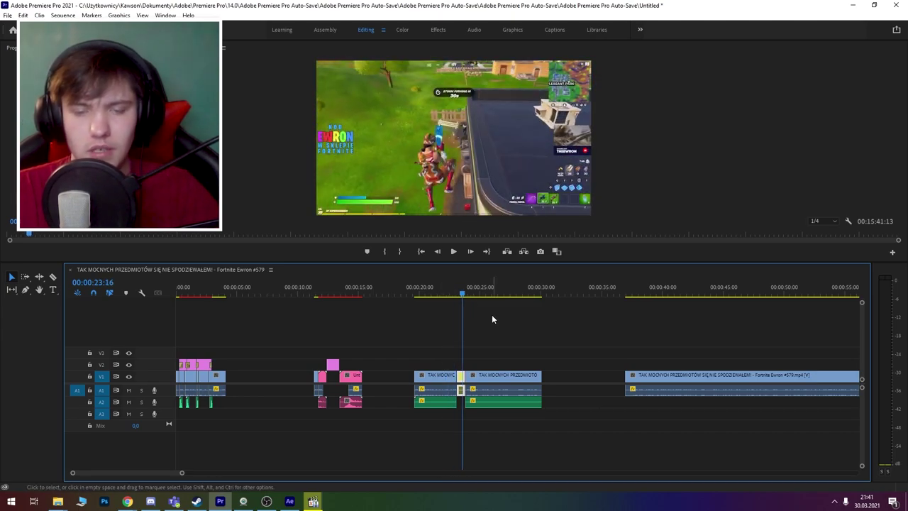
Step: Scale the short yellow piece down to 83 in Effect Controls
scroll(172, 474, "up", 3)
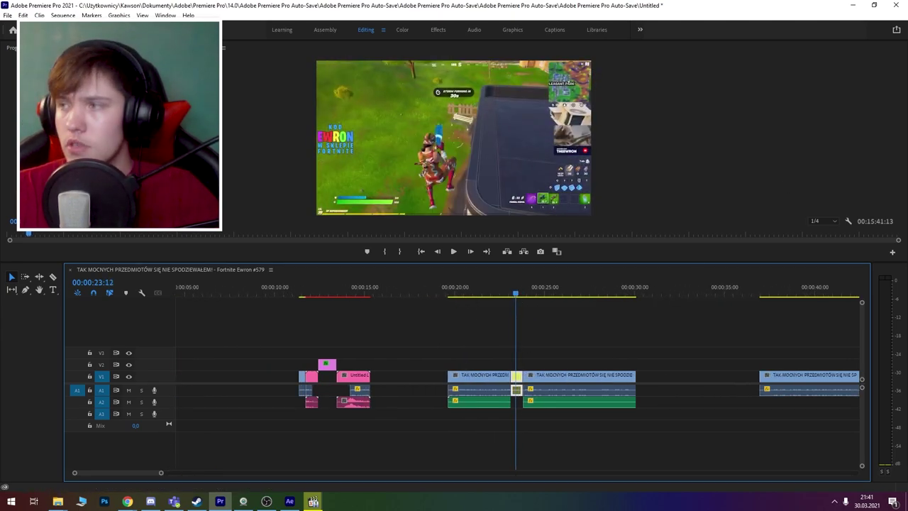
key("shift+5")
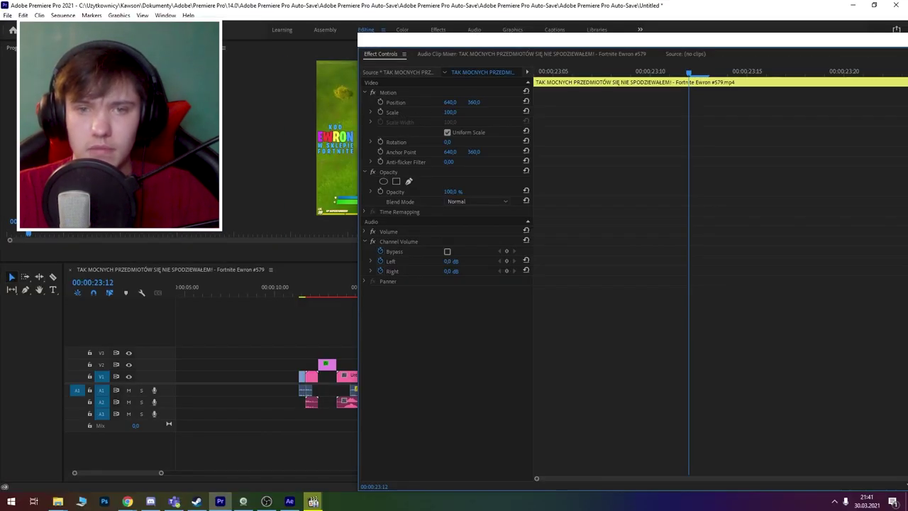
left_click_drag(469, 112, 457, 113)
key("shift+5")
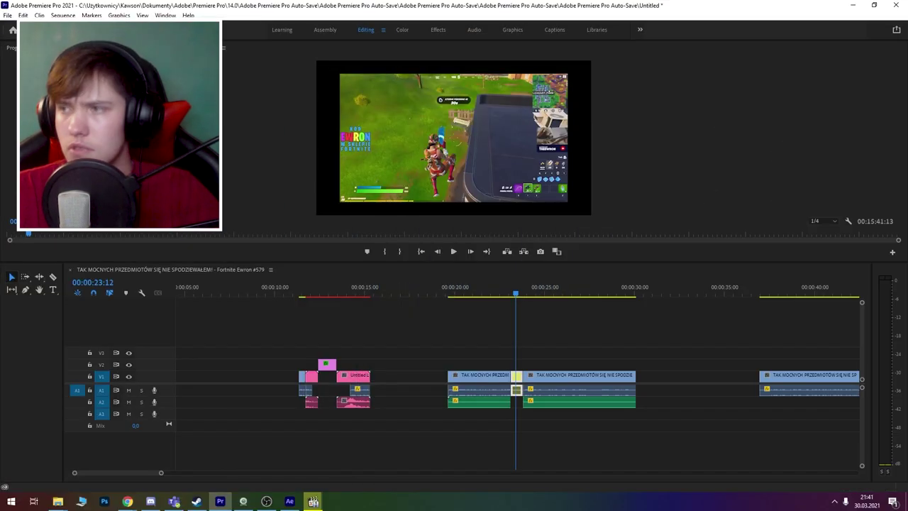
key("shift+7")
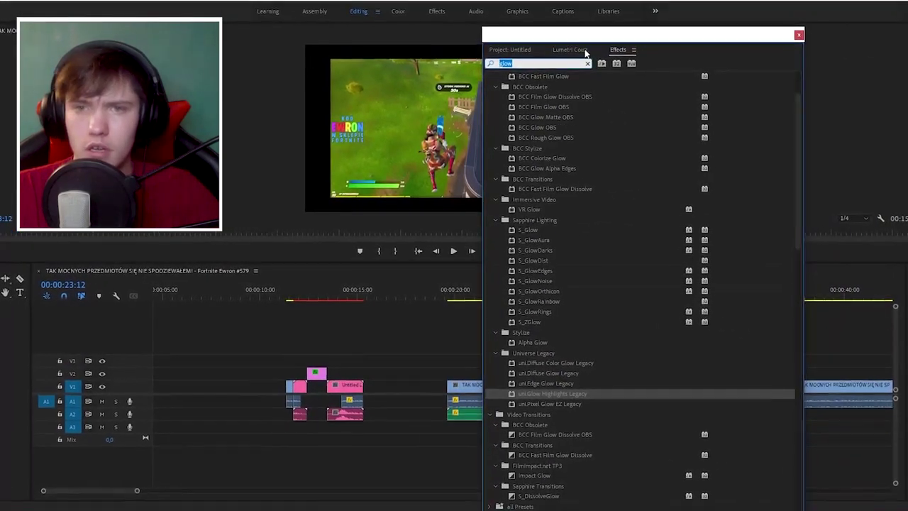
Step: Apply the Black & White effect to the short yellow clip
left_click(574, 42)
left_click(603, 66)
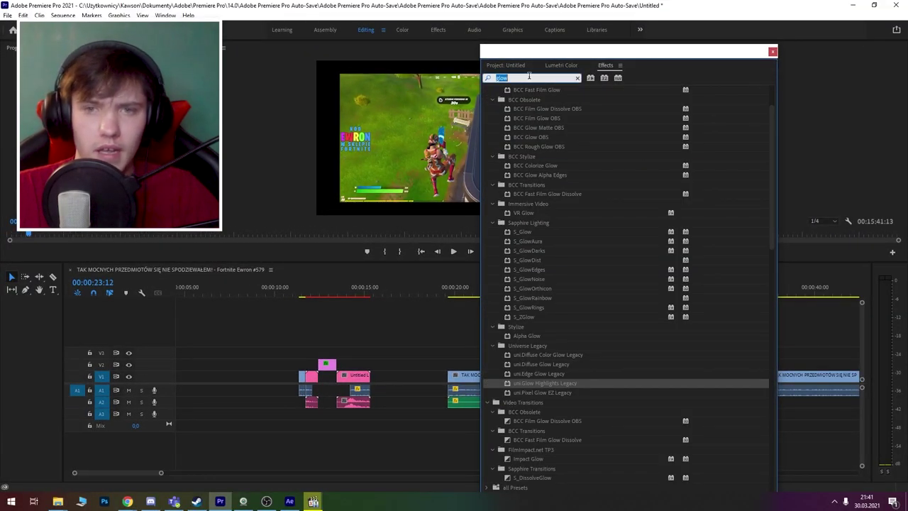
type("black ")
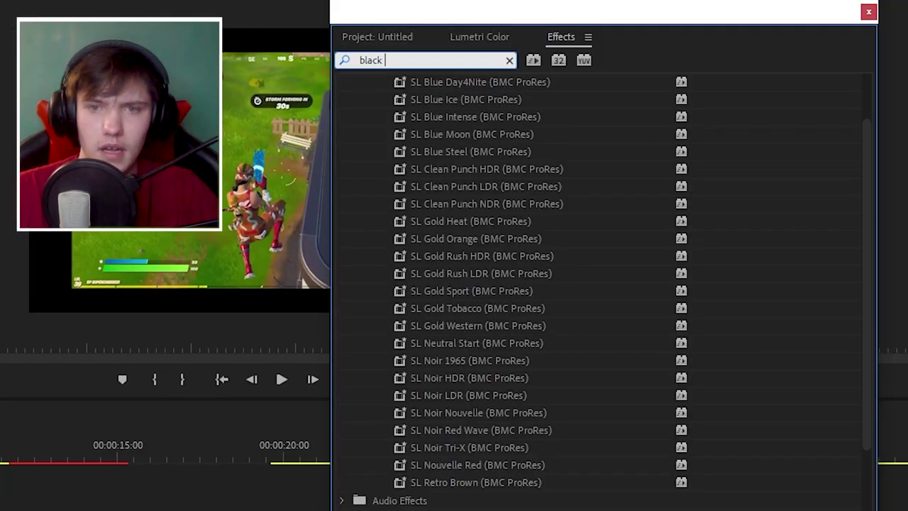
type("w")
left_click(420, 185)
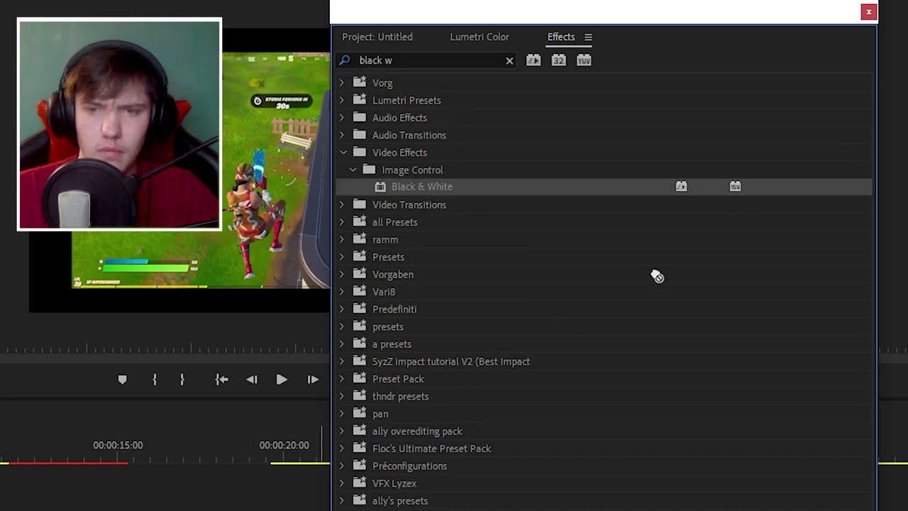
left_click_drag(753, 161, 478, 161)
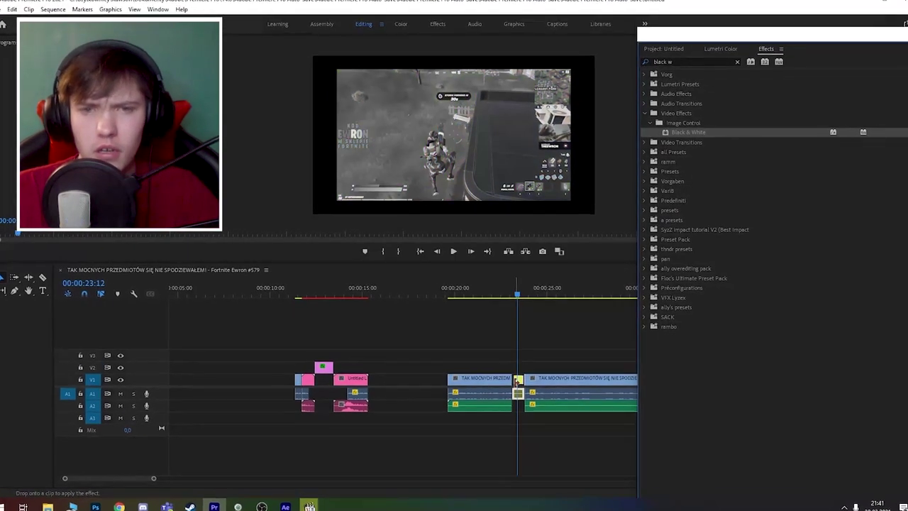
Step: Add Studio Reverb to the short clip's audio and set it to the Great Hall preset
left_click(681, 55)
key("ctrl+a")
key("BackSpace")
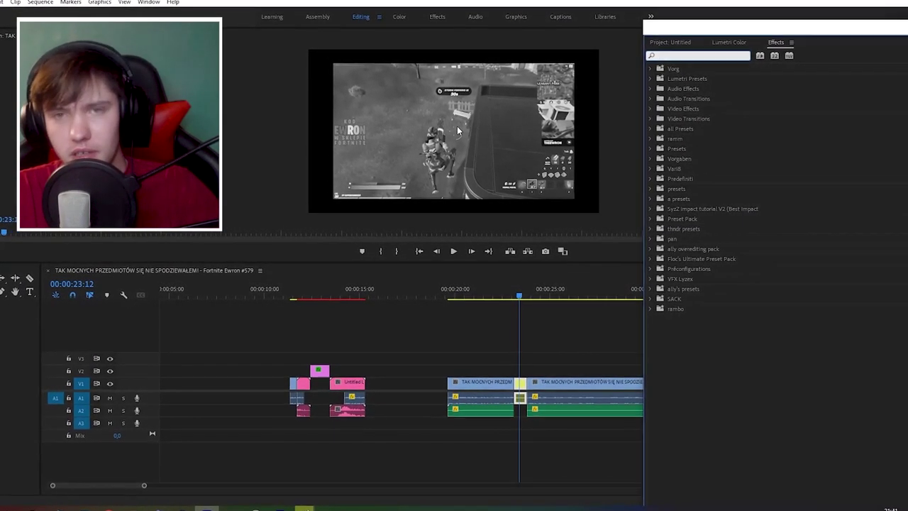
type("re")
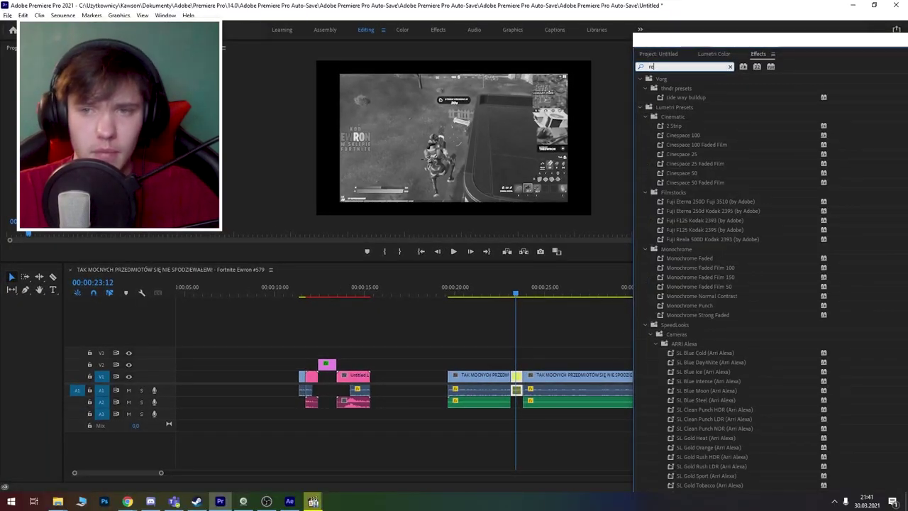
type("v")
left_click_drag(681, 145, 521, 433)
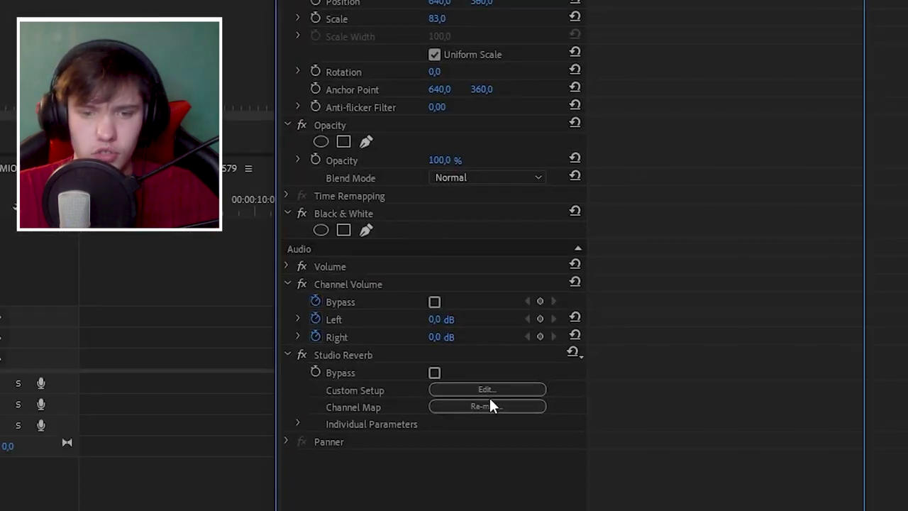
left_click(487, 390)
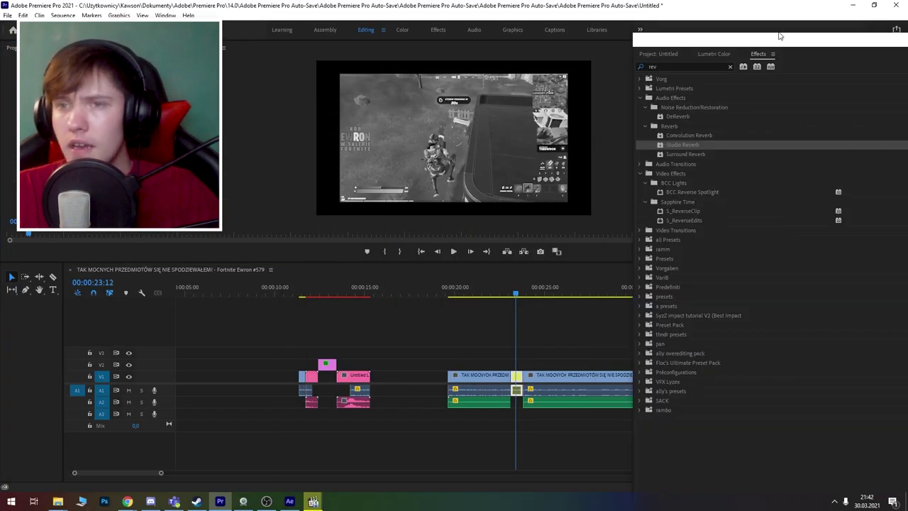
left_click_drag(779, 35, 861, 154)
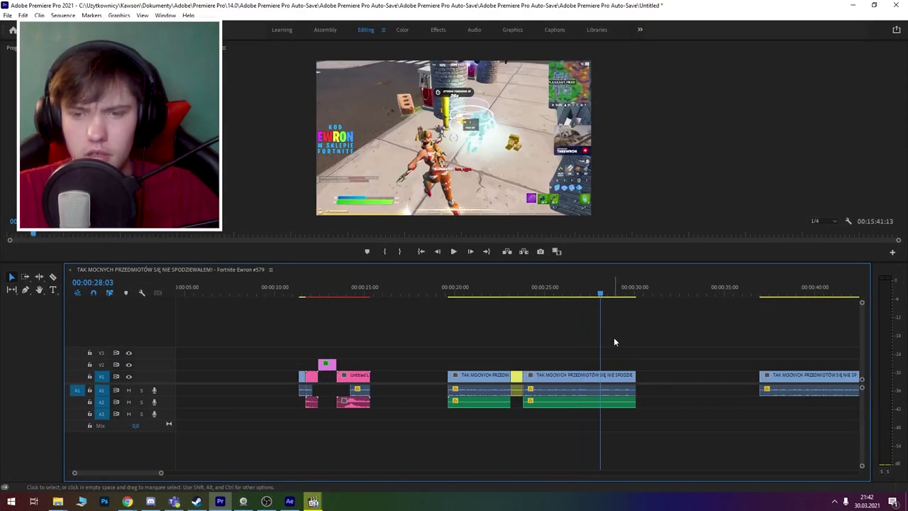
Step: Split the clip at 00:00:28:03 and scrub back to about 00:00:19:15
key("ctrl+k")
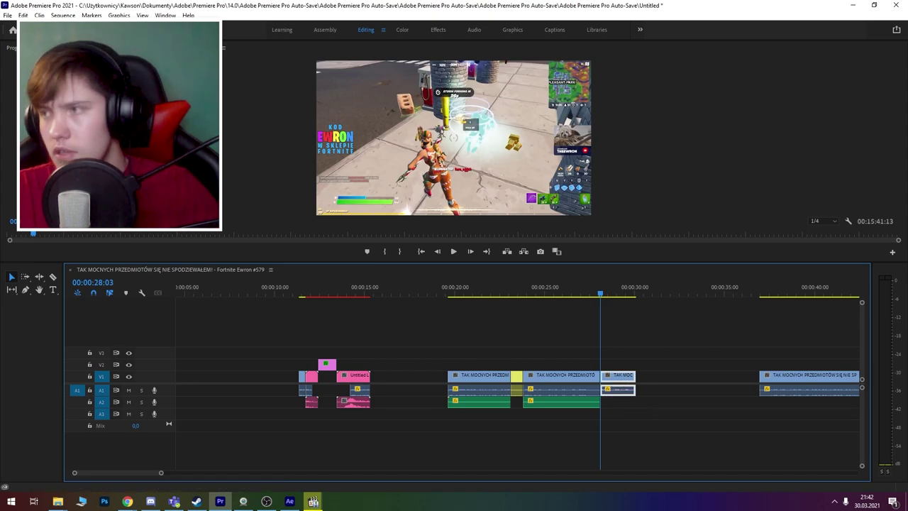
left_click_drag(501, 295, 449, 300)
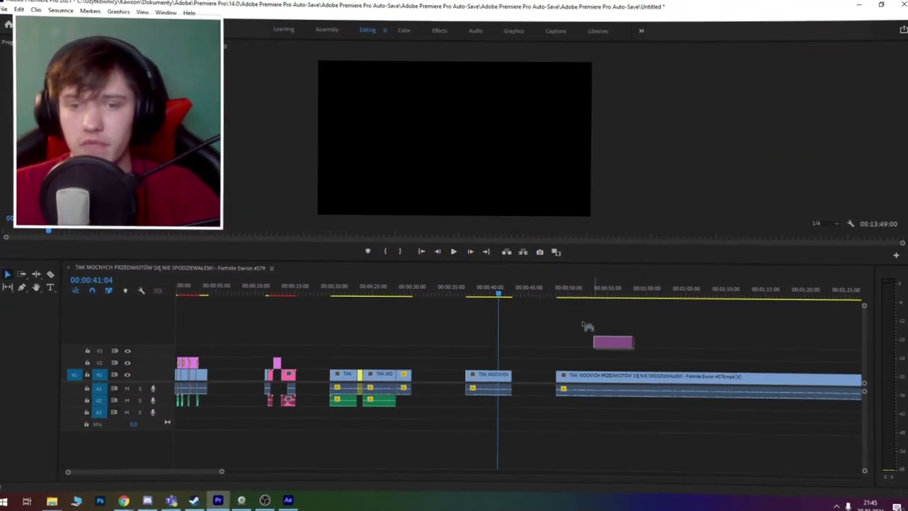
Step: Place the map PNG on V2 and stretch it to cover the gap, about 00:00:43–00:00:58
mouse_move(611, 340)
left_mouse_down()
mouse_move(537, 364)
mouse_move(650, 378)
left_mouse_up()
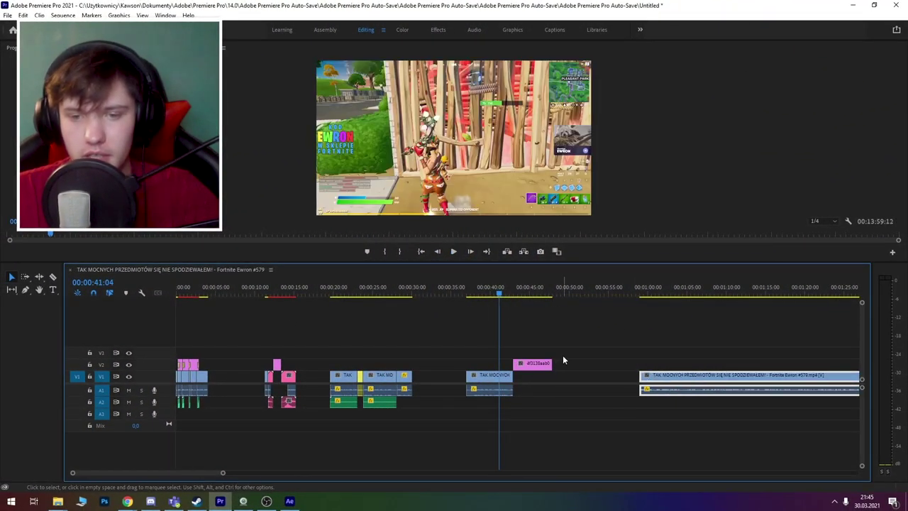
left_click_drag(548, 362, 639, 361)
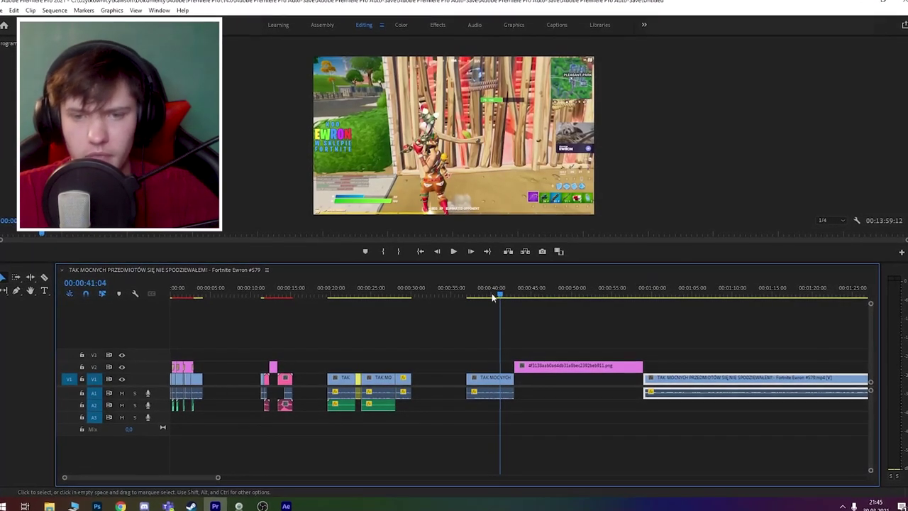
left_click_drag(492, 295, 523, 308)
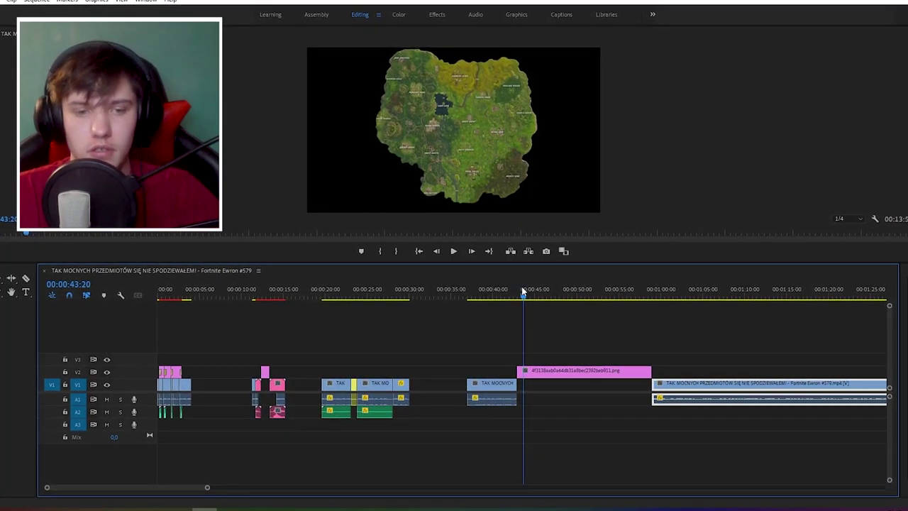
mouse_move(523, 293)
left_mouse_down()
mouse_move(516, 348)
mouse_move(565, 299)
left_mouse_up()
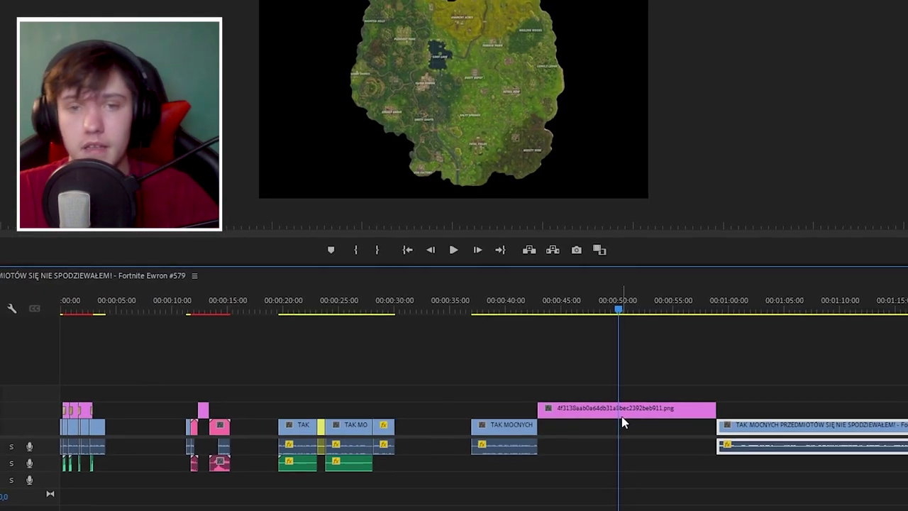
left_click(556, 374)
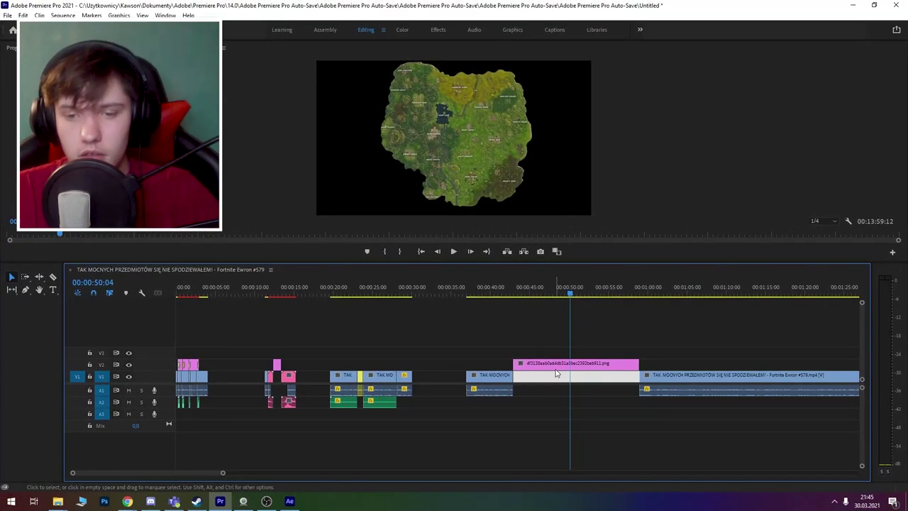
Step: Replace the map clip with a linked After Effects comp and expand the map layer's Transform properties
right_click(555, 367)
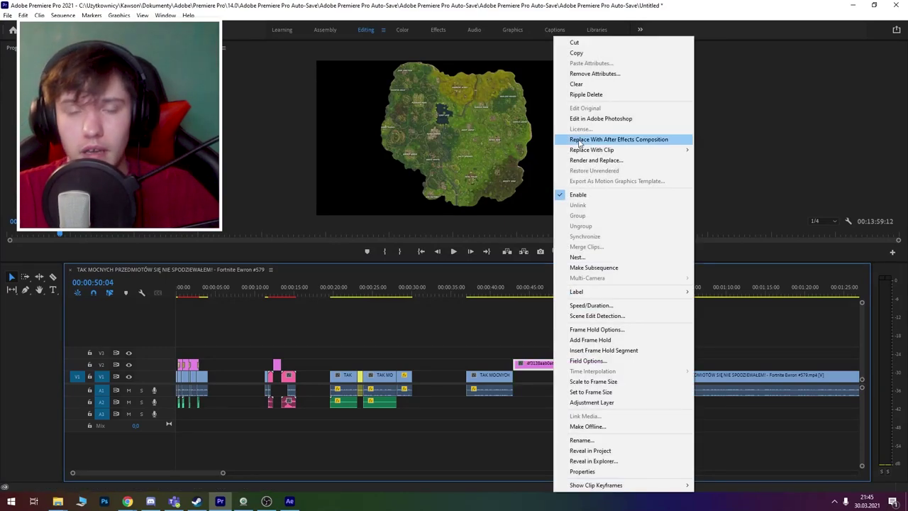
left_click(580, 142)
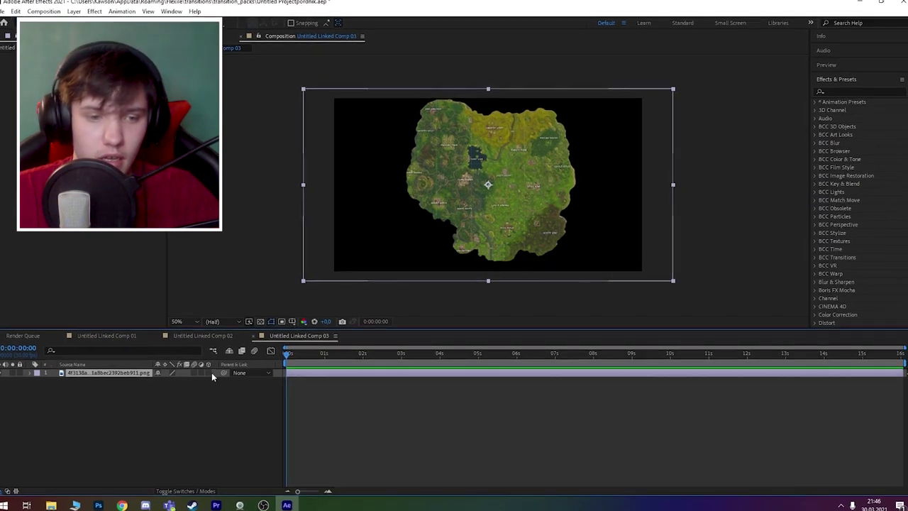
left_click(36, 370)
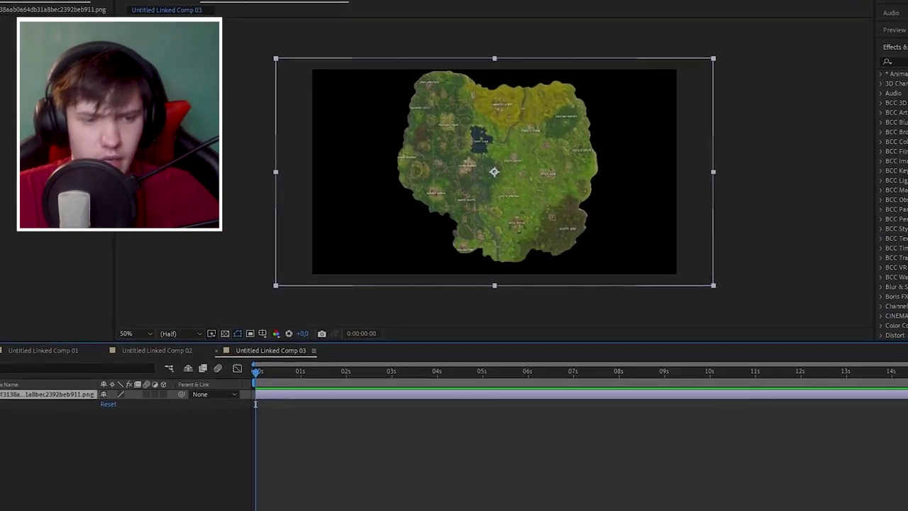
left_click(45, 379)
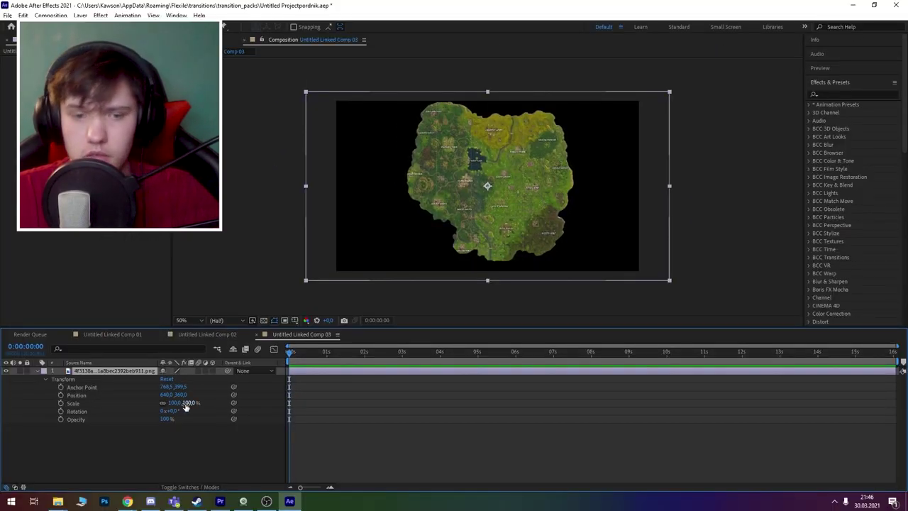
left_click(266, 501)
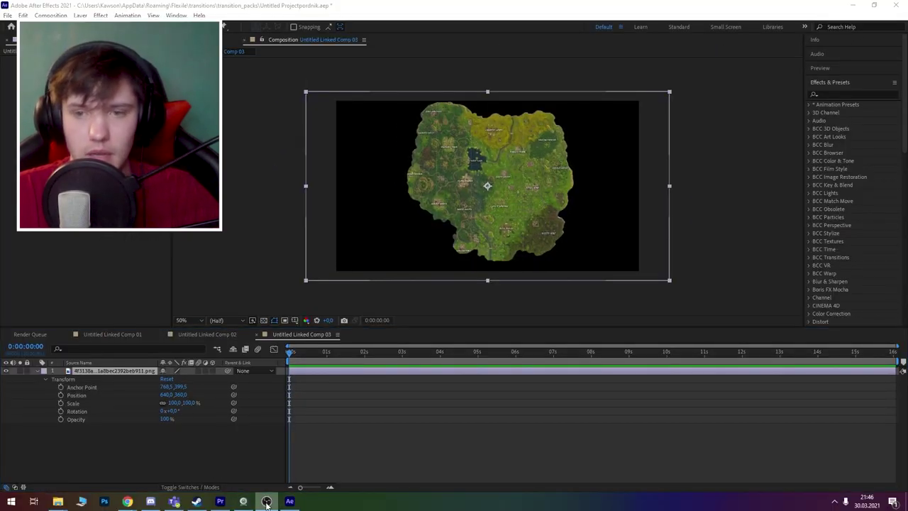
left_click(195, 410)
Step: Scale the map to 511%, centre the town below the lake, and duplicate the layer
left_click_drag(185, 403, 379, 397)
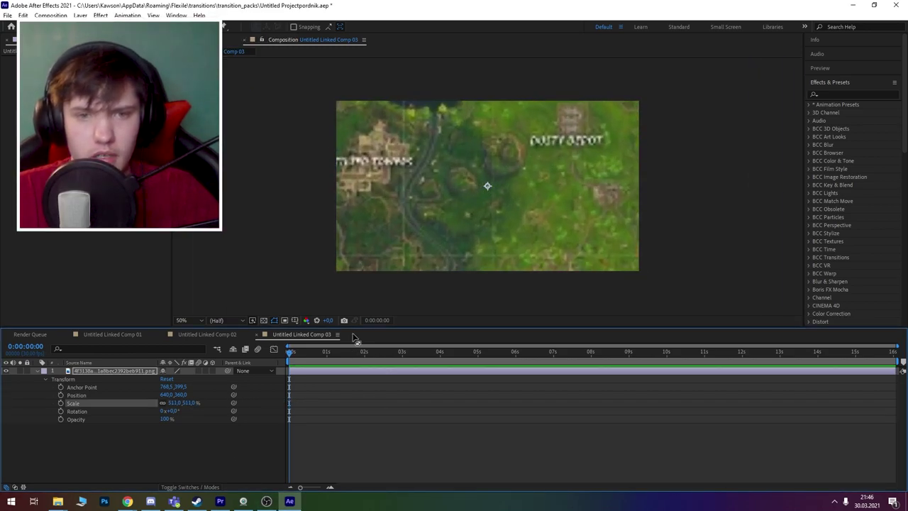
left_click(368, 389)
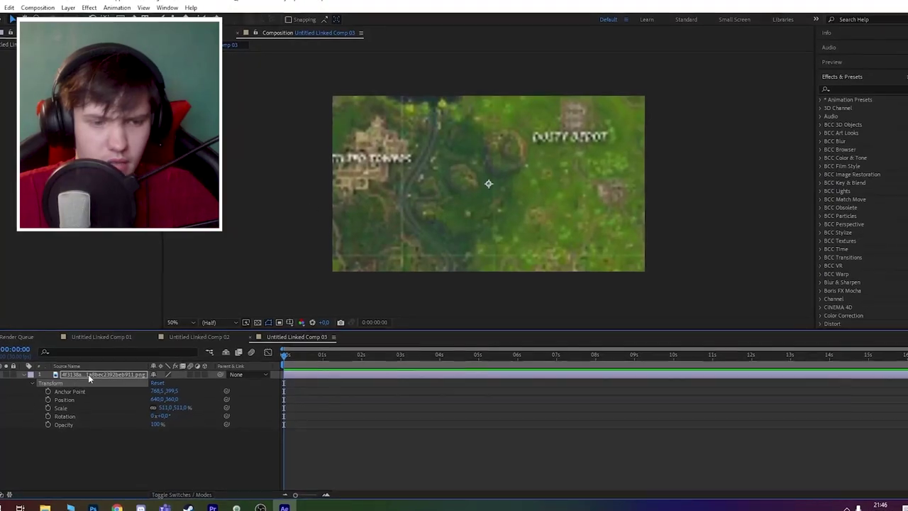
left_click_drag(375, 180, 489, 214)
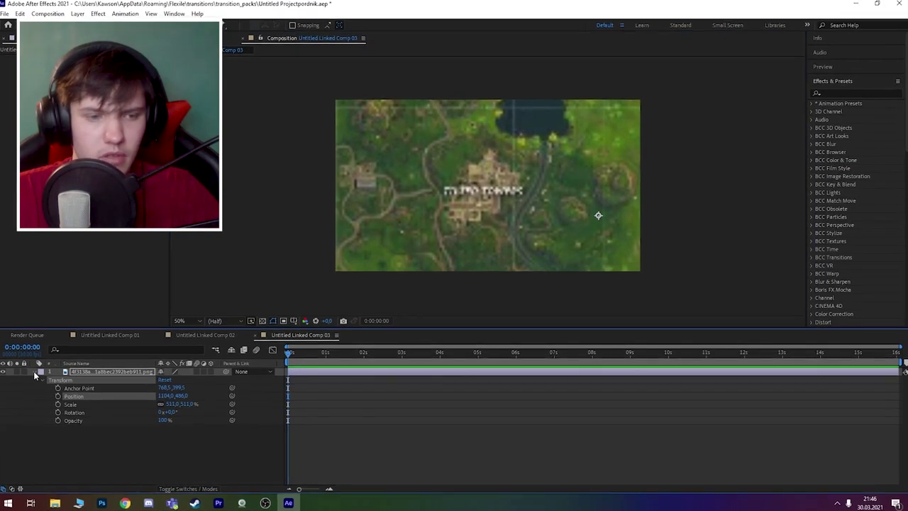
left_click(34, 371)
key("ctrl+d")
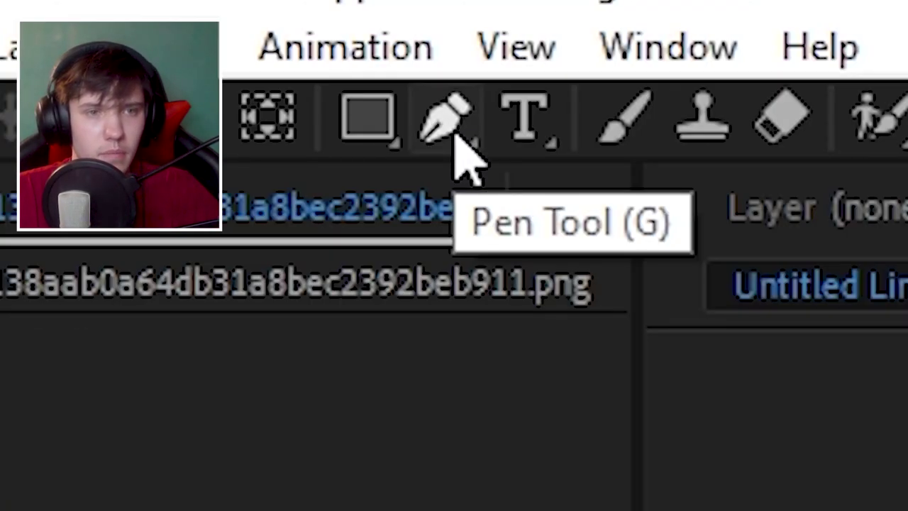
Step: Draw a rectangular Pen mask around the town on the top map copy
left_click(454, 136)
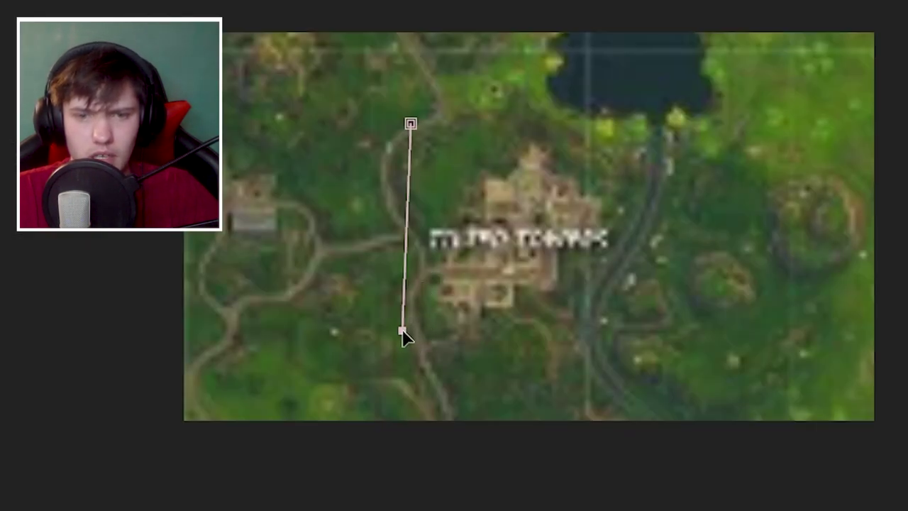
left_click(409, 329)
left_click(617, 330)
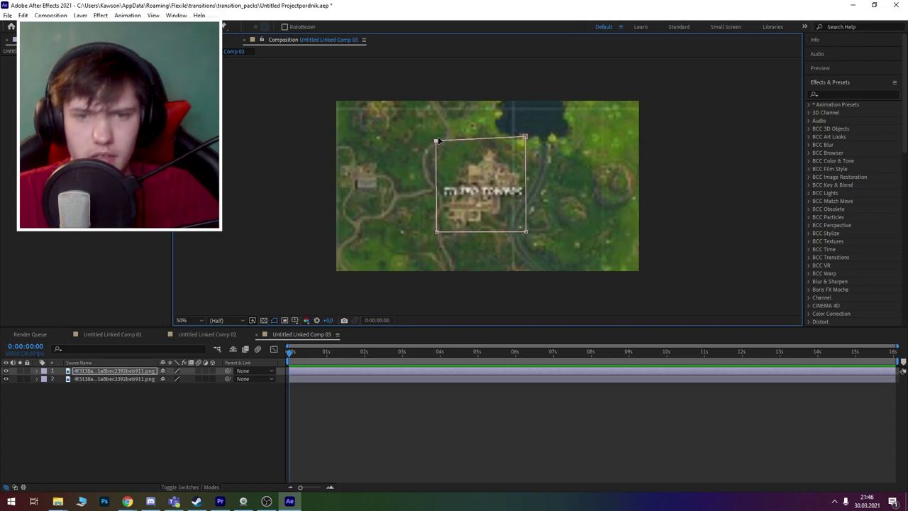
left_click_drag(521, 136, 524, 142)
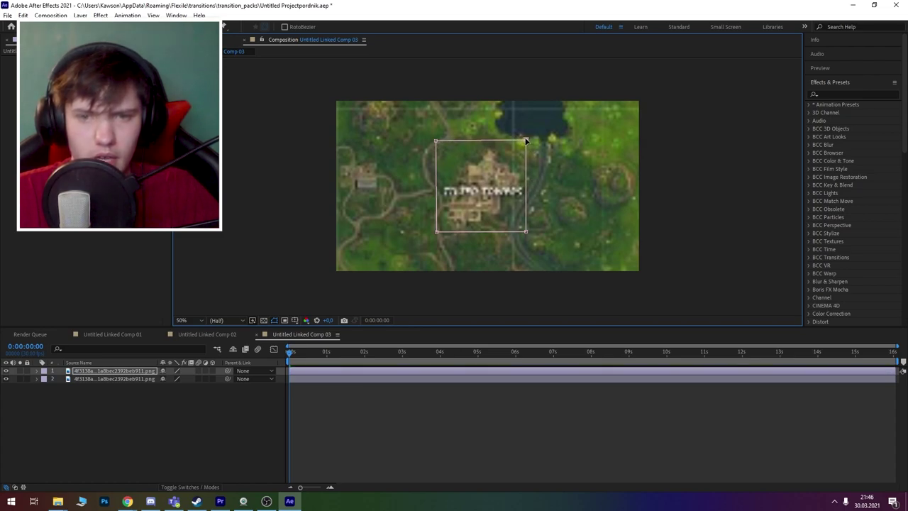
Step: Lower the bottom map copy's opacity to 51%
left_click(391, 379)
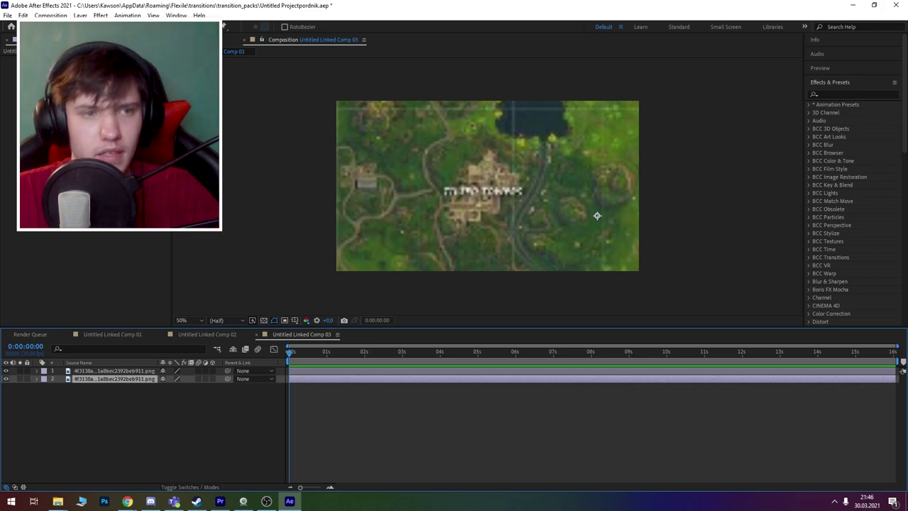
left_click(831, 82)
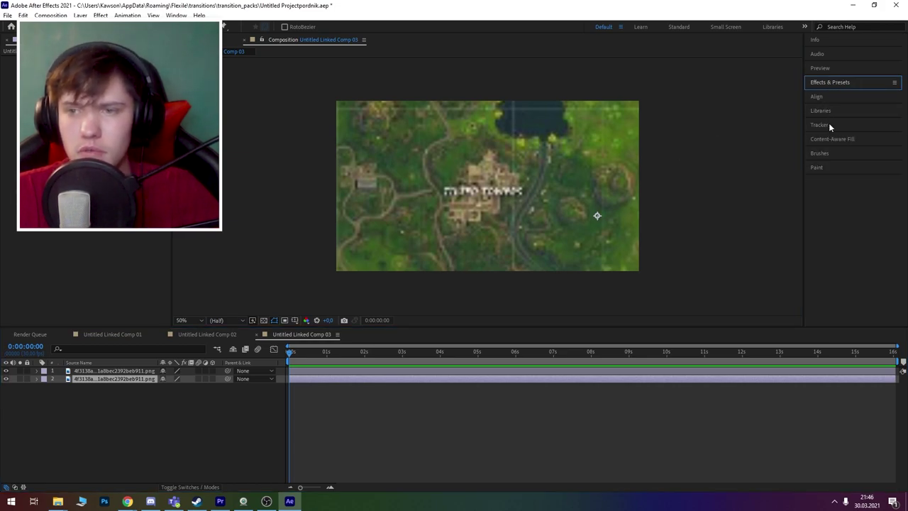
left_click(817, 97)
left_click(823, 97)
left_click(827, 83)
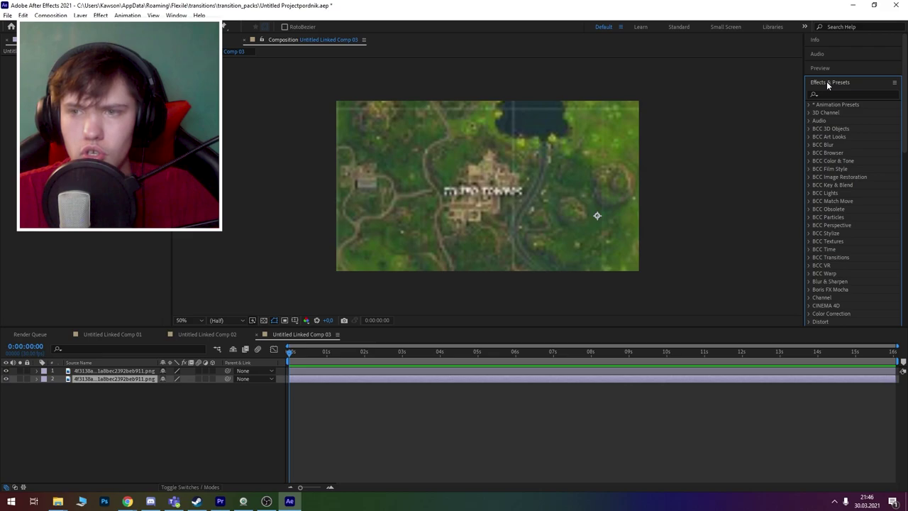
left_click(37, 377)
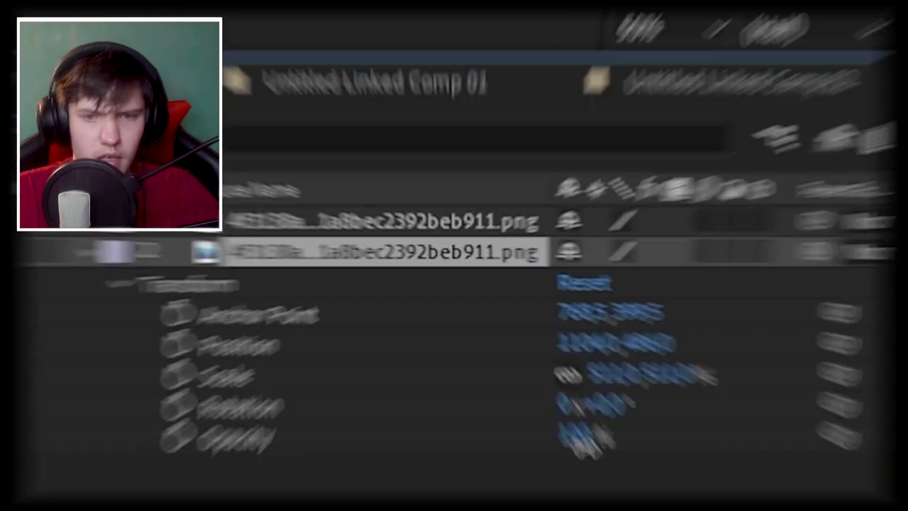
left_click_drag(233, 438, 224, 443)
left_click_drag(540, 468, 537, 468)
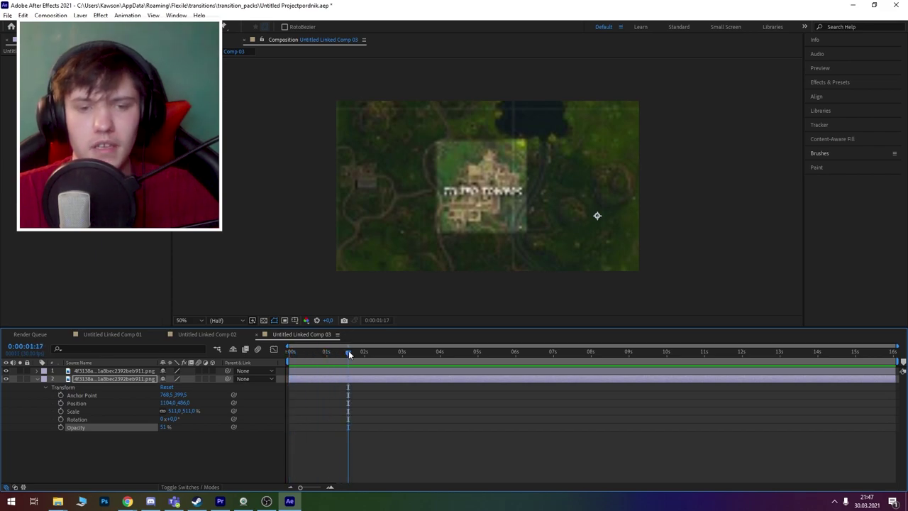
key("Home")
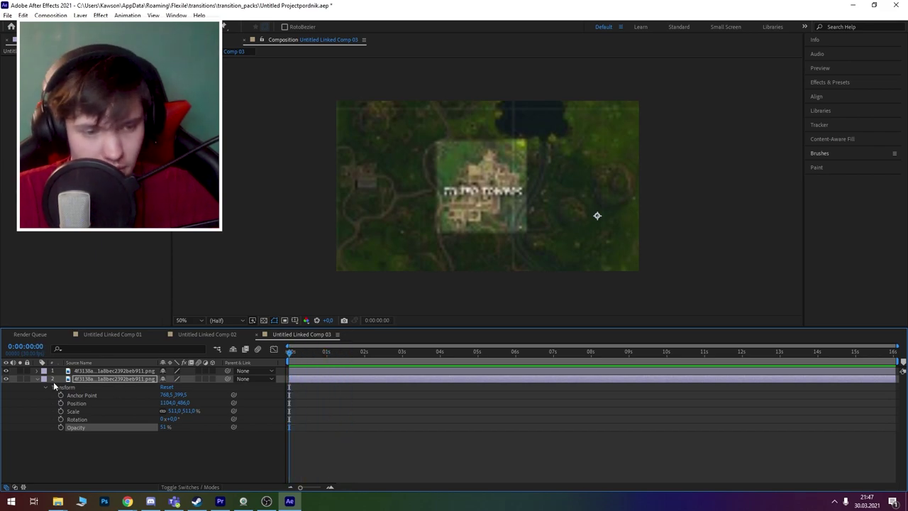
left_click(39, 379)
left_click(71, 441)
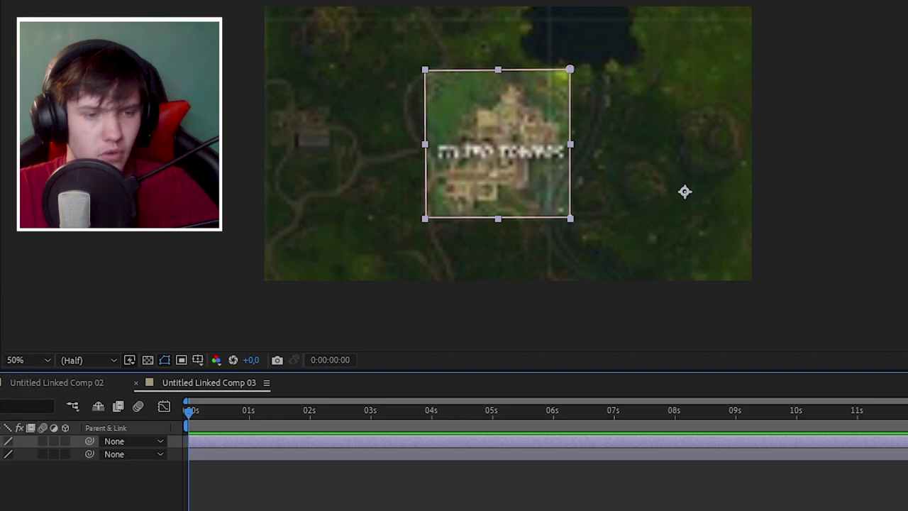
key("g")
left_click(837, 83)
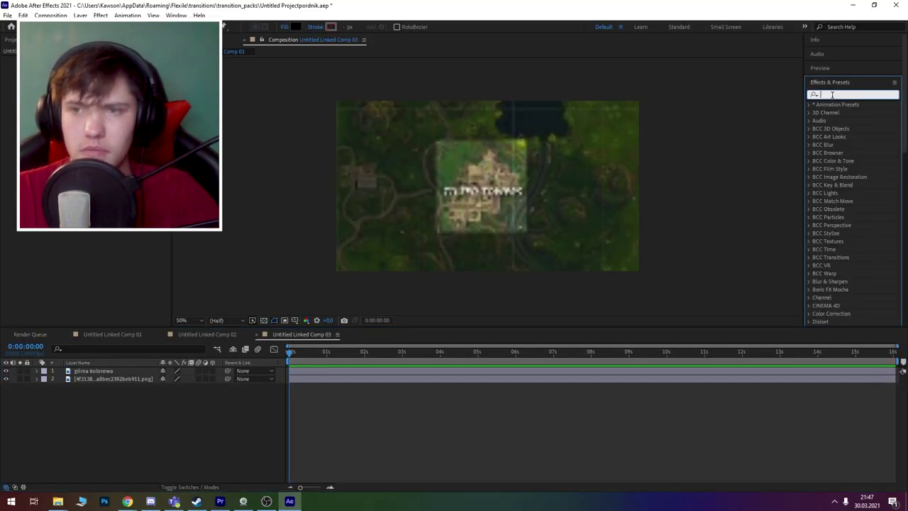
type("glow")
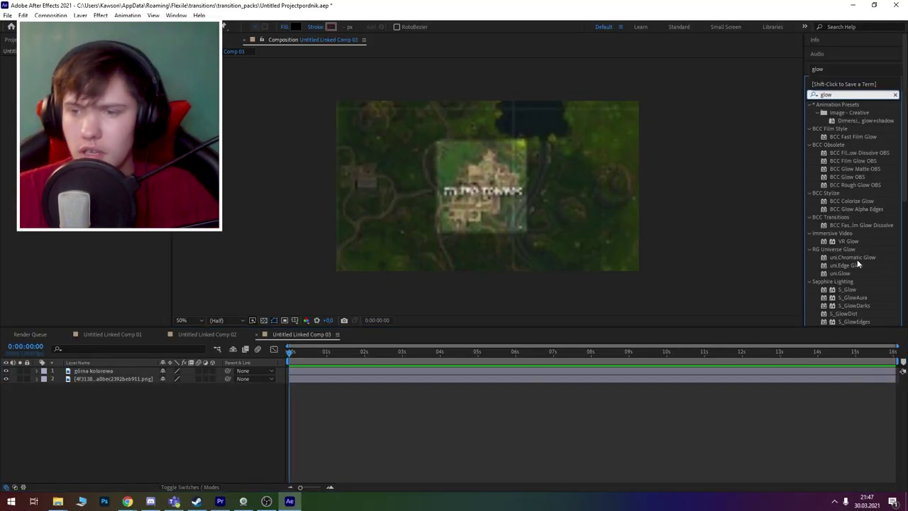
scroll(857, 259, "down", 5)
left_click_drag(844, 232, 843, 241)
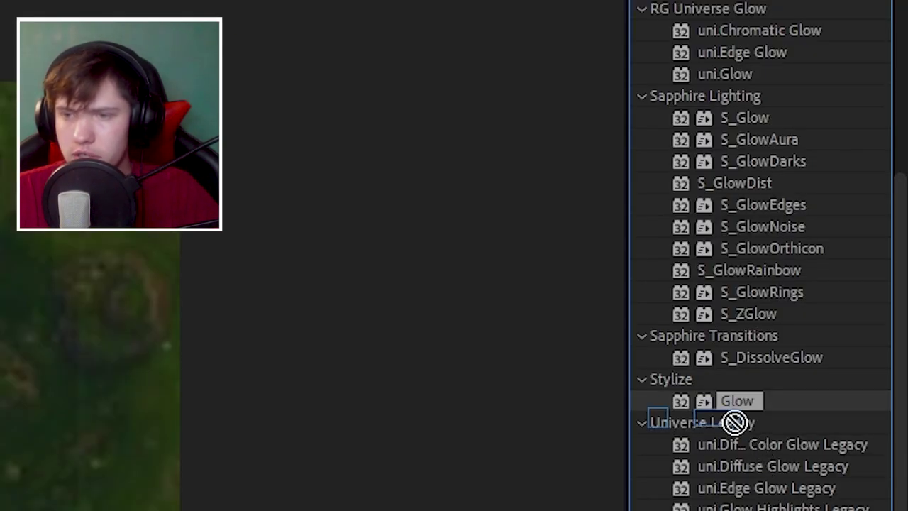
left_click_drag(735, 422, 67, 392)
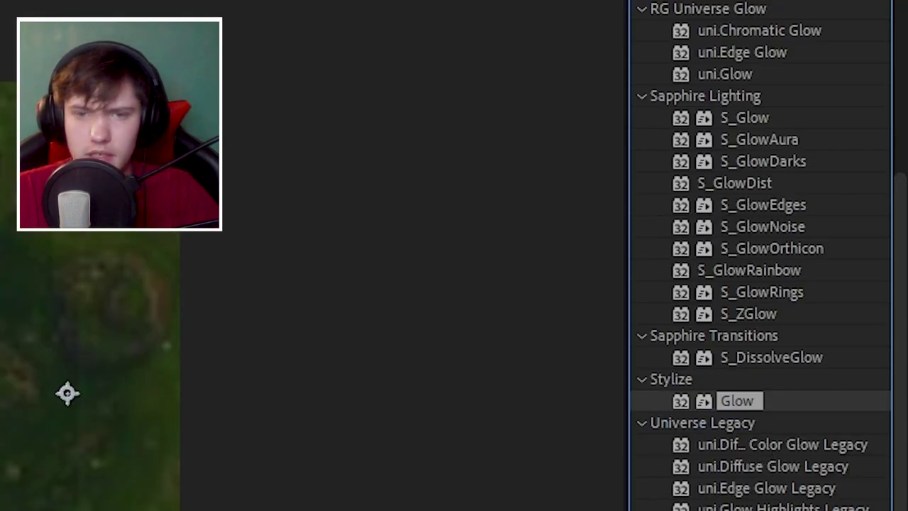
left_click_drag(429, 172, 556, 166)
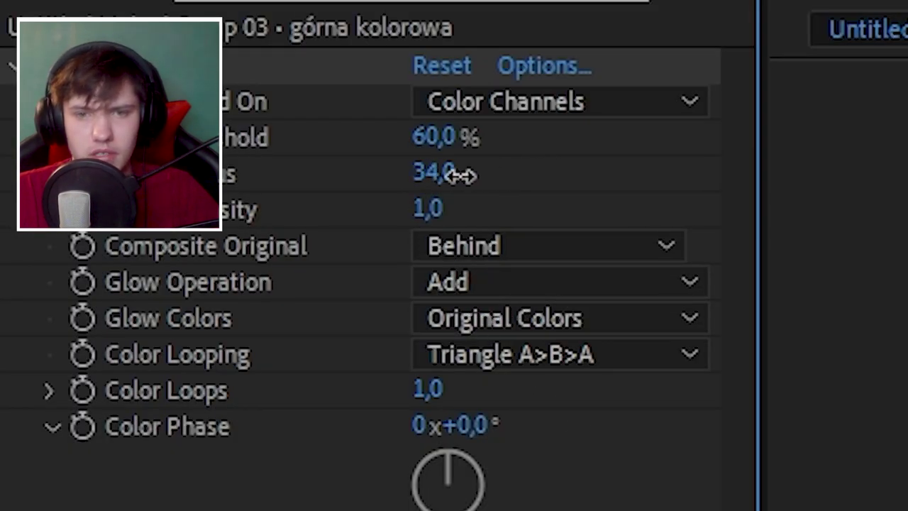
left_click_drag(429, 185, 442, 197)
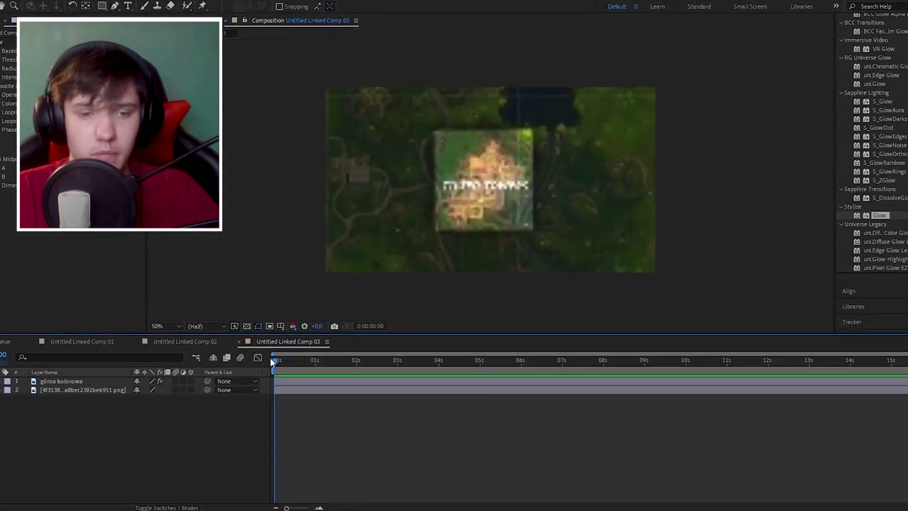
left_click(297, 352)
mouse_move(281, 365)
left_mouse_down()
mouse_move(785, 403)
mouse_move(502, 352)
left_mouse_up()
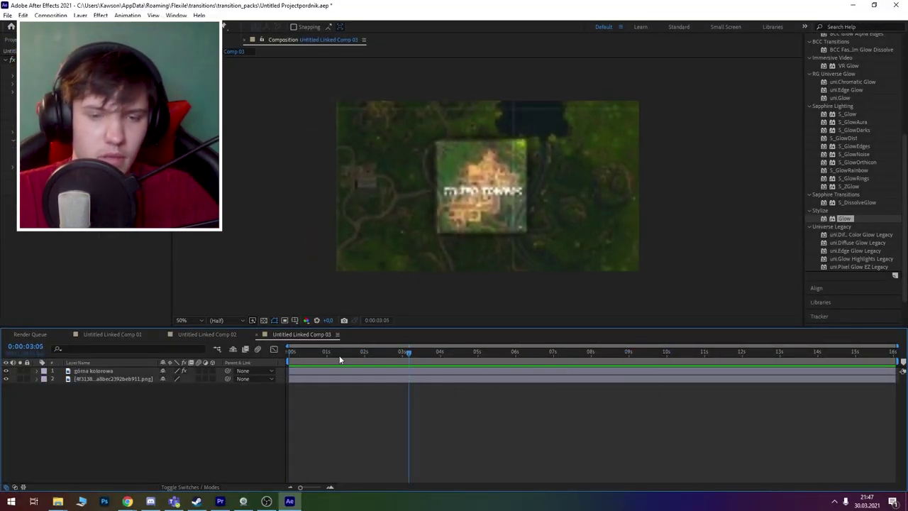
left_click_drag(117, 402, 121, 376)
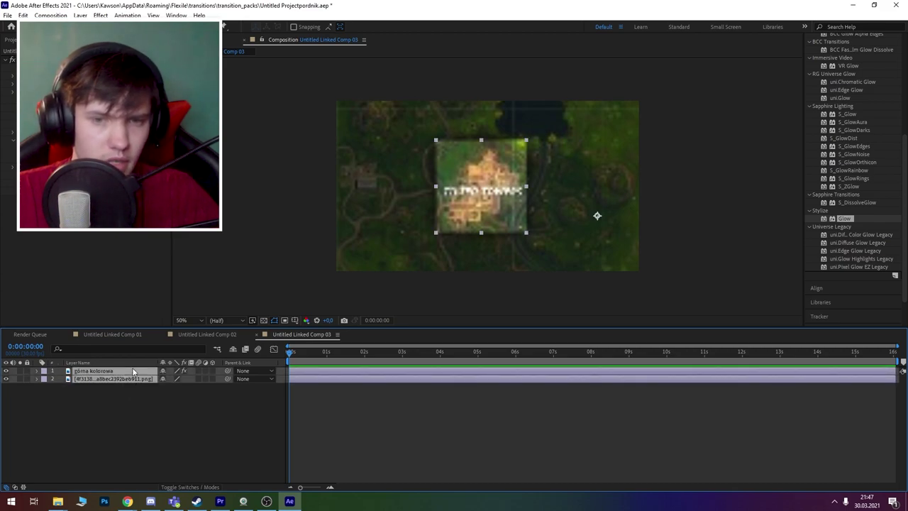
Step: Pre-compose the two map layers into Pre-comp 1
right_click(132, 372)
mouse_move(176, 246)
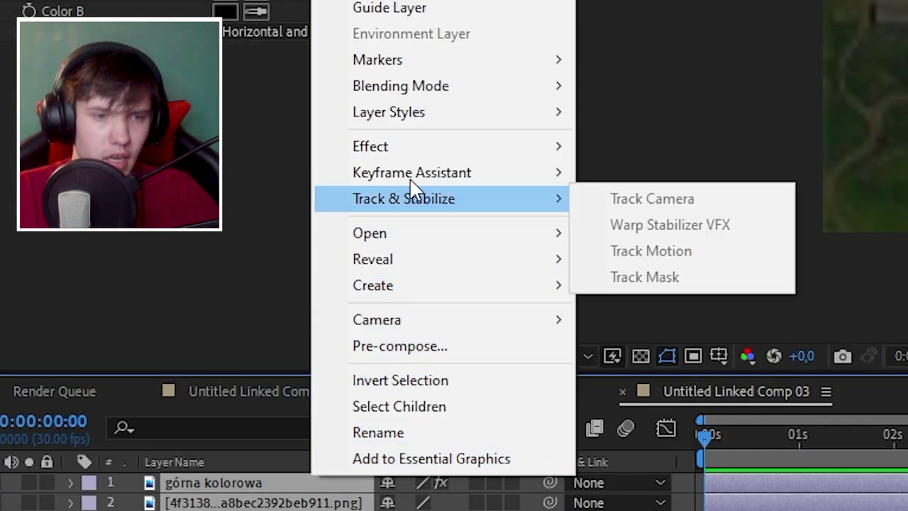
left_click(402, 345)
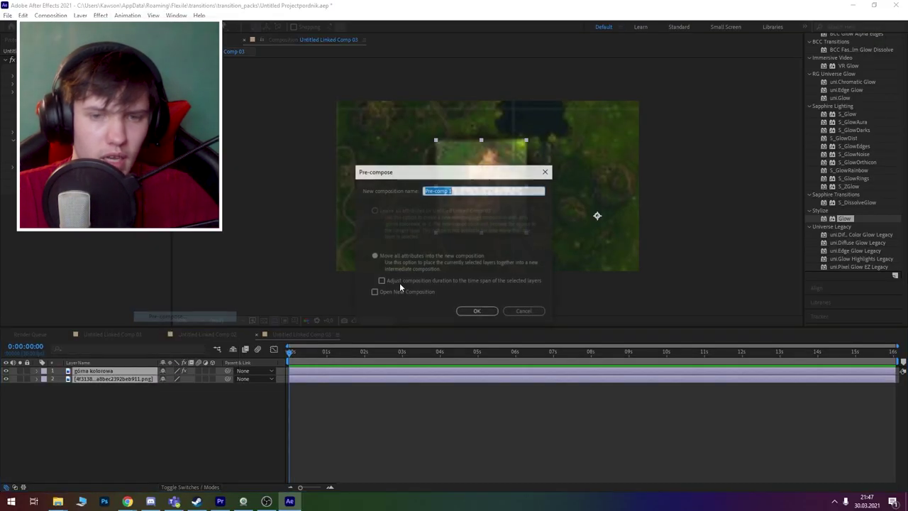
left_click(472, 311)
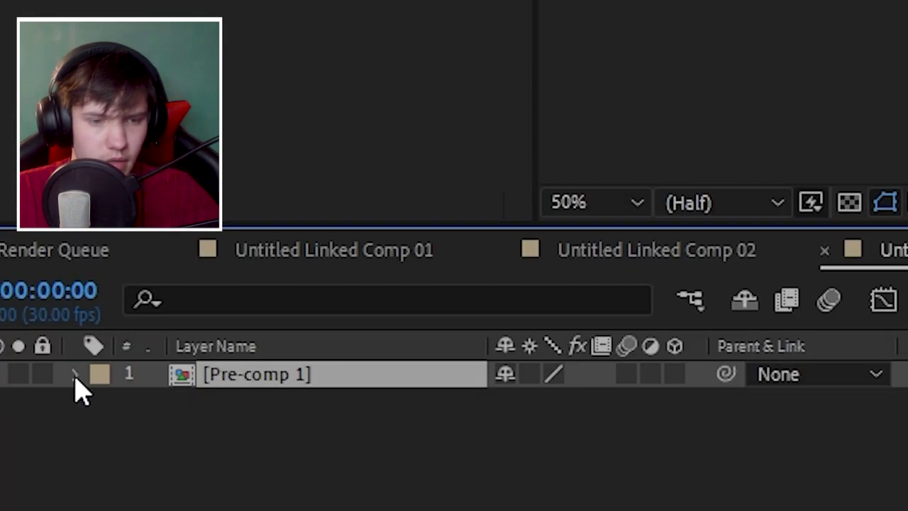
Step: Make Pre-comp 1 3D and keyframe Y Rotation from 19° at the start to -14° at the end
left_click(37, 371)
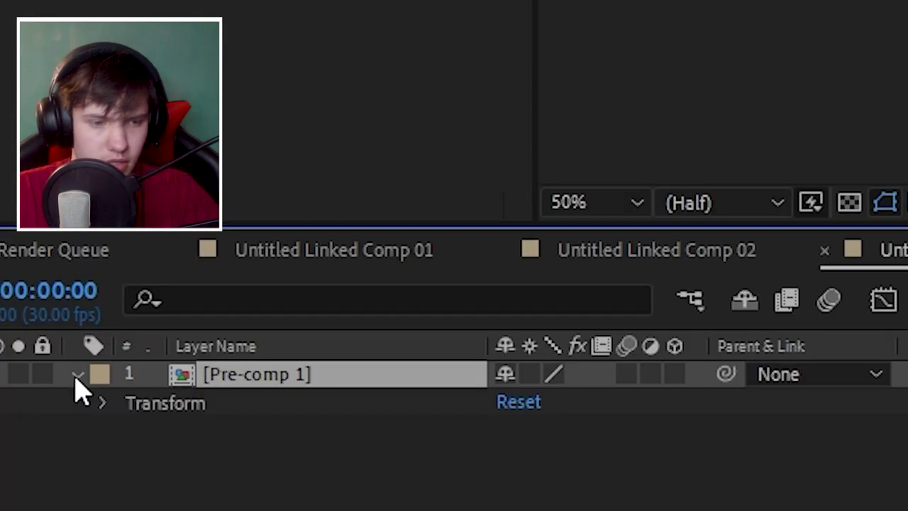
left_click(672, 374)
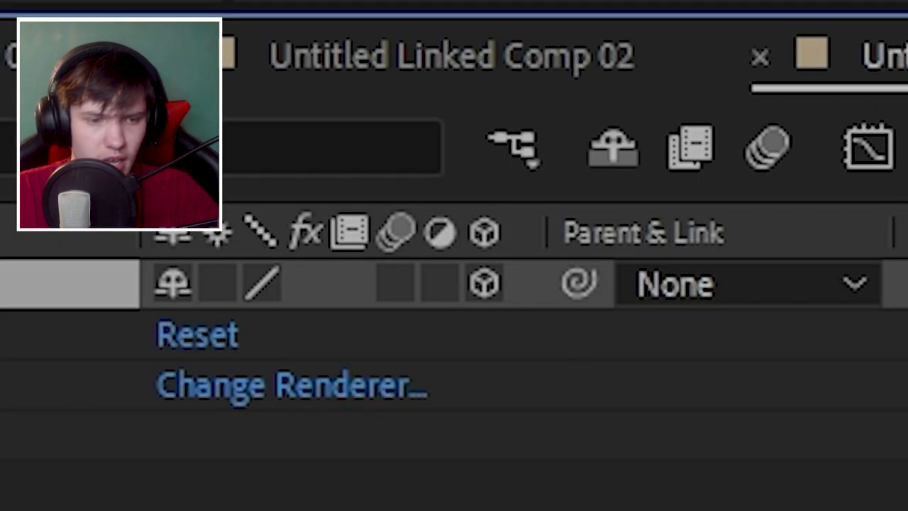
left_click(210, 444)
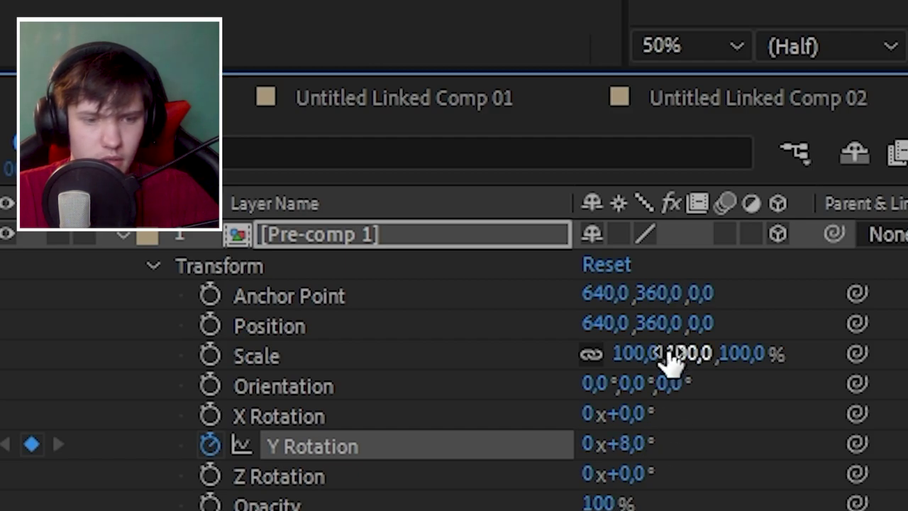
left_click(659, 323)
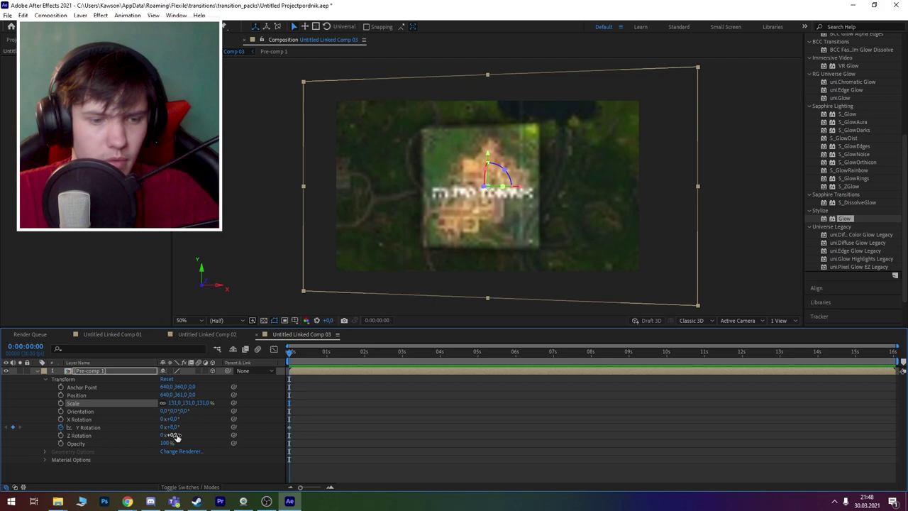
left_click_drag(171, 427, 204, 419)
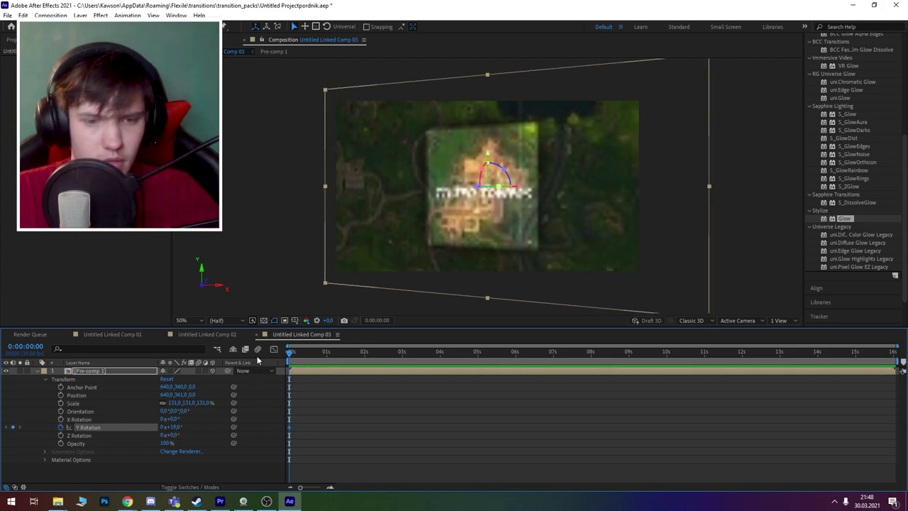
key("End")
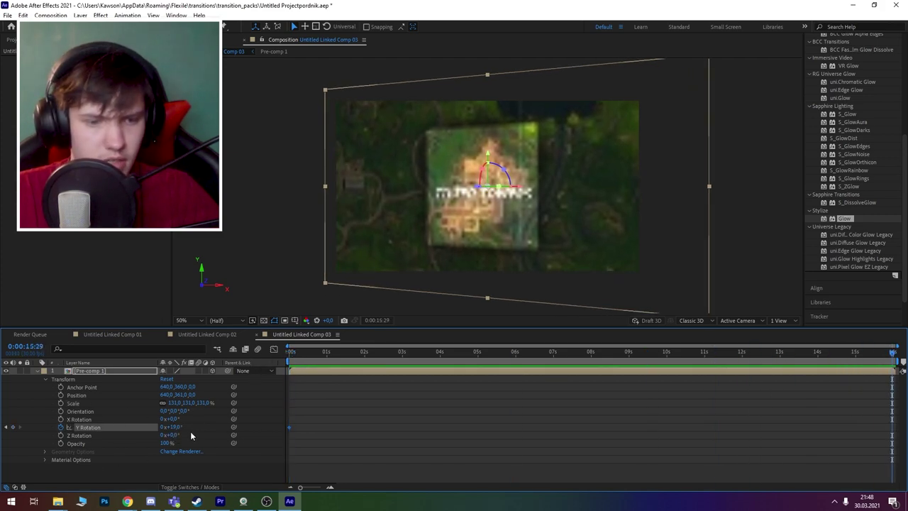
left_click_drag(172, 427, 148, 427)
key("Home")
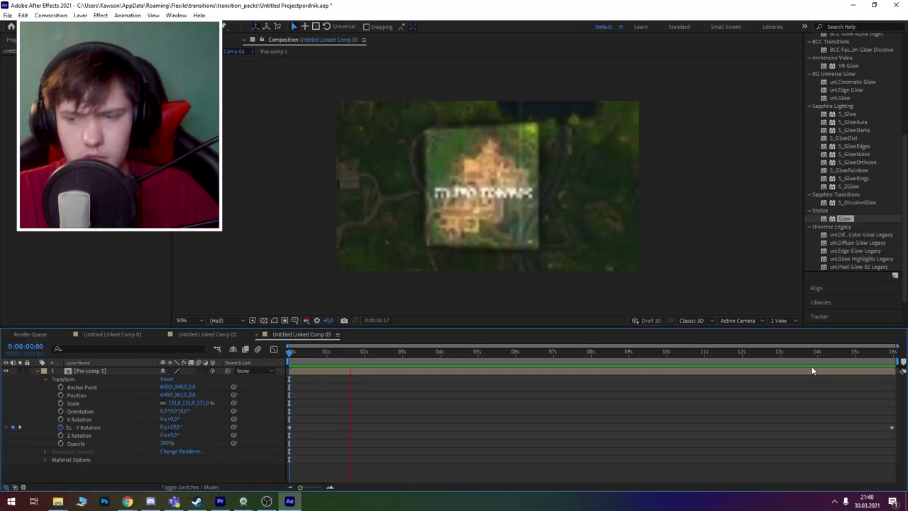
key("space")
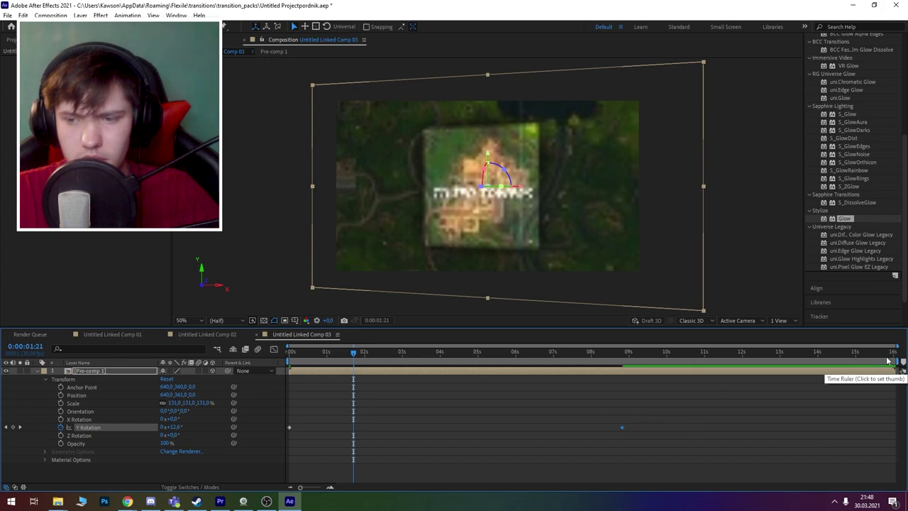
Step: Trim the layer and the work area to end around 10 seconds, then preview the rotation
left_click_drag(901, 369, 625, 389)
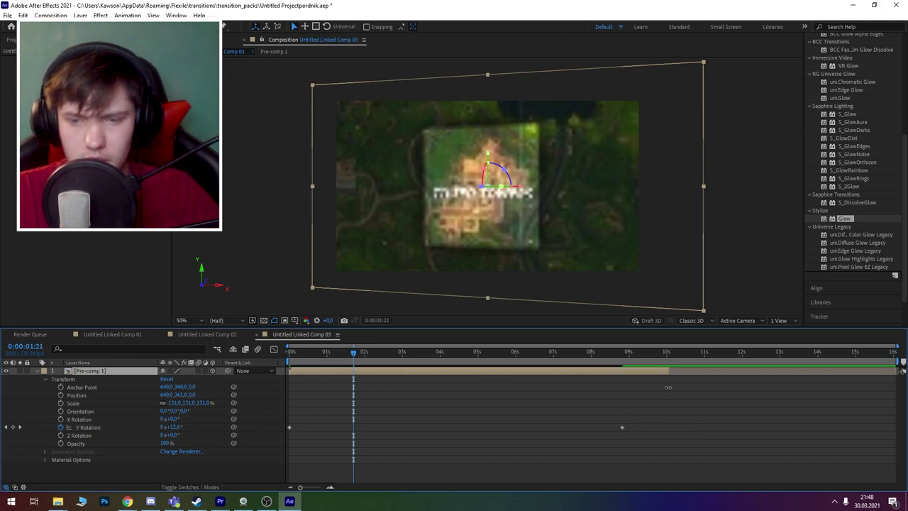
left_click_drag(896, 362, 667, 371)
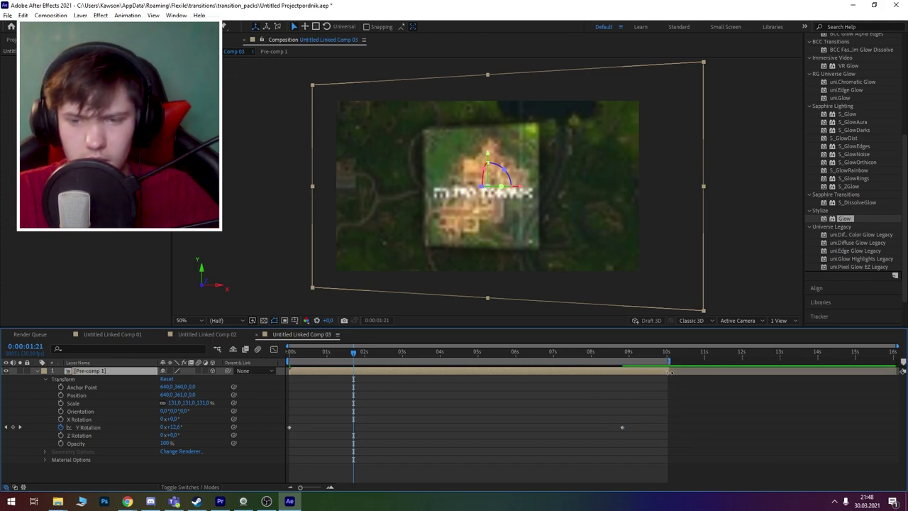
key("space")
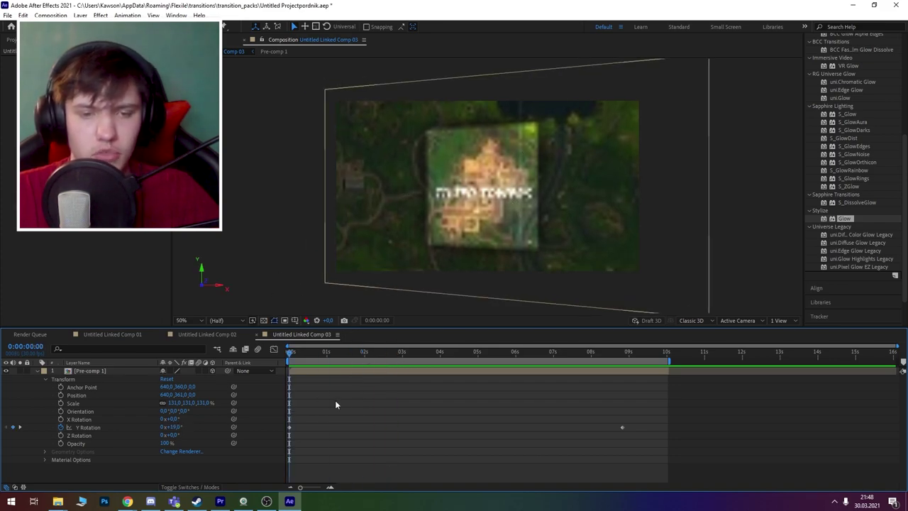
key("t")
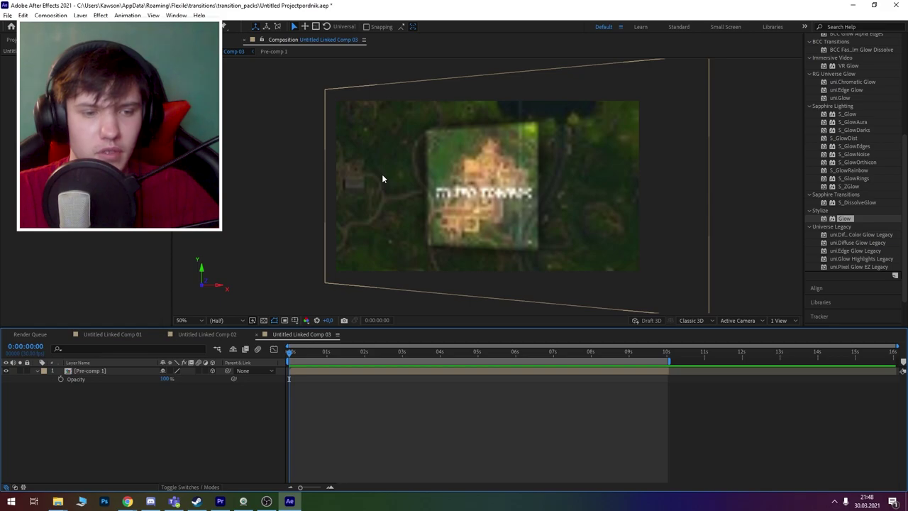
key("ctrl+t")
Step: Add the title 'lecimy na tilted' at 112 px, with LECIMY NA coloured white
left_click_drag(347, 149, 622, 261)
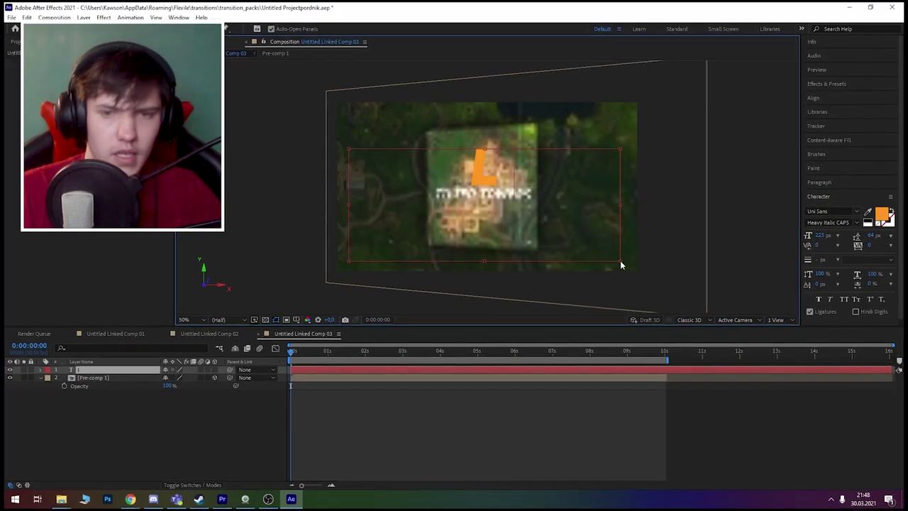
type("lecimy na")
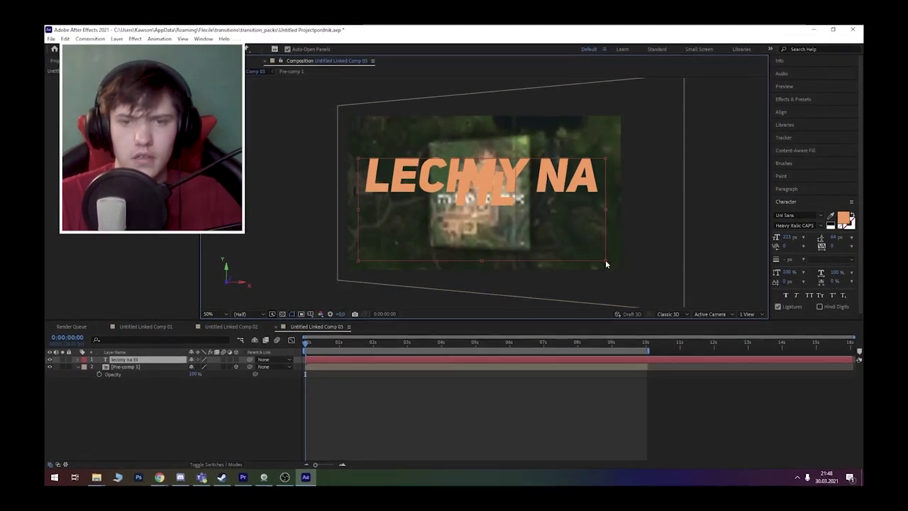
type(" tilted")
key("ctrl+a")
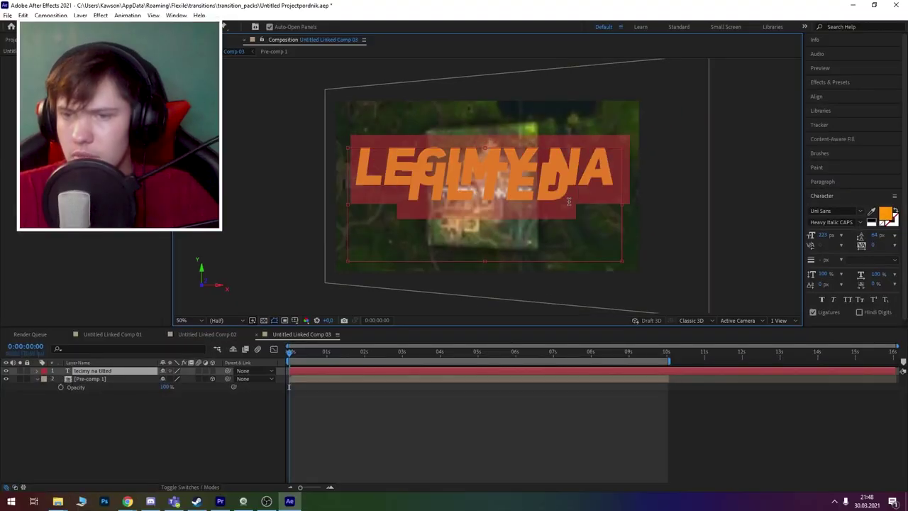
left_click_drag(816, 234, 775, 243)
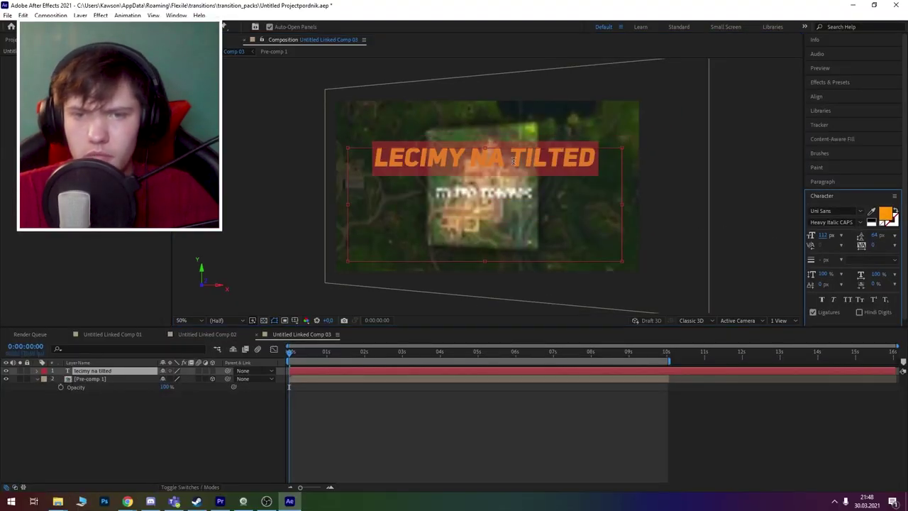
left_click_drag(512, 161, 348, 163)
left_click(884, 213)
left_click(342, 190)
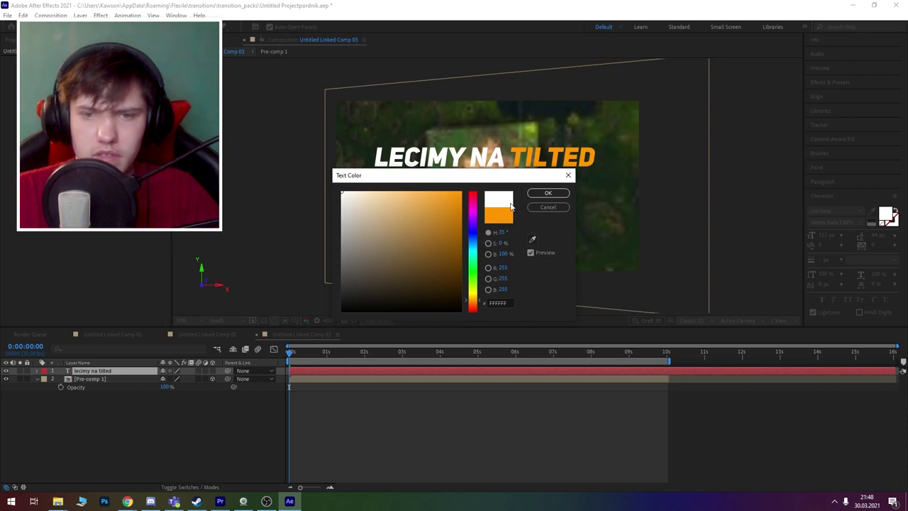
left_click(546, 195)
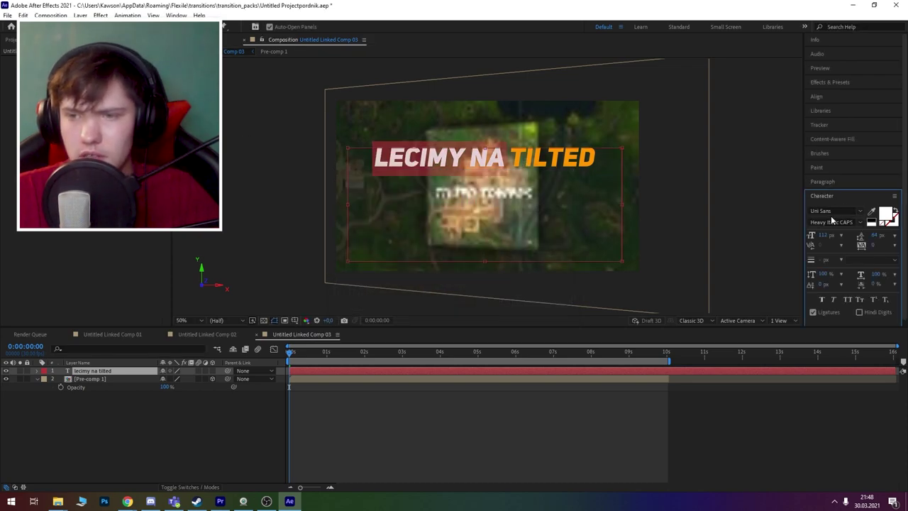
Step: Apply a Drop Shadow effect to the title layer
left_click(826, 82)
left_click(833, 93)
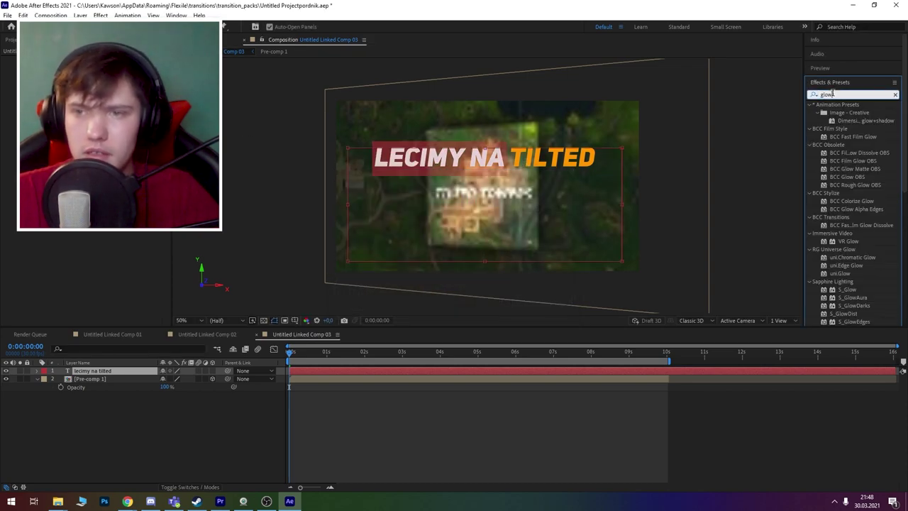
type("drop s")
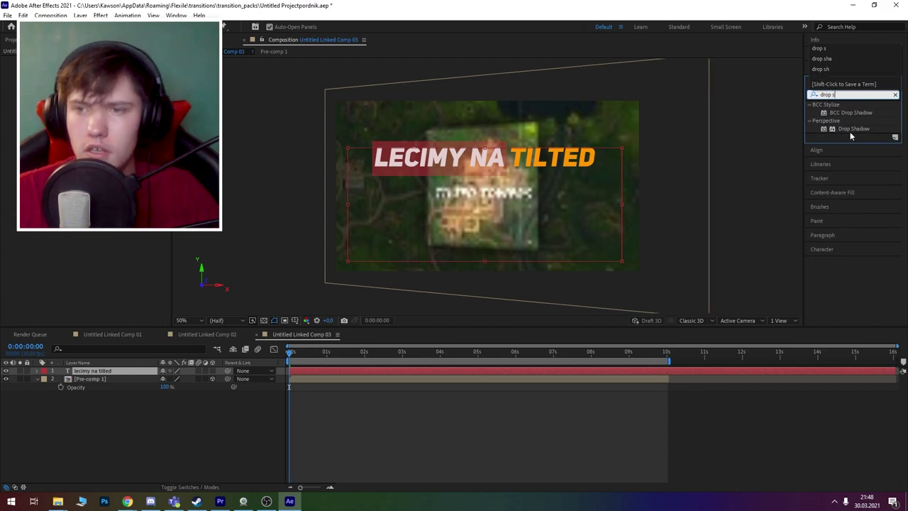
left_click_drag(854, 129, 445, 163)
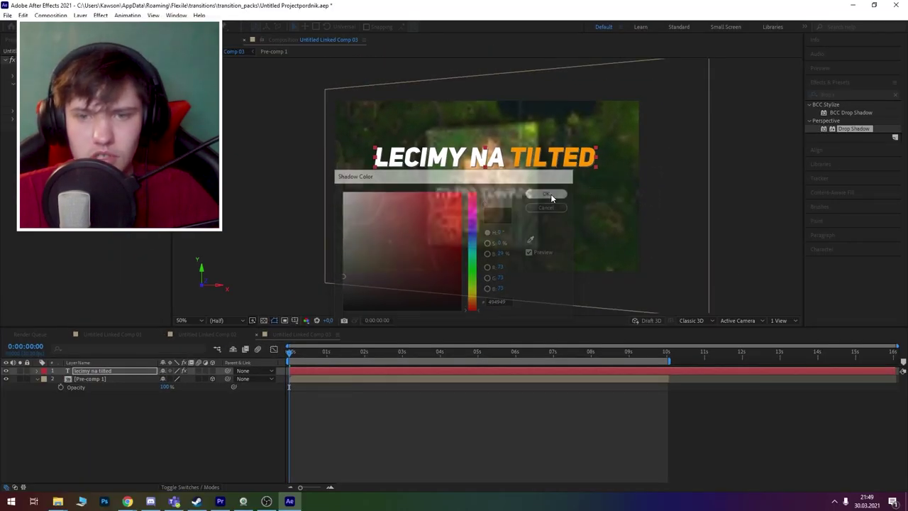
Step: Add Hue/Saturation with Colorize on and a time*66 expression on Colorize Hue to cycle colours
left_click(544, 194)
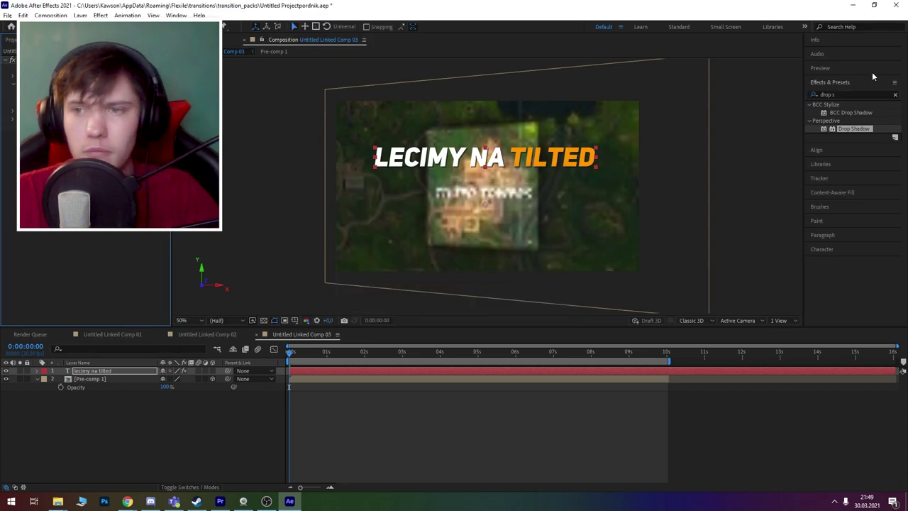
left_click(872, 72)
type("hue")
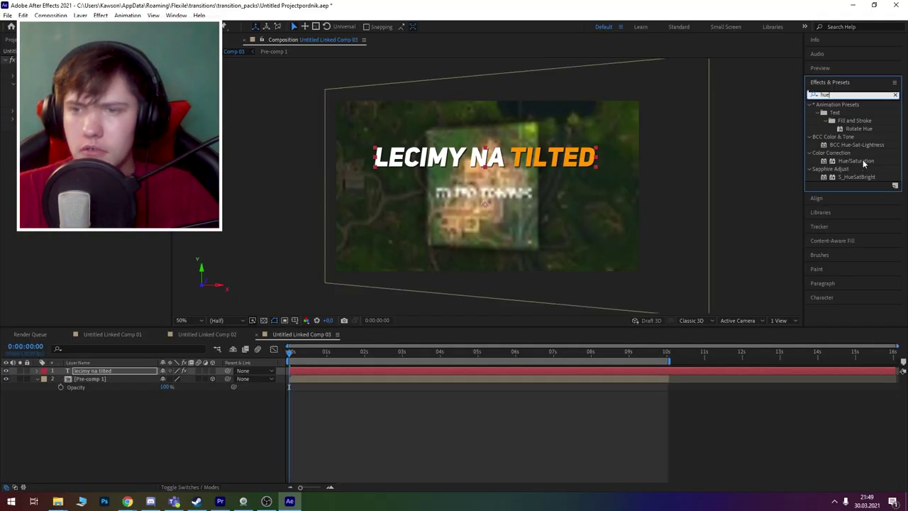
left_click_drag(773, 352, 278, 362)
left_click(396, 313)
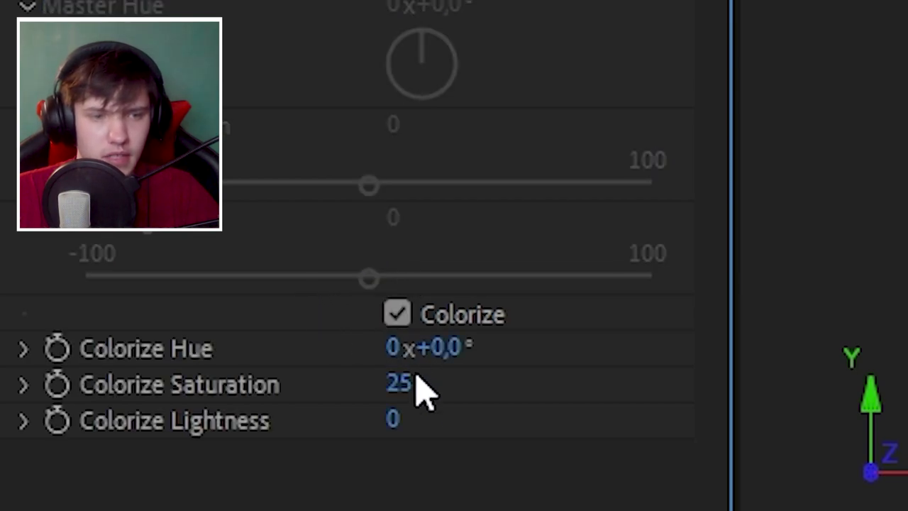
left_click_drag(401, 383, 495, 391)
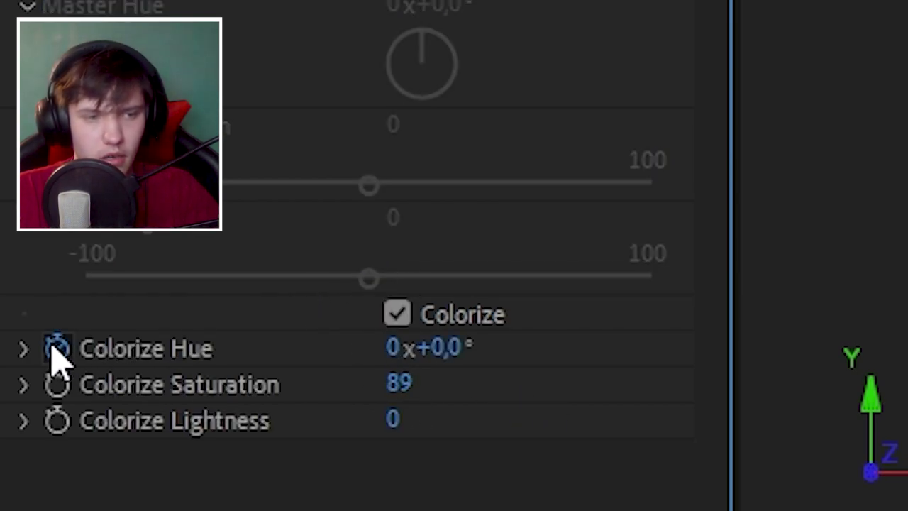
left_click(57, 348, "alt")
type("t")
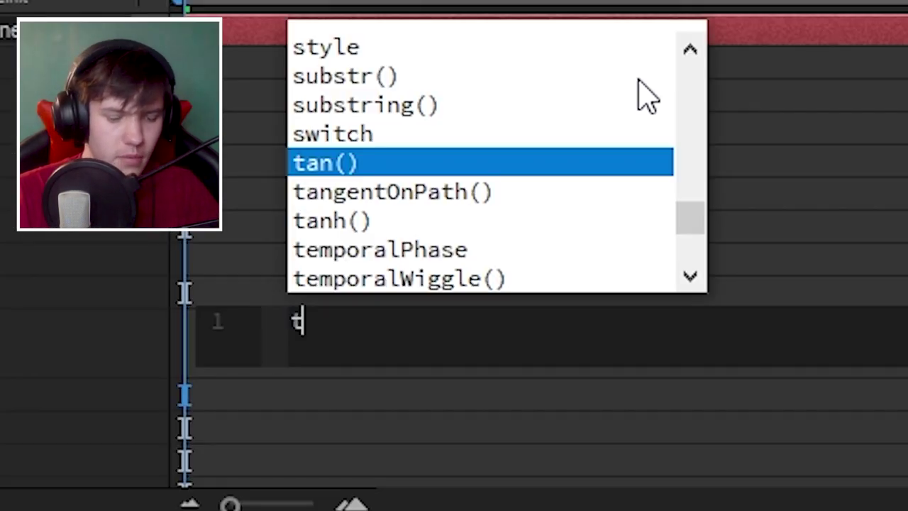
type("ime*66")
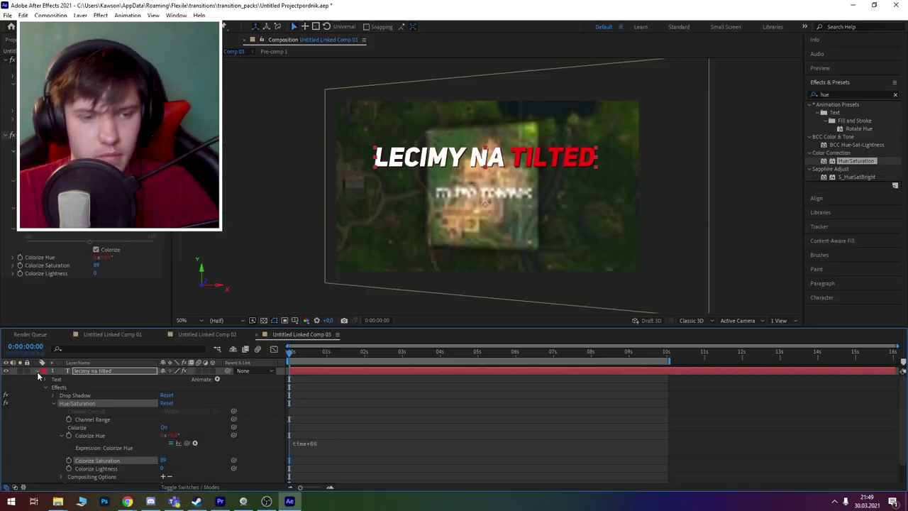
left_click(37, 372)
Step: Move the title lower and add a Glow with its radius raised from 10 to 46
left_click_drag(454, 163, 456, 259)
left_click(275, 367)
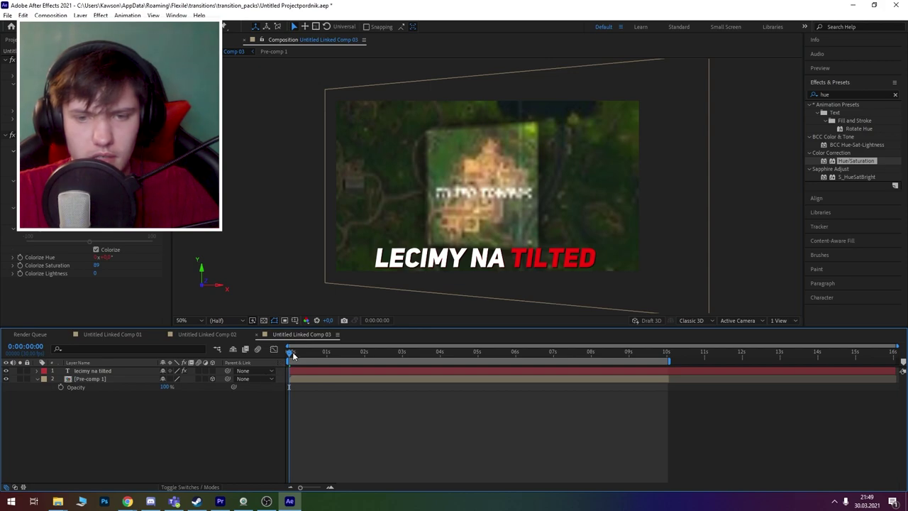
left_click_drag(292, 352, 405, 380)
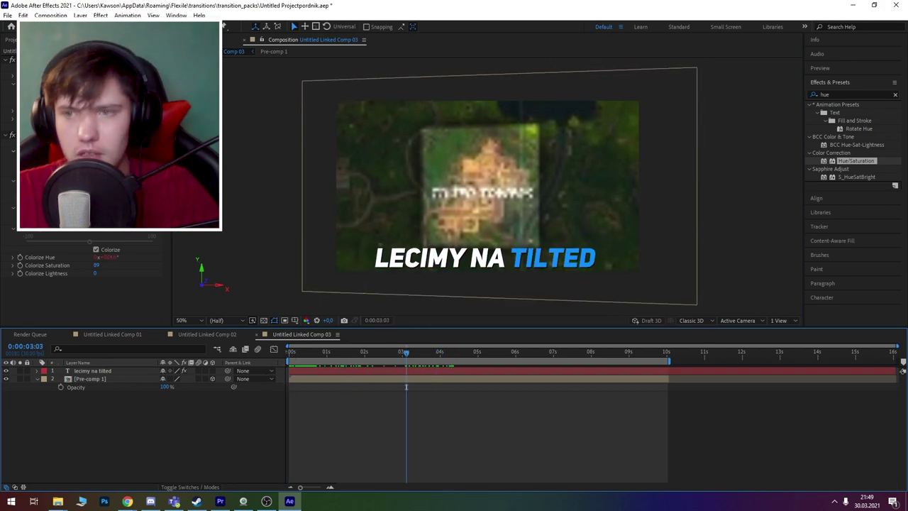
left_click(851, 95)
type("glow")
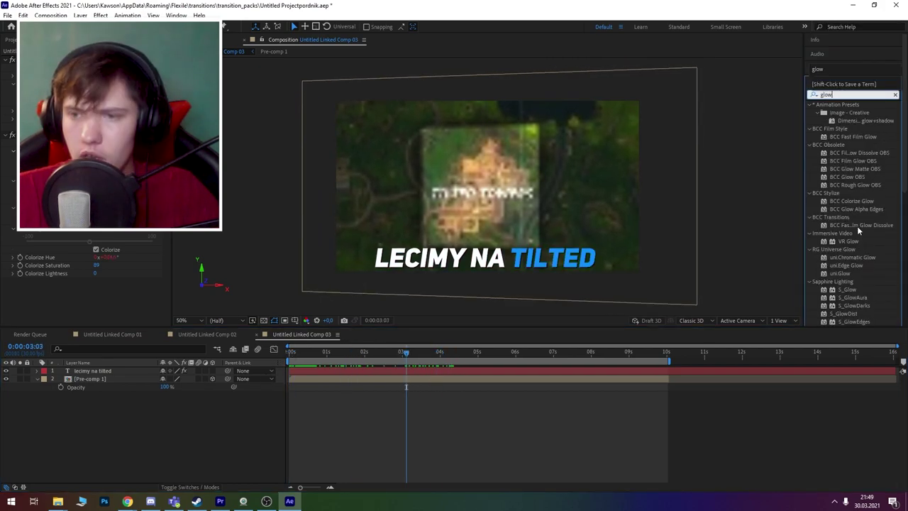
scroll(858, 178, "down", 5)
left_click_drag(846, 163, 485, 304)
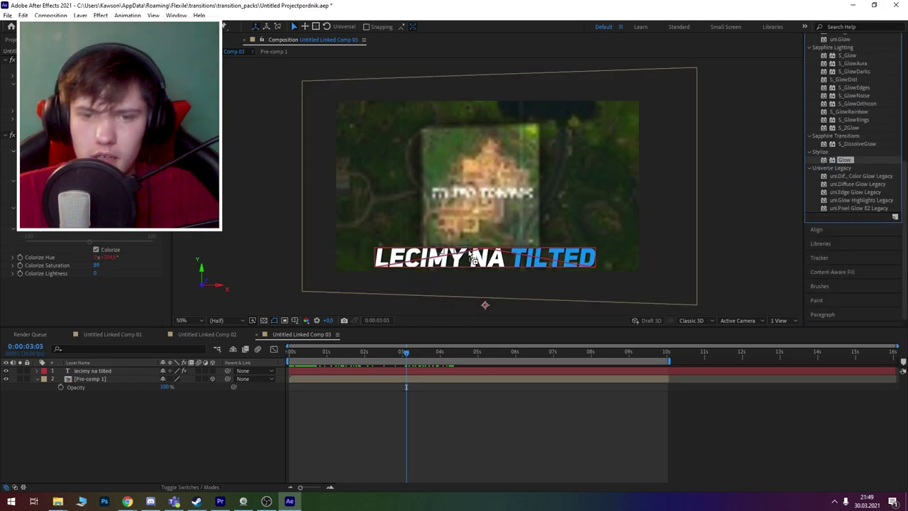
left_click_drag(103, 306, 114, 305)
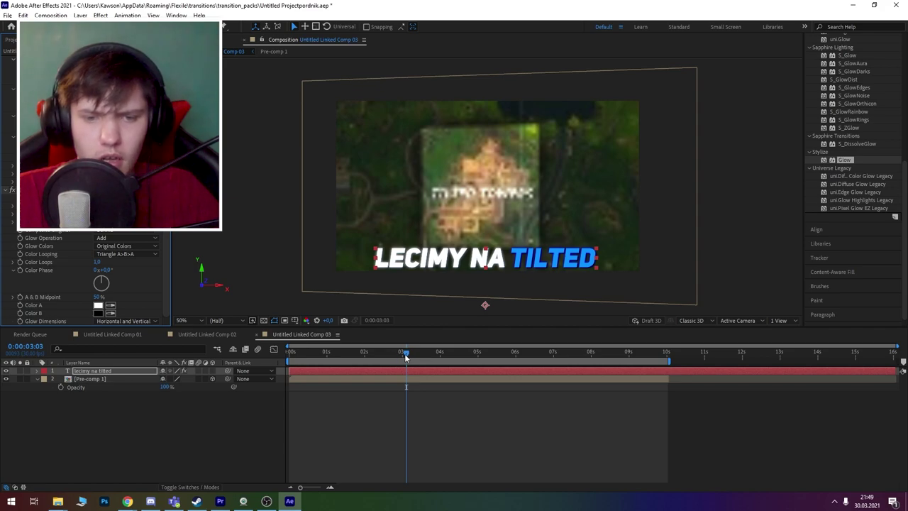
Step: Nudge the LECIMY NA TILTED text slightly back up and return to the start of the animation
left_click(405, 354)
mouse_move(459, 260)
left_mouse_down()
mouse_move(457, 244)
mouse_move(447, 243)
left_mouse_up()
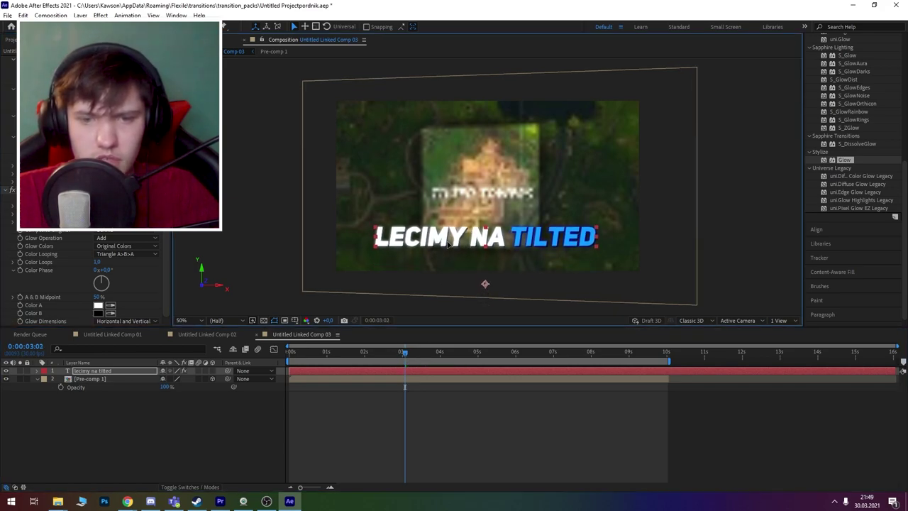
left_click(390, 410)
left_click_drag(405, 352, 284, 371)
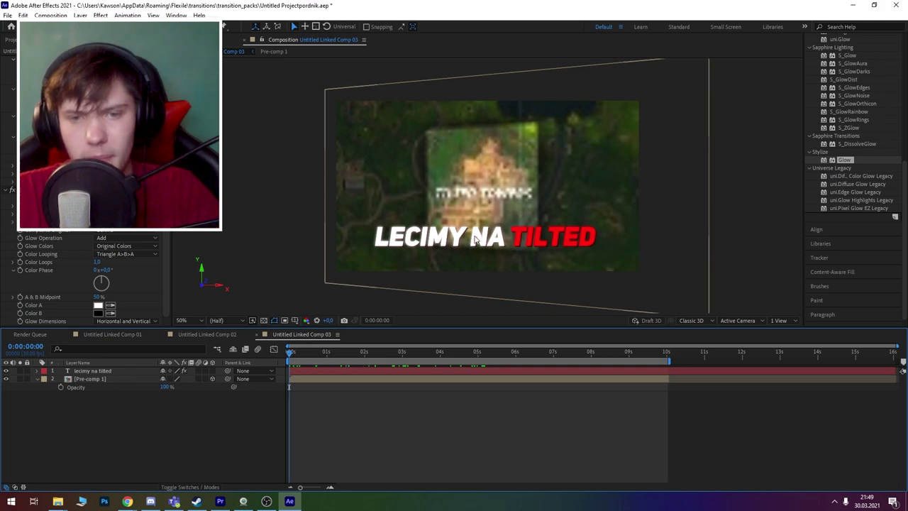
left_click(510, 241)
left_click_drag(511, 241, 511, 241)
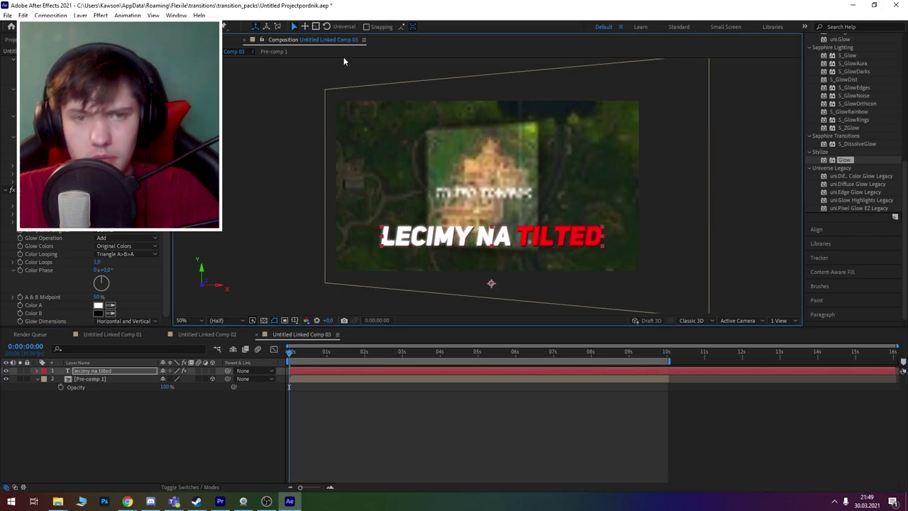
right_click(134, 421)
mouse_move(163, 319)
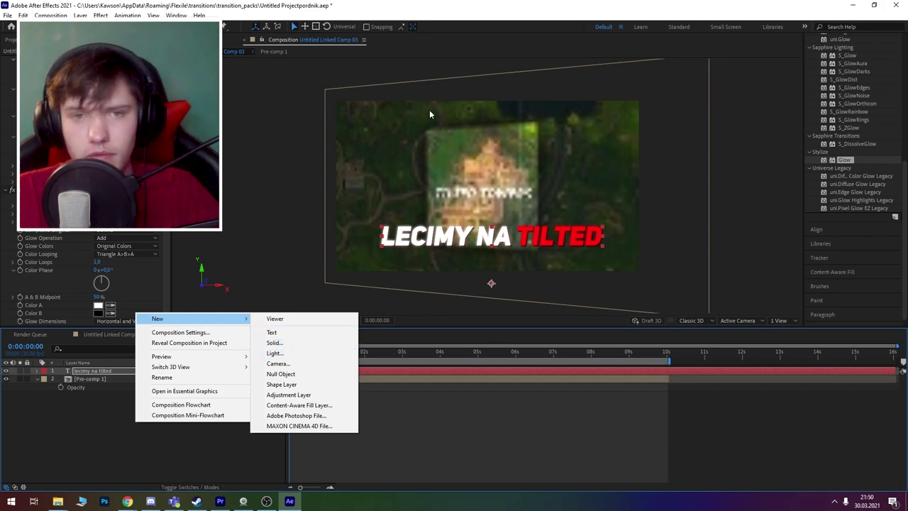
left_click(147, 458)
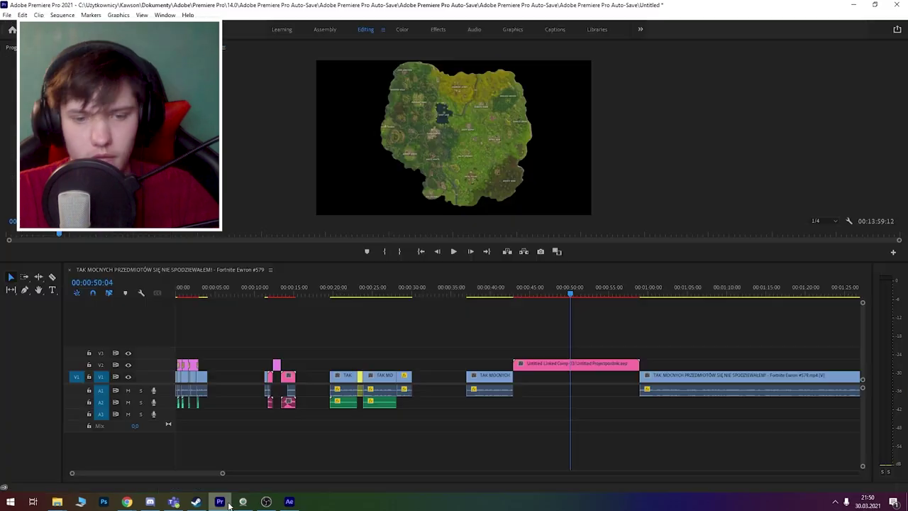
Step: Split the LECIMY NA TILTED comp clip at the playhead, ripple-delete its tail, and return to 43:10
left_click_drag(571, 294, 600, 300)
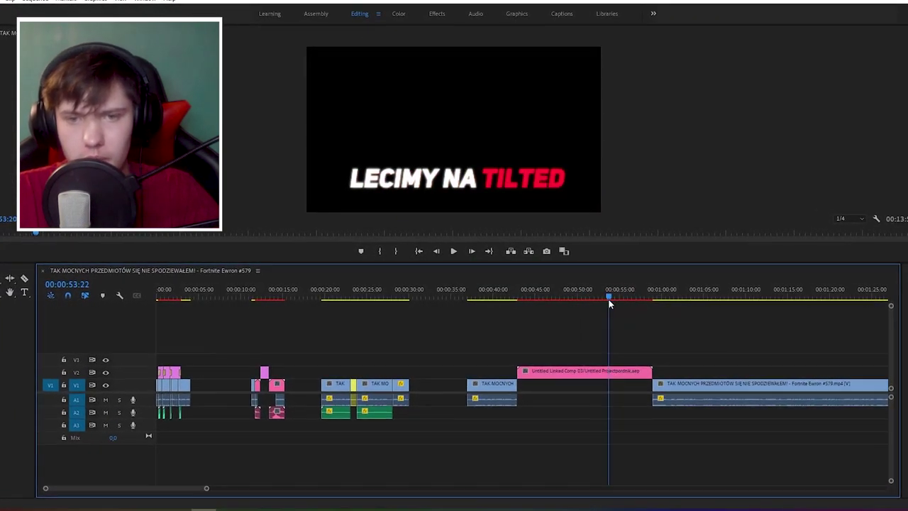
key("ctrl+k")
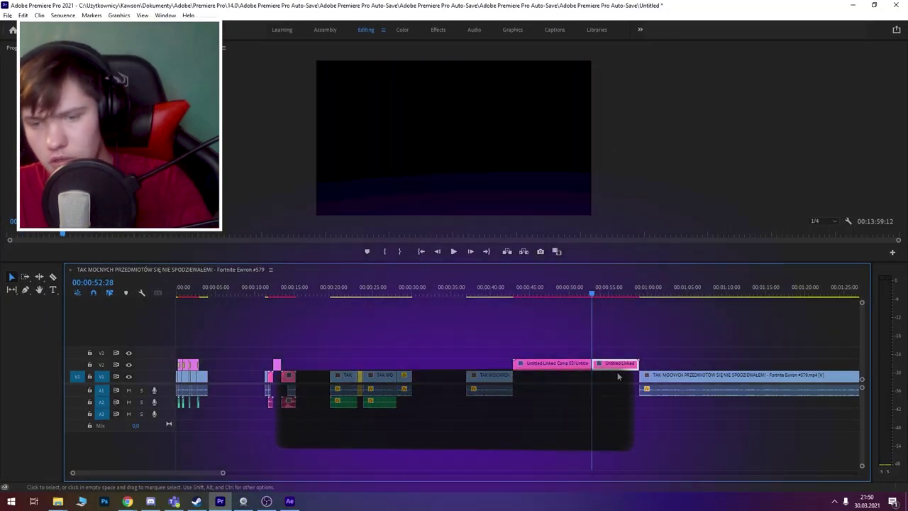
key("shift+Delete")
left_click(588, 297)
left_click_drag(589, 296, 516, 296)
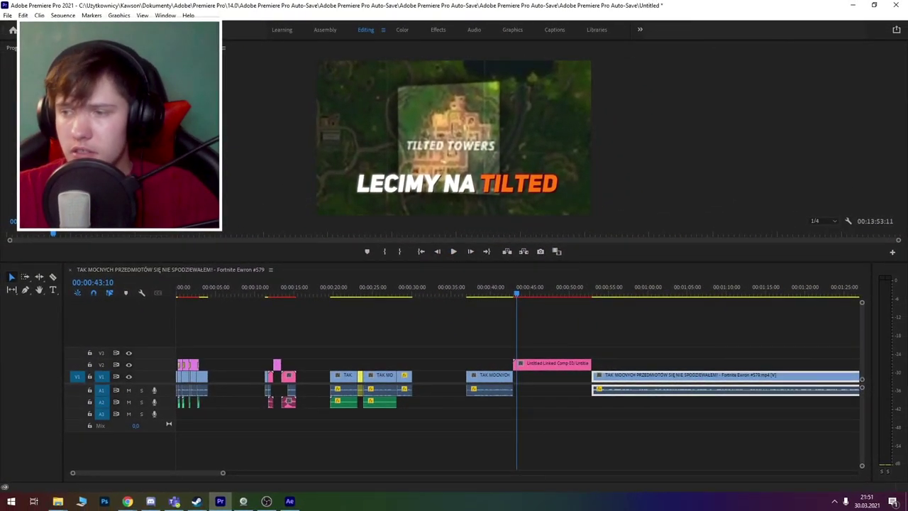
Step: Trim paski hd.png to the map clip and add a long FilmImpact Impact Pull at its start
left_click_drag(551, 349, 597, 354)
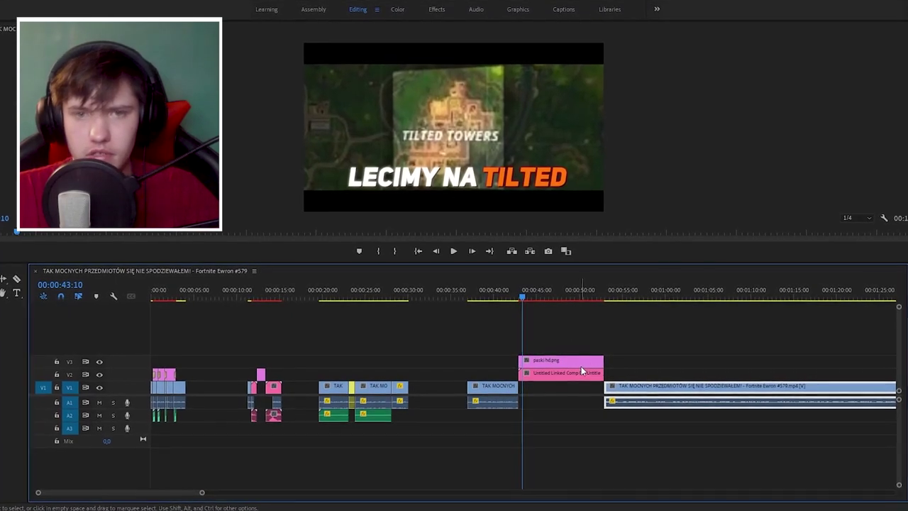
key("shift+7")
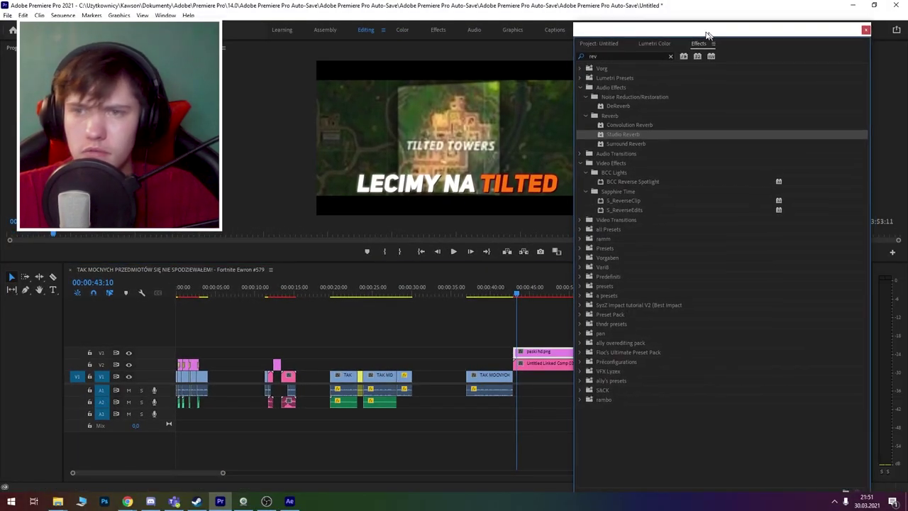
key("BackSpace")
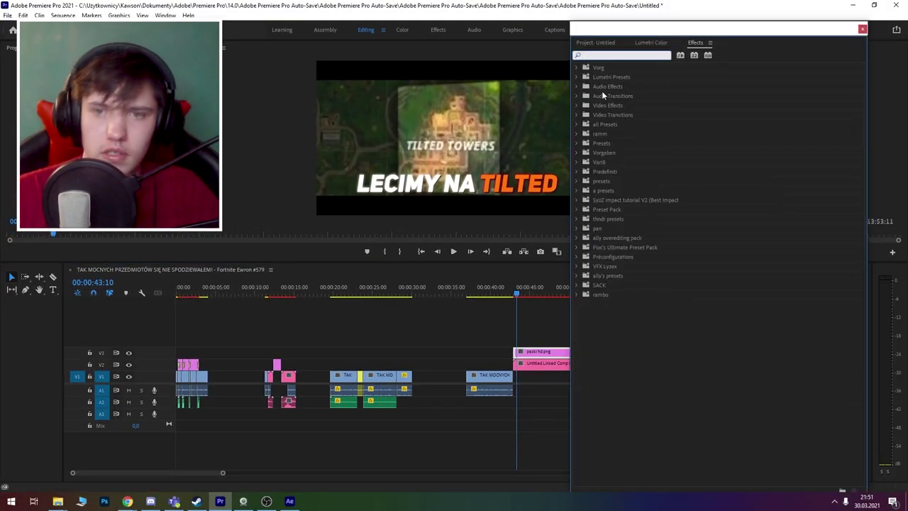
left_click(577, 114)
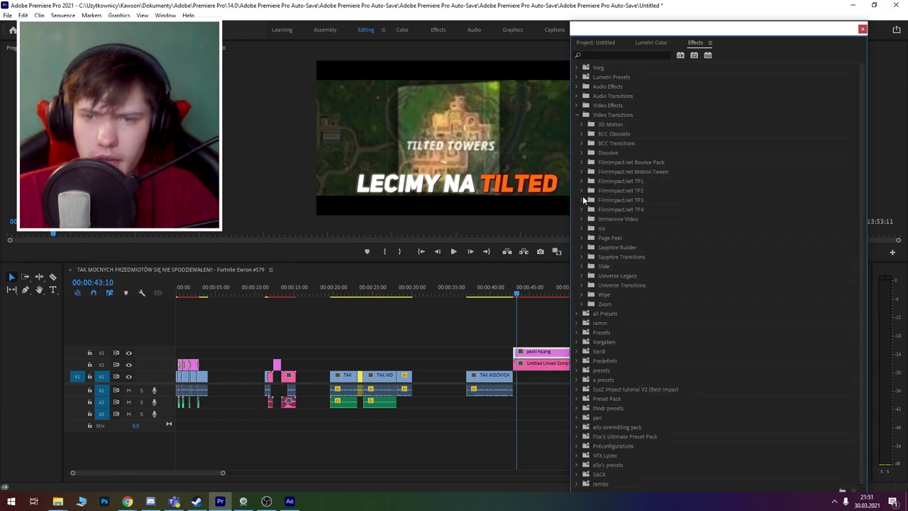
left_click(582, 162)
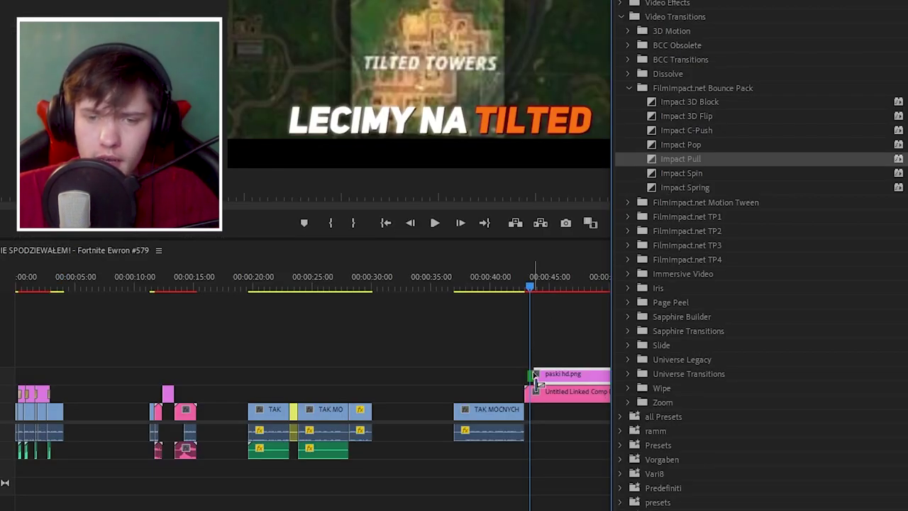
left_click_drag(631, 211, 517, 352)
left_click_drag(699, 34, 901, 56)
left_click(900, 56)
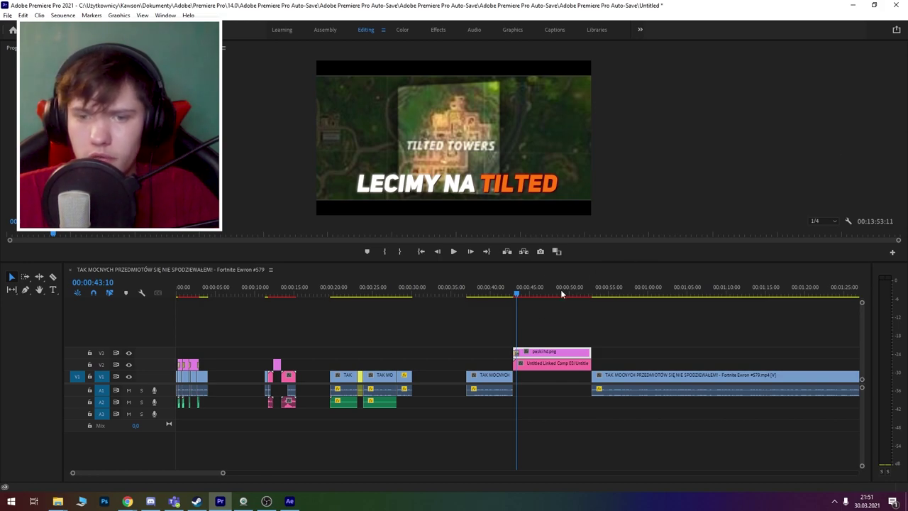
left_click(518, 358)
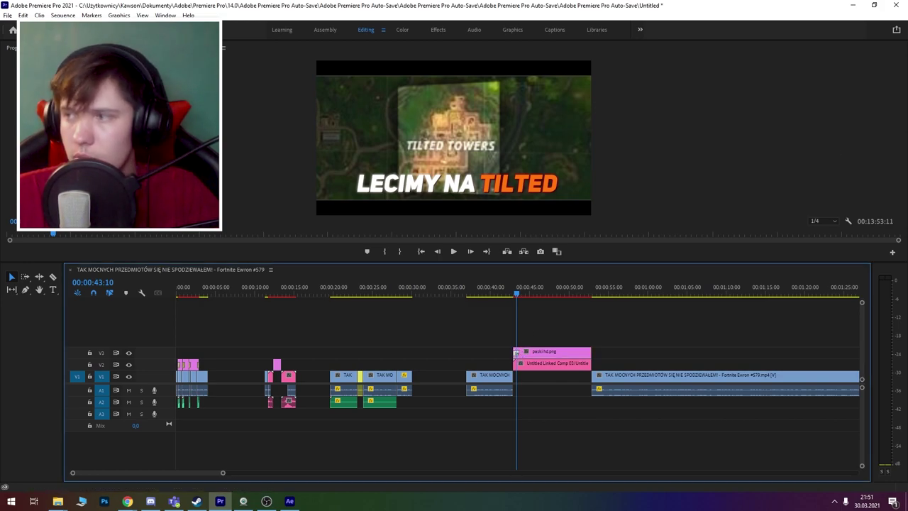
mouse_move(517, 352)
left_mouse_down()
mouse_move(585, 352)
mouse_move(541, 357)
left_mouse_up()
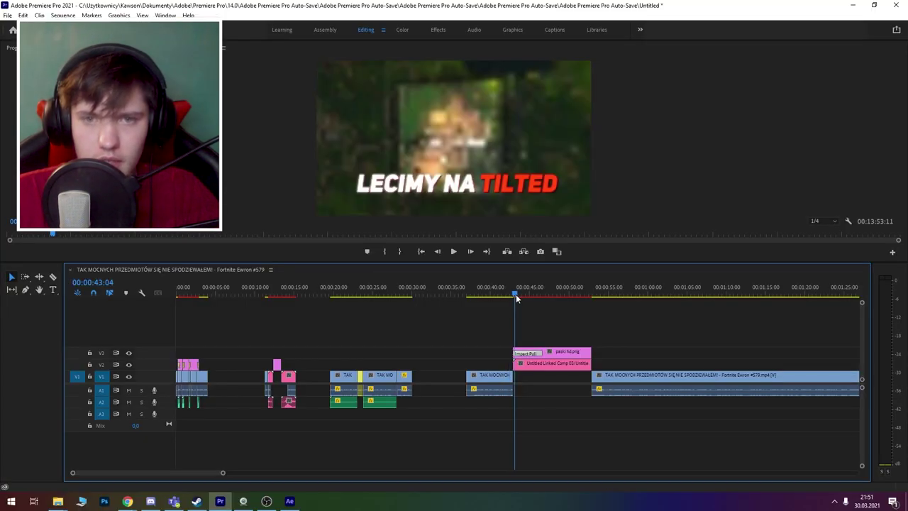
Step: Set the Particles_10.mp4 overlay's blend mode to Screen
mouse_move(515, 294)
left_mouse_down()
mouse_move(548, 306)
mouse_move(515, 312)
left_mouse_up()
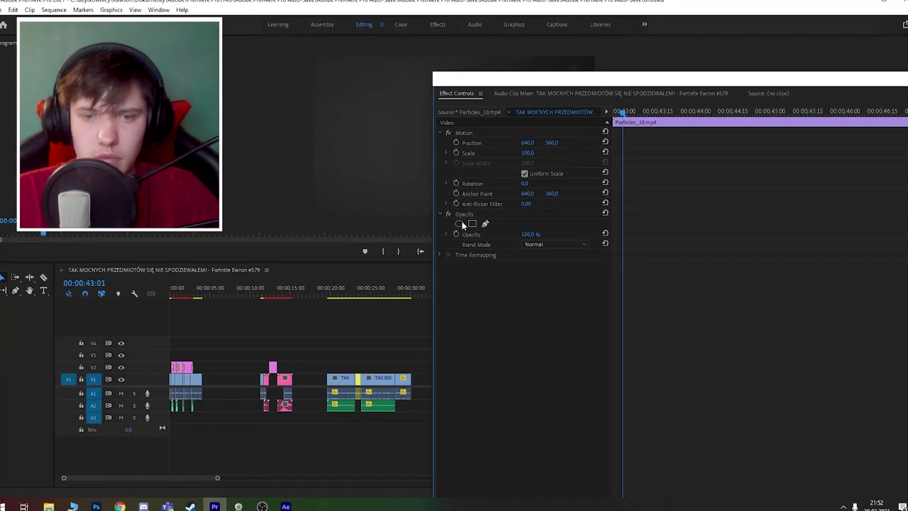
left_click(549, 244)
left_click(543, 345)
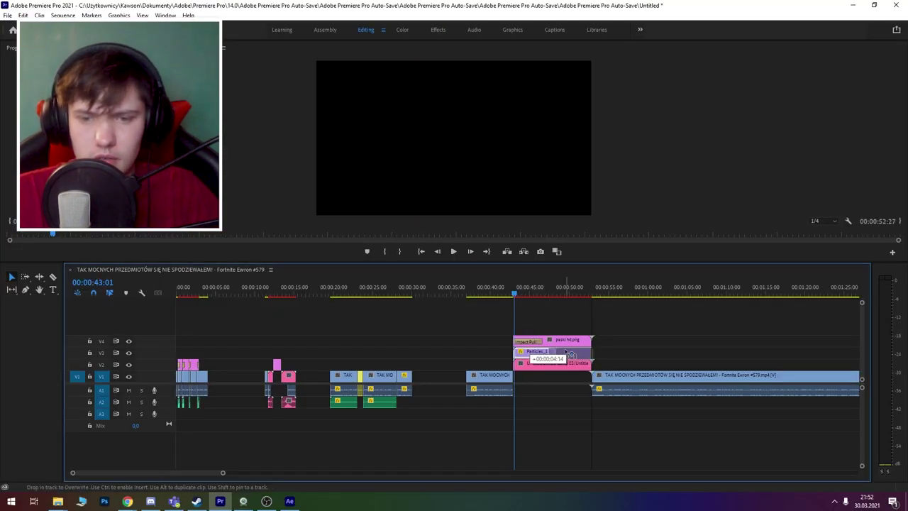
left_click(625, 338)
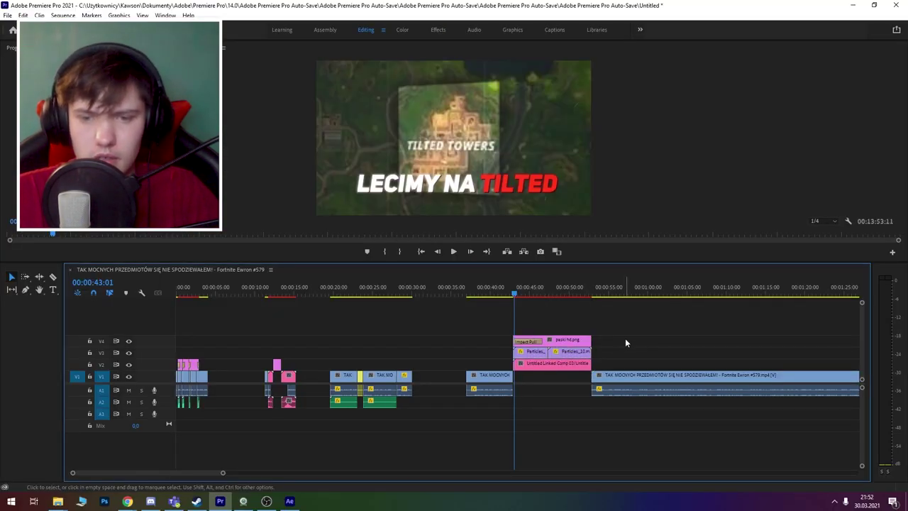
Step: Place an audio clip on A3 under the map intro at 00:44 and play it back
left_click(507, 288)
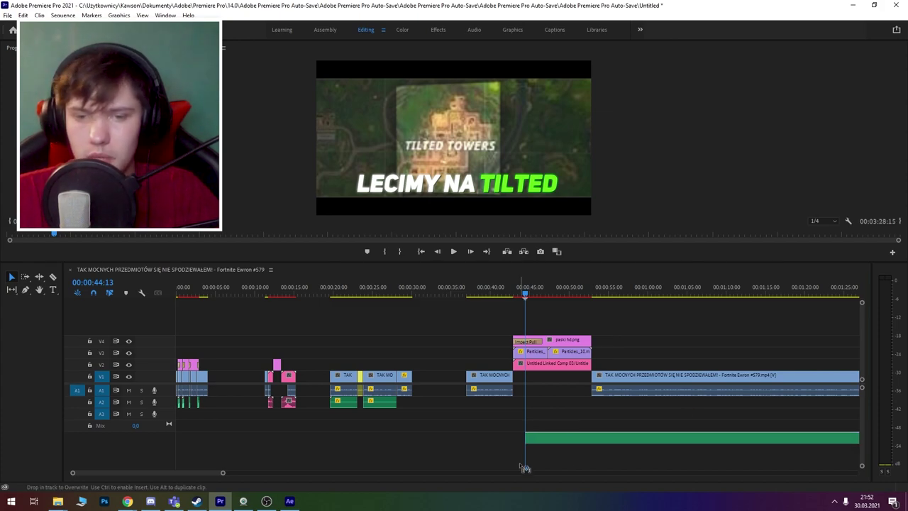
left_click_drag(525, 468, 525, 415)
key("c")
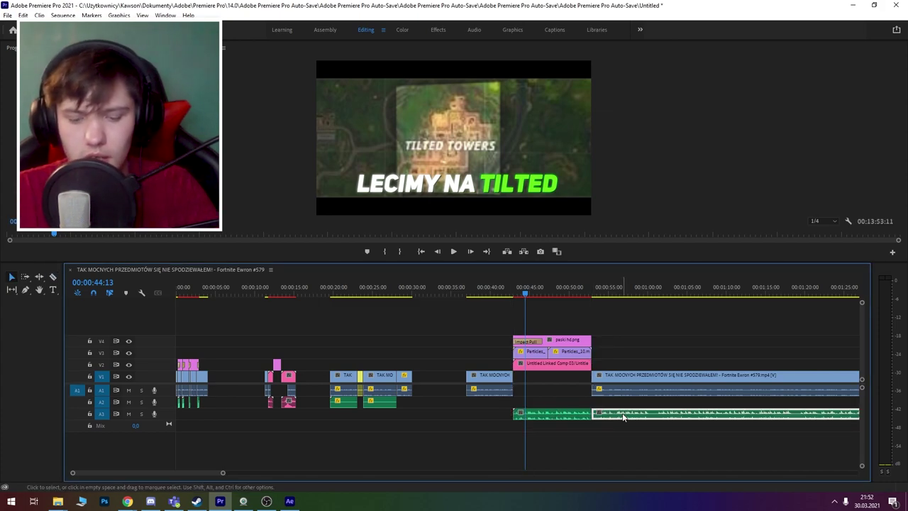
key("l")
key("l")
key("l")
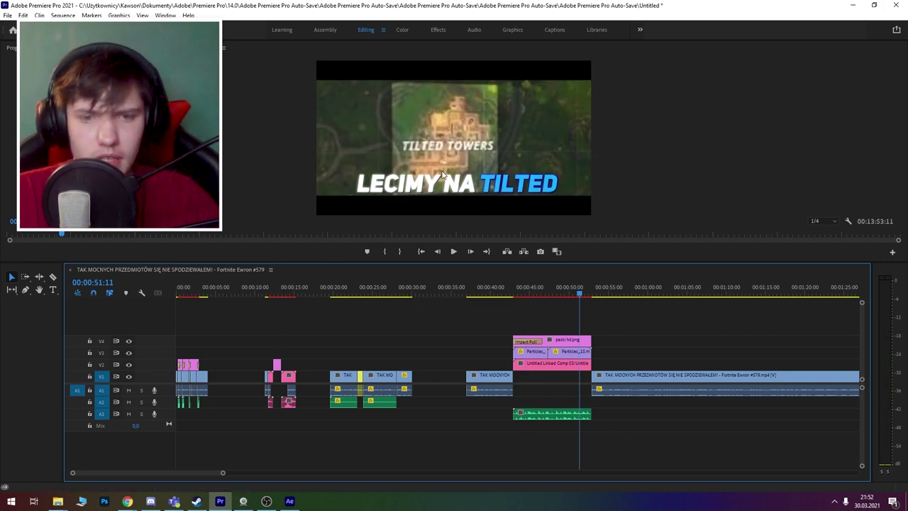
left_click(288, 502)
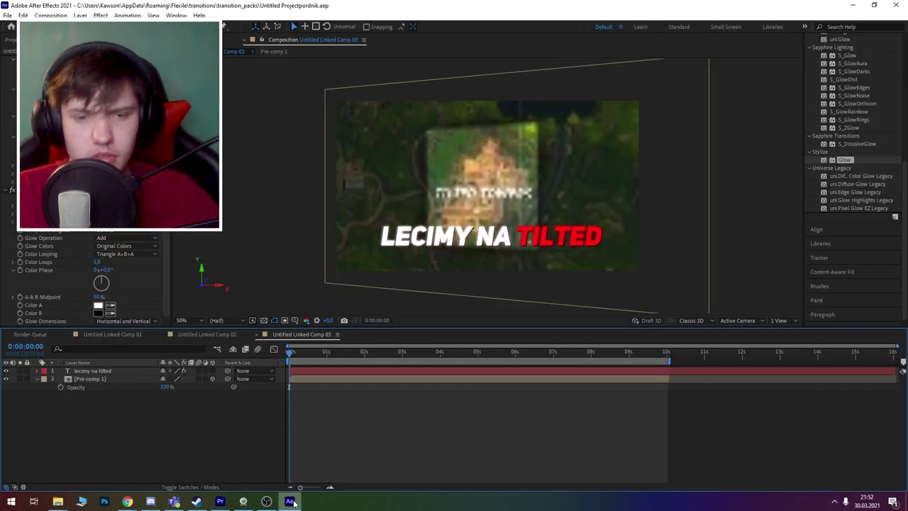
Step: Delete the LECIMY NA TILTED text layer and preview Untitled Linked Comp 03
left_click(138, 371)
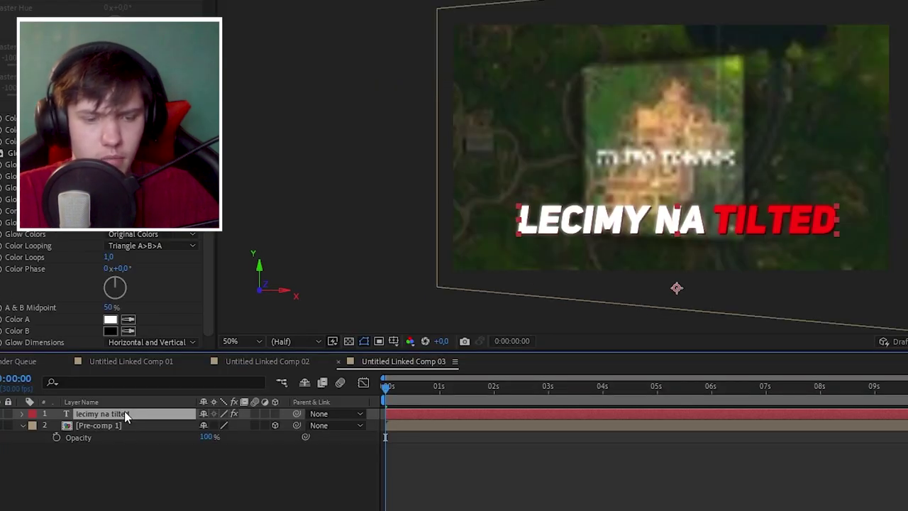
key("Delete")
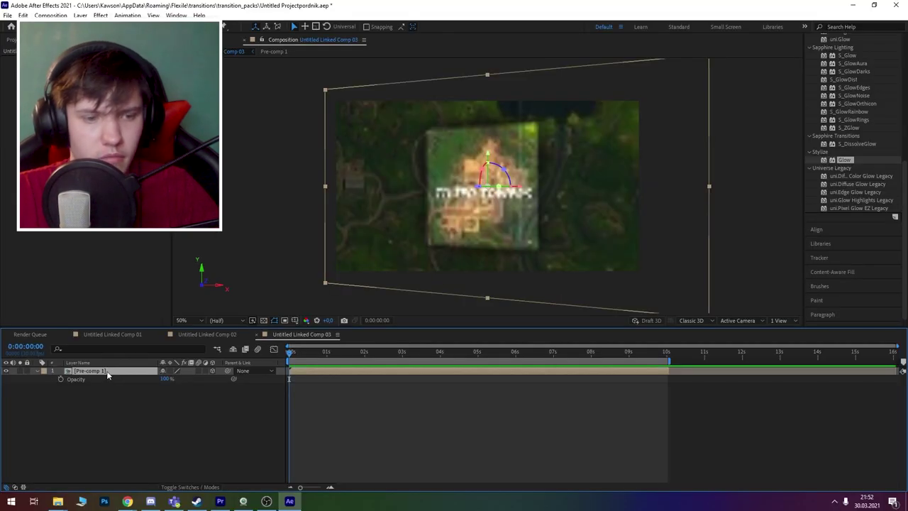
double_click(92, 415)
left_click(246, 333)
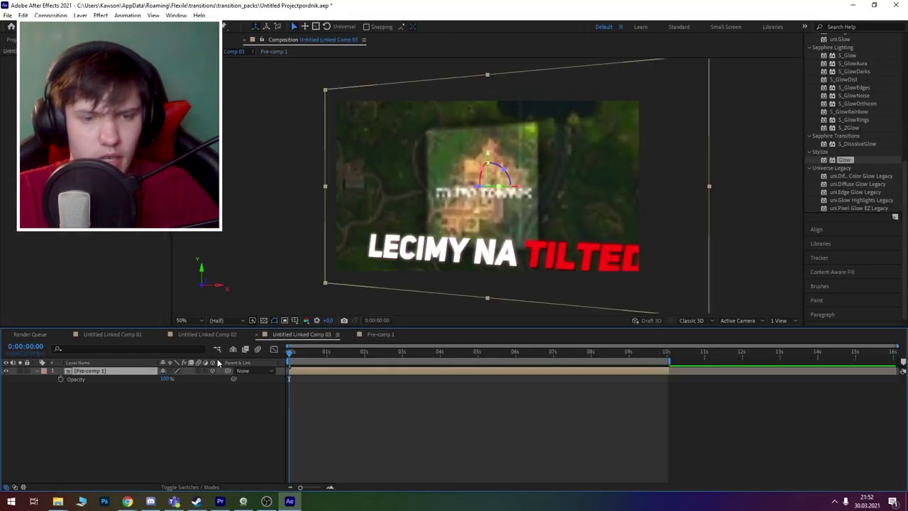
mouse_move(295, 356)
left_mouse_down()
mouse_move(624, 353)
mouse_move(467, 377)
left_mouse_up()
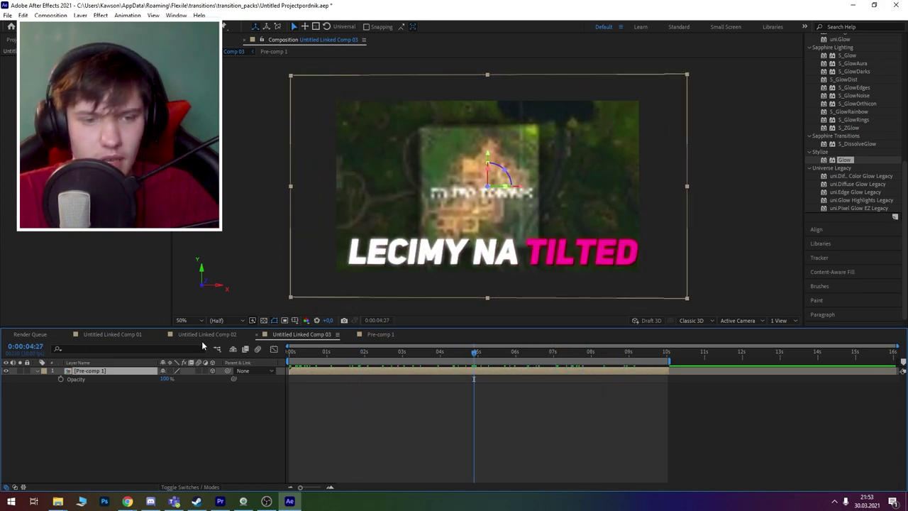
Step: Nudge the LECIMY NA TILTED title slightly down-right inside Pre-comp 1 and save
double_click(149, 371)
left_click_drag(448, 240, 448, 244)
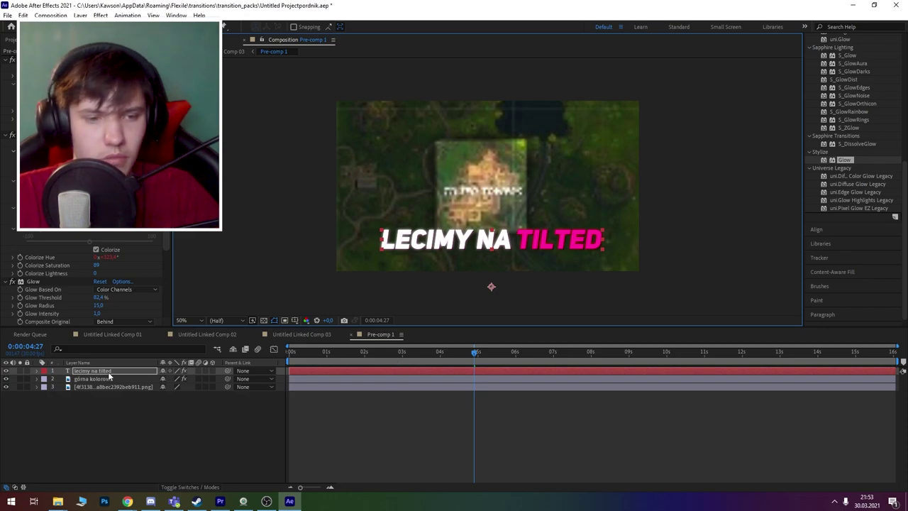
key("alt+Tab")
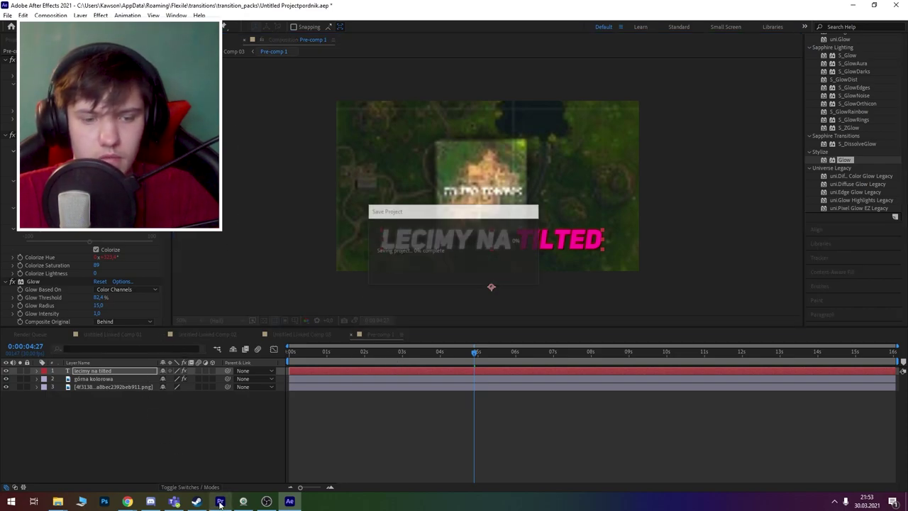
left_click_drag(568, 293, 581, 293)
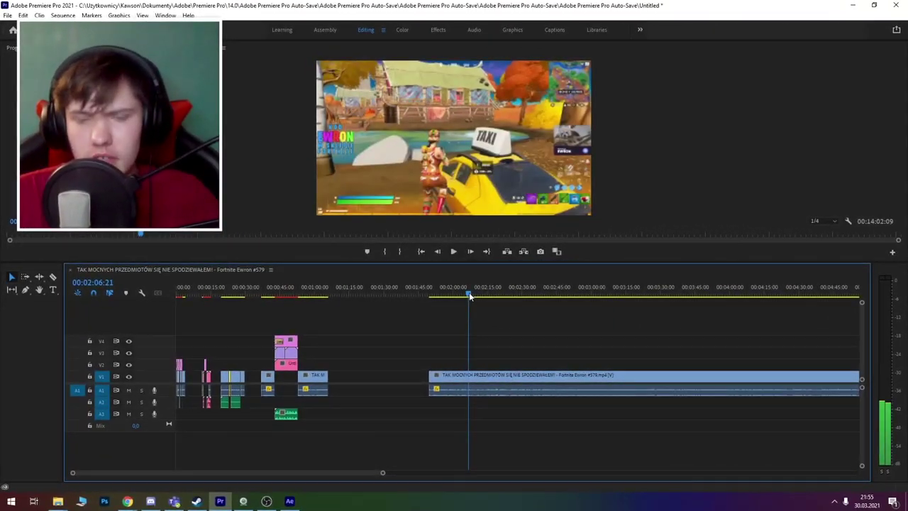
Step: Scrub the long V1 gameplay clip around 2:06 to 2:11 to find moments to keep
mouse_move(469, 292)
left_mouse_down()
mouse_move(478, 296)
mouse_move(443, 306)
left_mouse_up()
Step: Delete the gameplay after about 2:41 and ripple-delete the stretch up to 2:08:10
left_click_drag(551, 325, 551, 327)
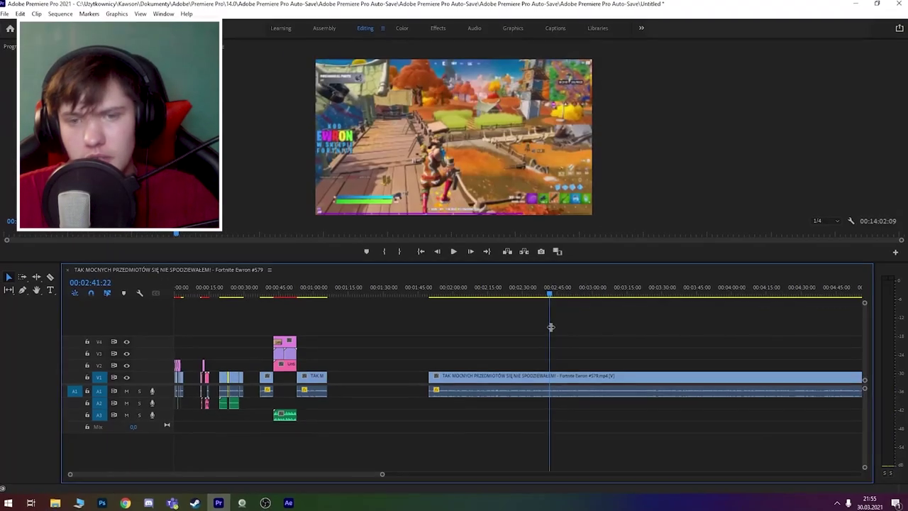
key("ctrl+k")
left_click(588, 390)
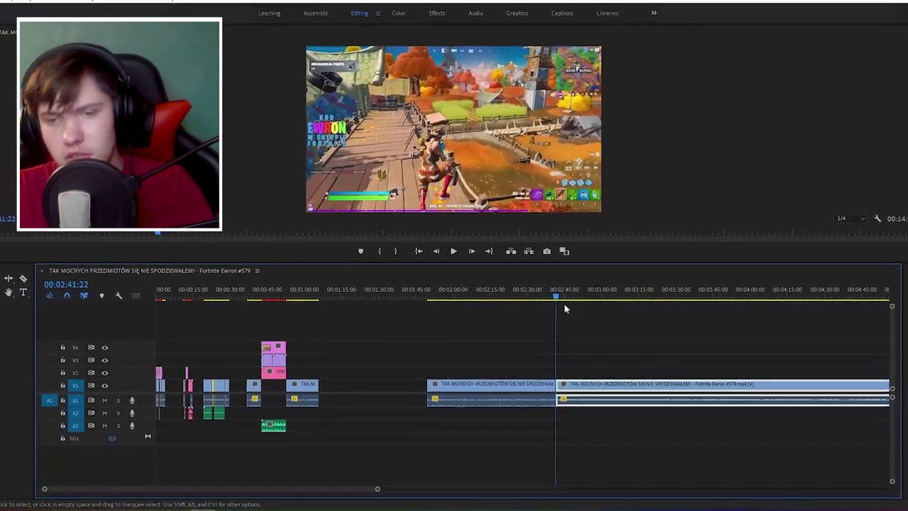
key("Delete")
mouse_move(564, 304)
left_mouse_down()
mouse_move(427, 315)
mouse_move(434, 328)
mouse_move(459, 325)
left_mouse_up()
key("ctrl+k")
left_click(473, 298)
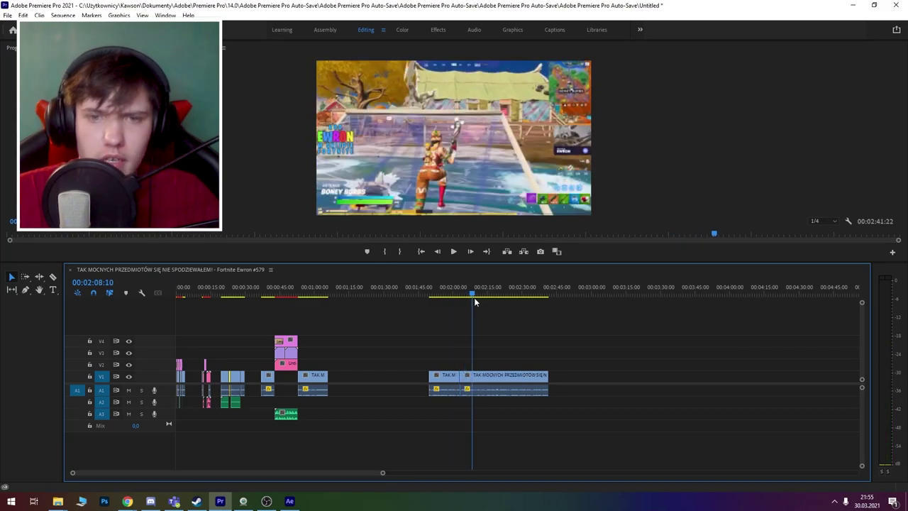
key("q")
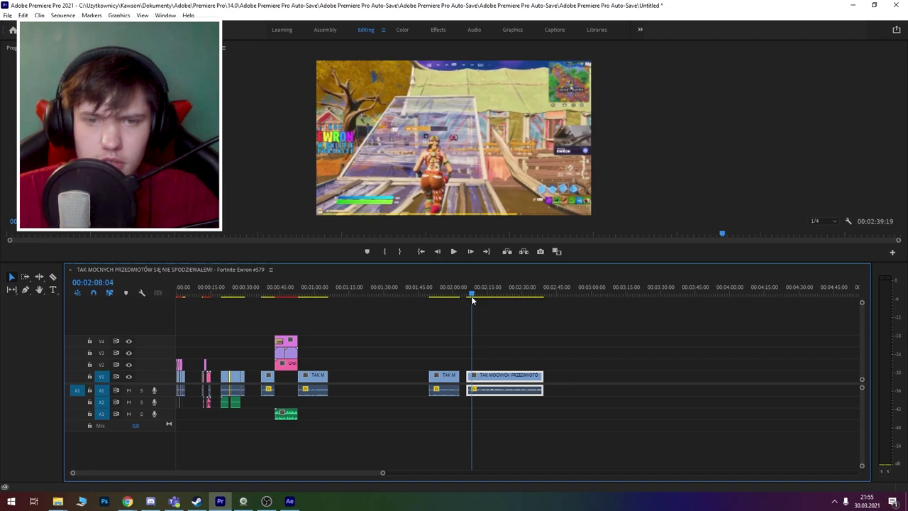
Step: Split the gameplay at about 2:19 and lay a long audio clip on A2 at 1:51
mouse_move(471, 296)
left_mouse_down()
mouse_move(492, 309)
mouse_move(492, 320)
left_mouse_up()
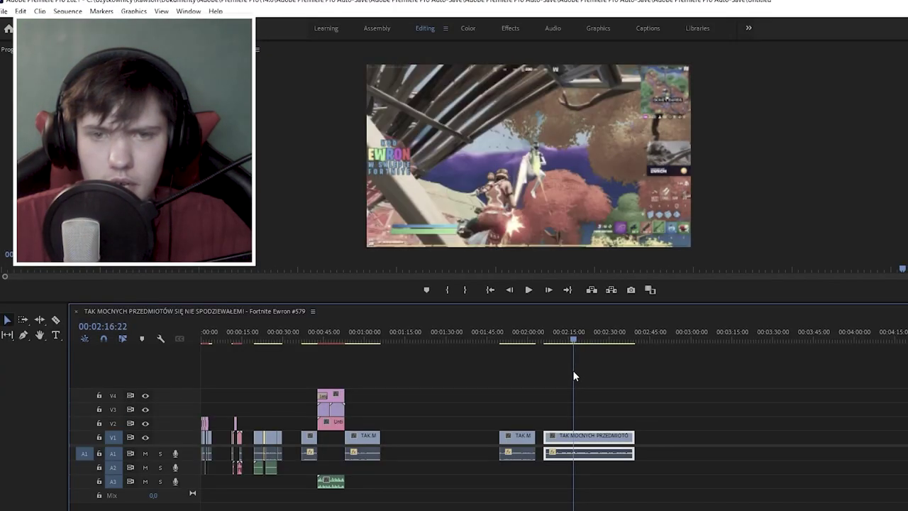
left_click_drag(573, 370, 588, 355)
key("ctrl+k")
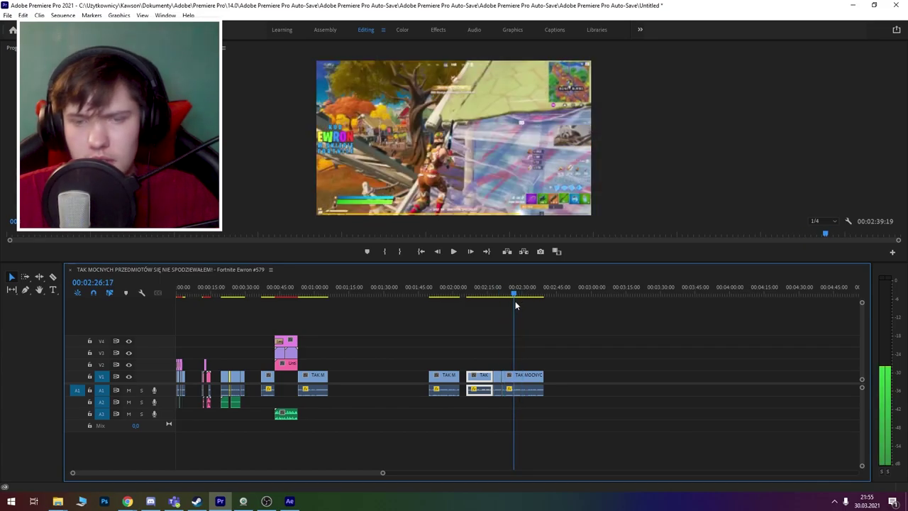
left_click_drag(515, 301, 432, 305)
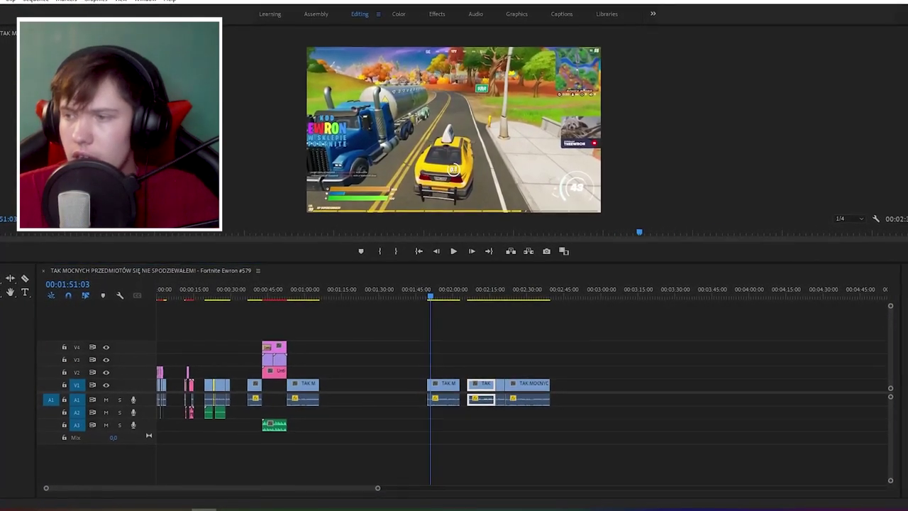
left_click_drag(776, 320, 430, 411)
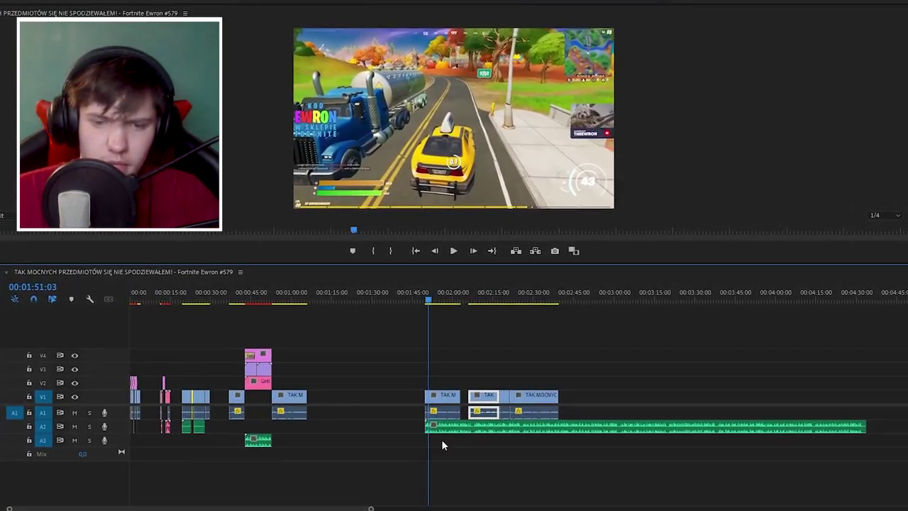
Step: Cut the A2 audio near 00:02:03, delete its tail, and shift a gameplay piece
left_click(462, 427)
left_click(483, 427)
key("Delete")
left_click_drag(483, 412, 469, 386)
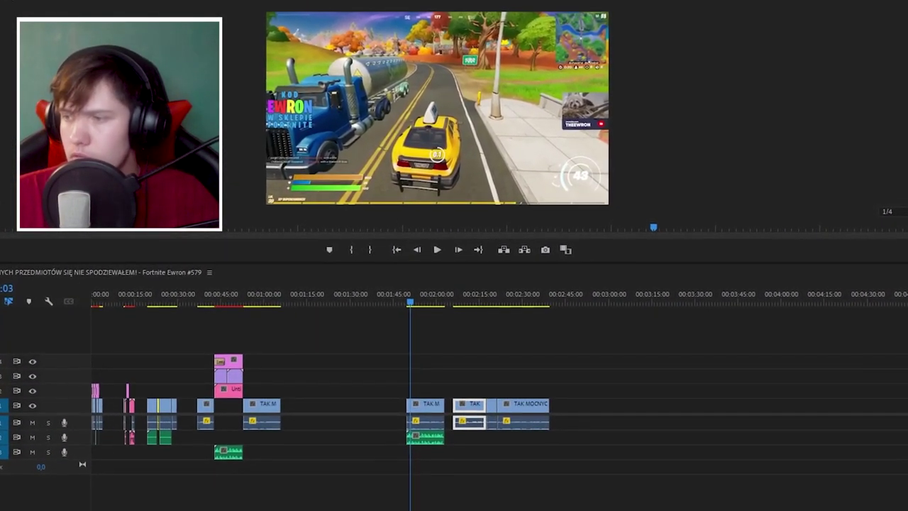
Step: Place a colour-bars clip on V1 among the gameplay pieces, then remove it
left_click_drag(578, 441, 436, 397)
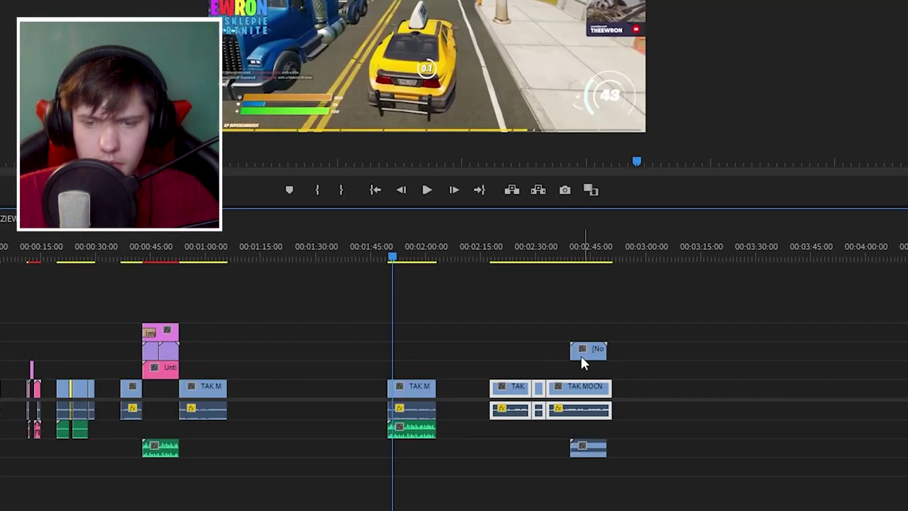
left_click_drag(555, 351, 471, 376)
key("c")
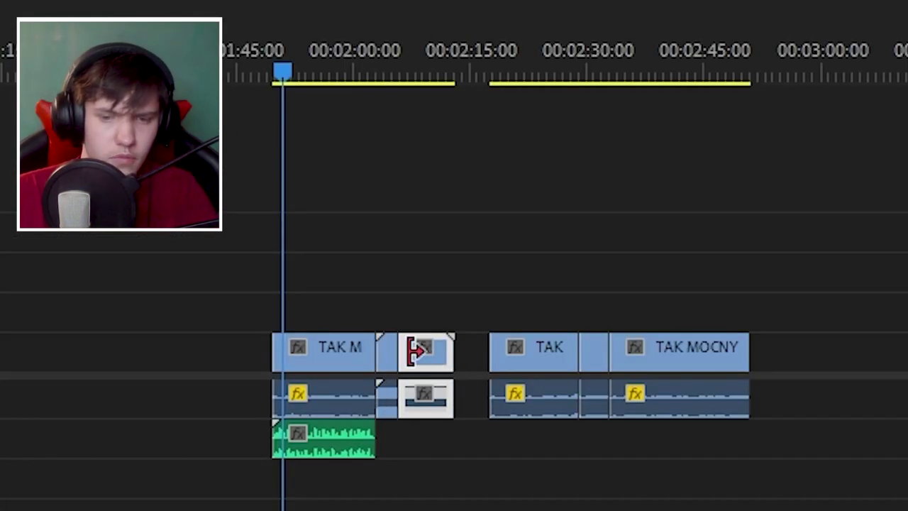
key("Delete")
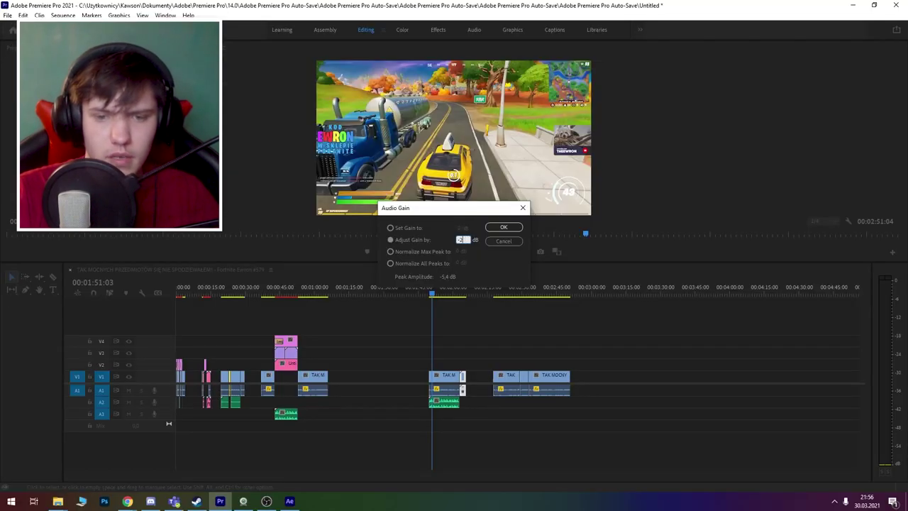
Step: Adjust the A2 sound's audio gain and play the sequence to hear the result
key("Return")
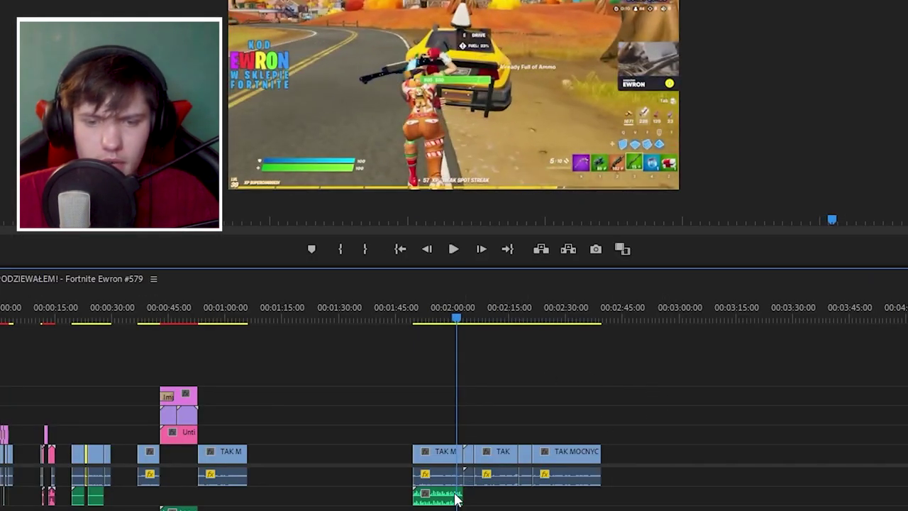
left_click(454, 403)
key("g")
key("Return")
key("space")
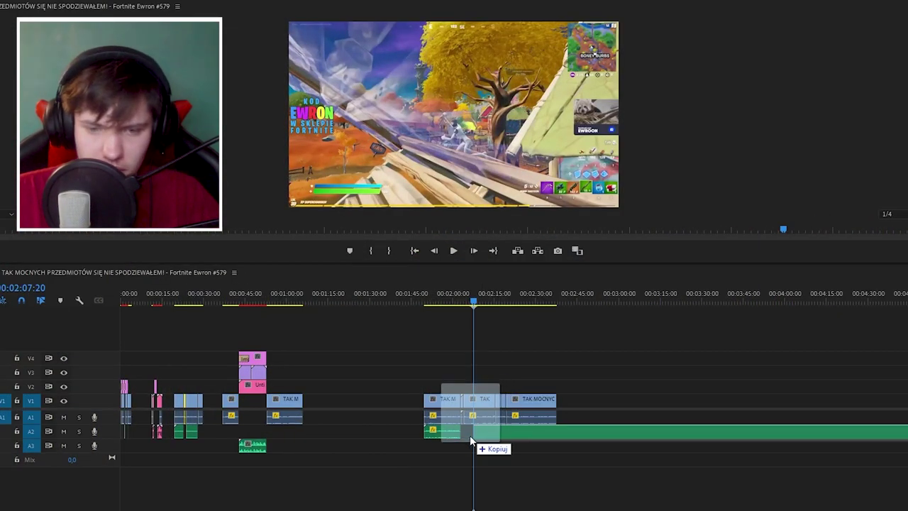
Step: Add a short sound effect on A3 under the second gameplay piece and adjust its gain
left_click_drag(454, 410, 469, 411)
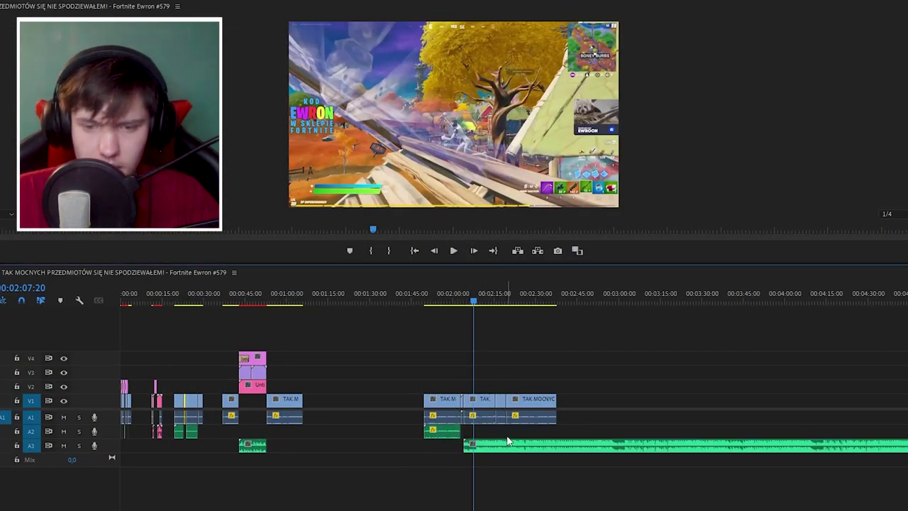
left_click_drag(502, 443, 485, 446)
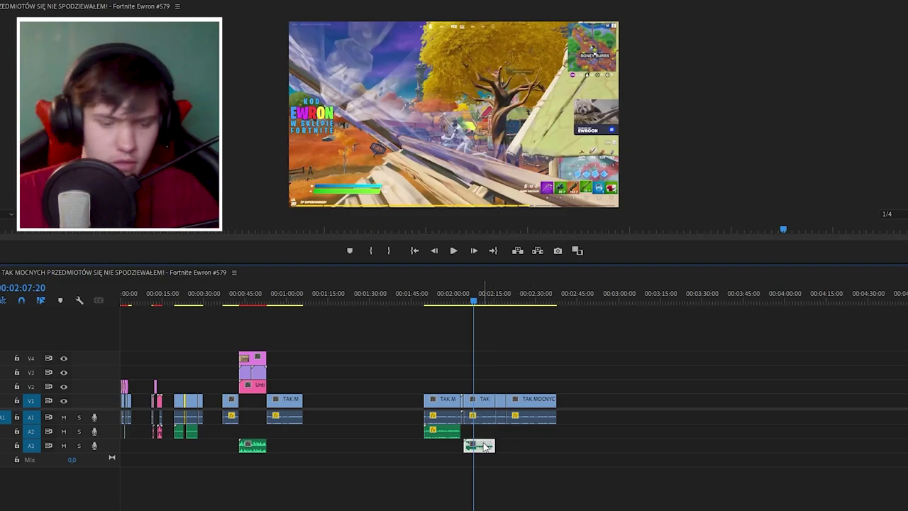
key("g")
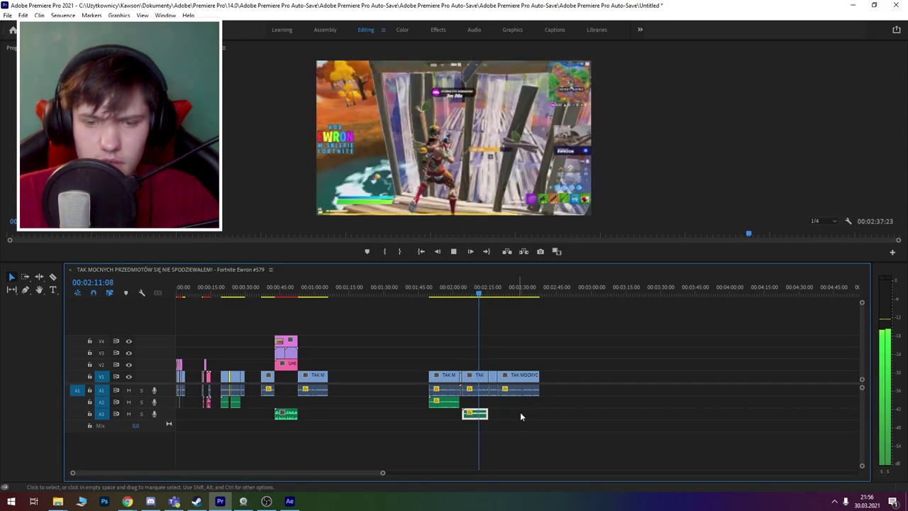
left_click(489, 354)
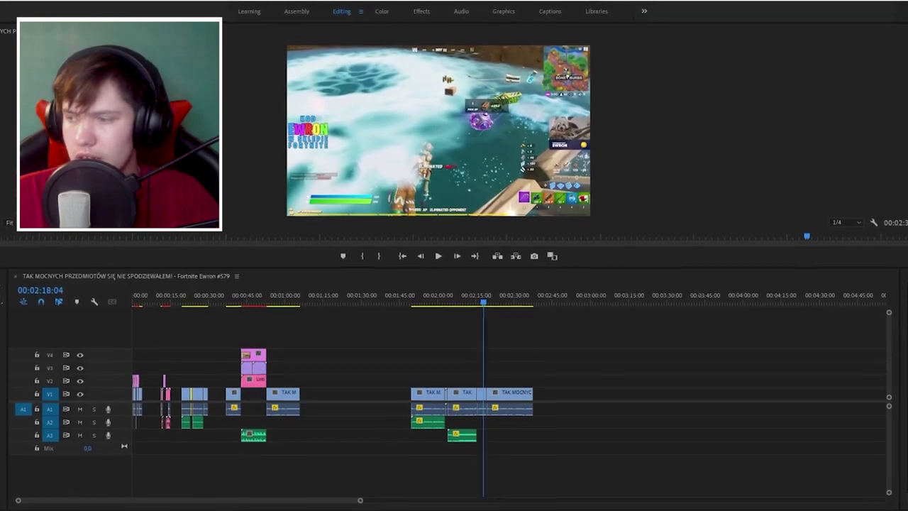
Step: Add another short sound clip on A3 under the third gameplay piece
left_click_drag(608, 395, 496, 436)
left_click(598, 430)
key("Delete")
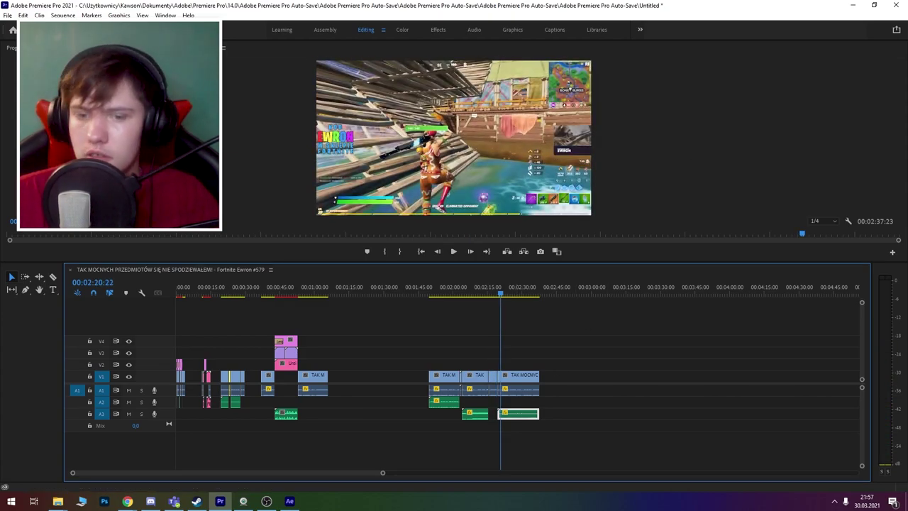
Step: Show Audio Transitions > Crossfade: Constant Gain, Constant Power and Exponential Fade
key("shift+7")
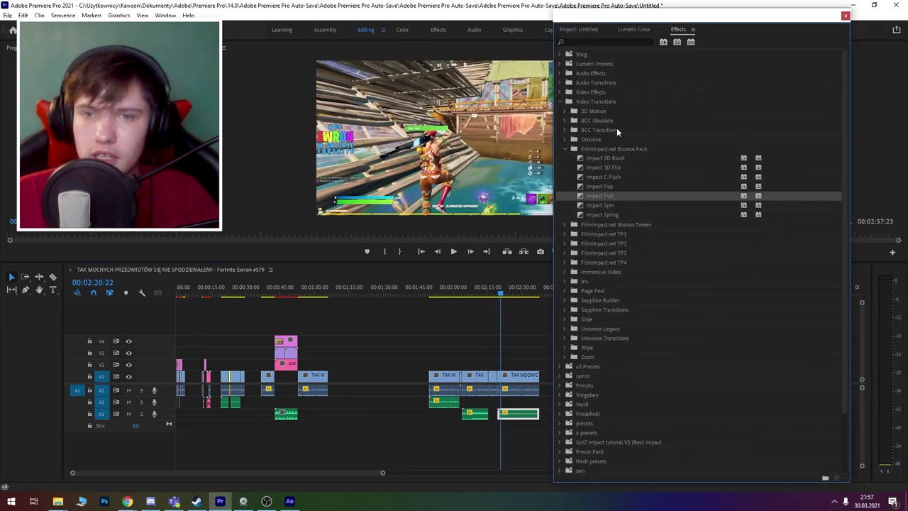
left_click(560, 101)
left_click(561, 82)
left_click(565, 93)
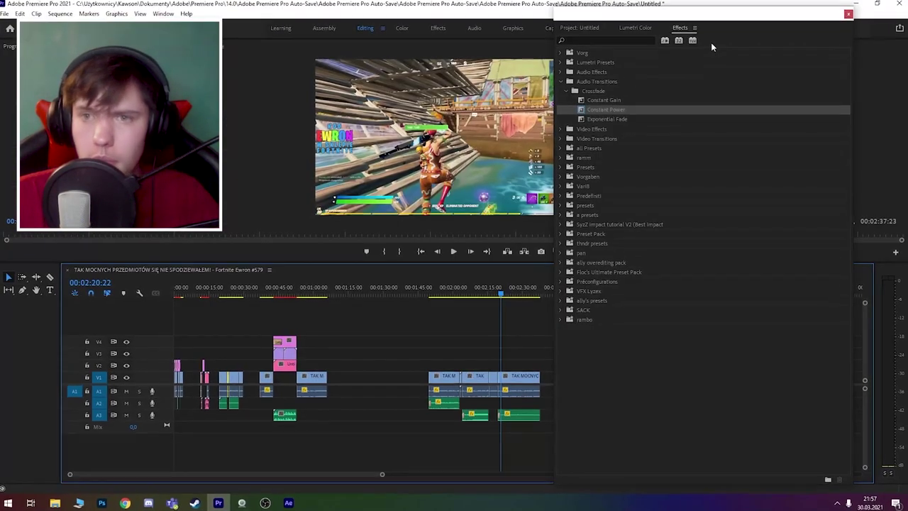
left_click_drag(502, 294, 554, 296)
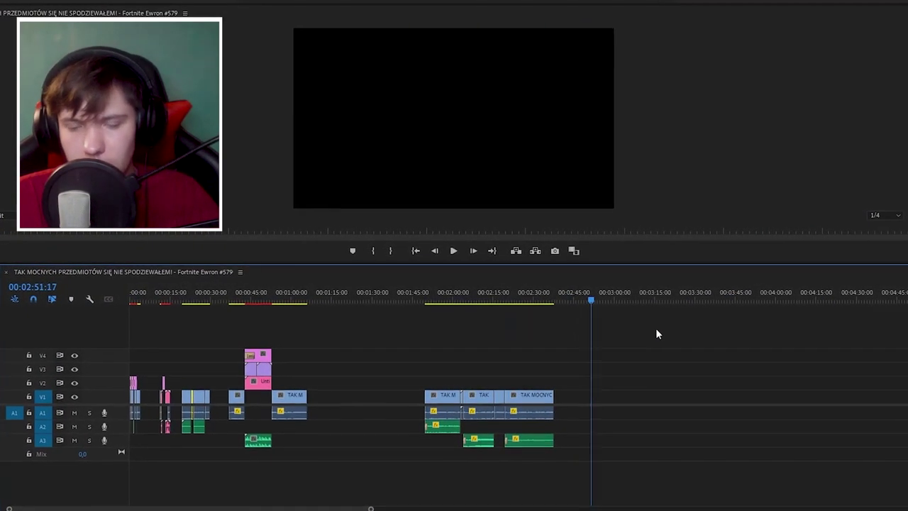
left_click(488, 296)
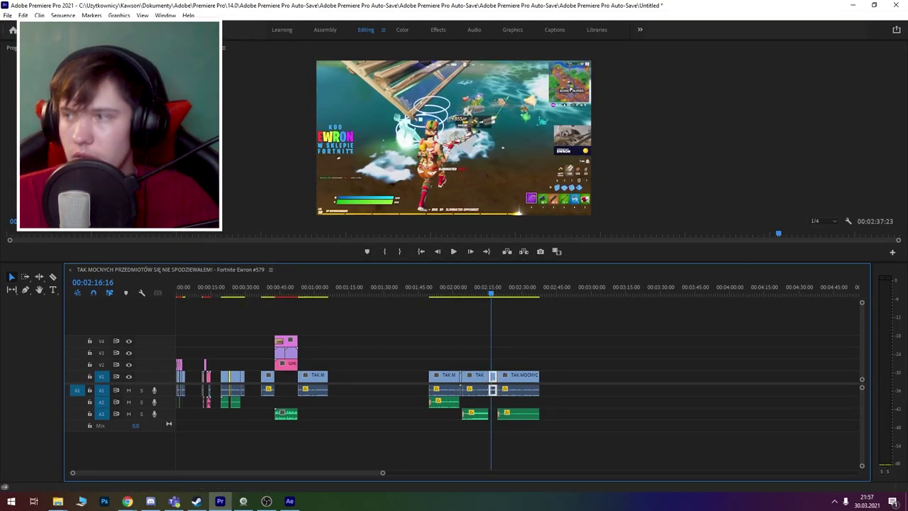
left_click(483, 295)
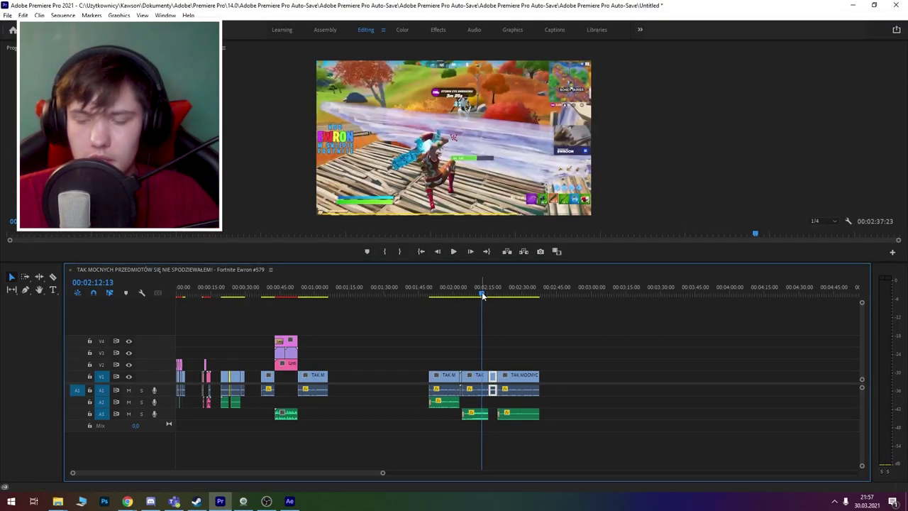